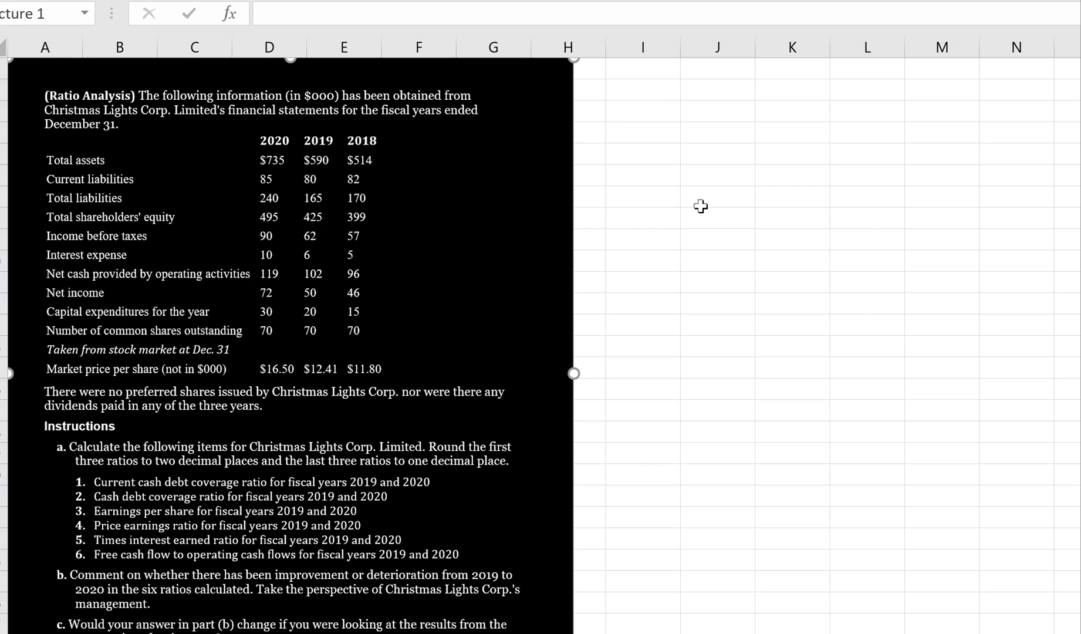
Step: Enter the heading "1. Current cash debt coverage" in cell I2
left_click(659, 96)
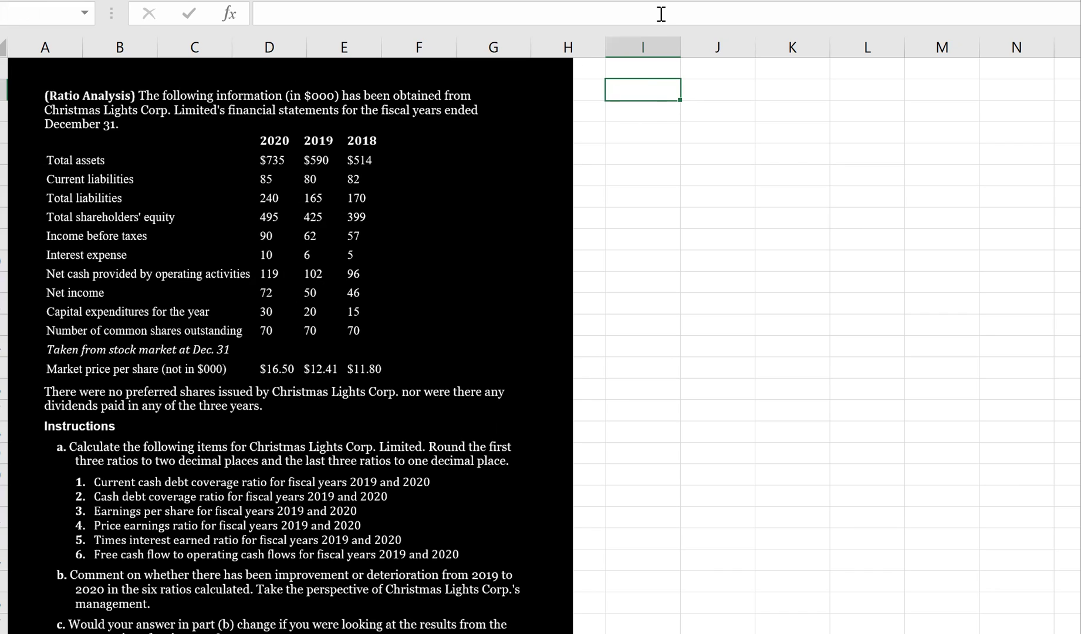
type("1. Current cash deb")
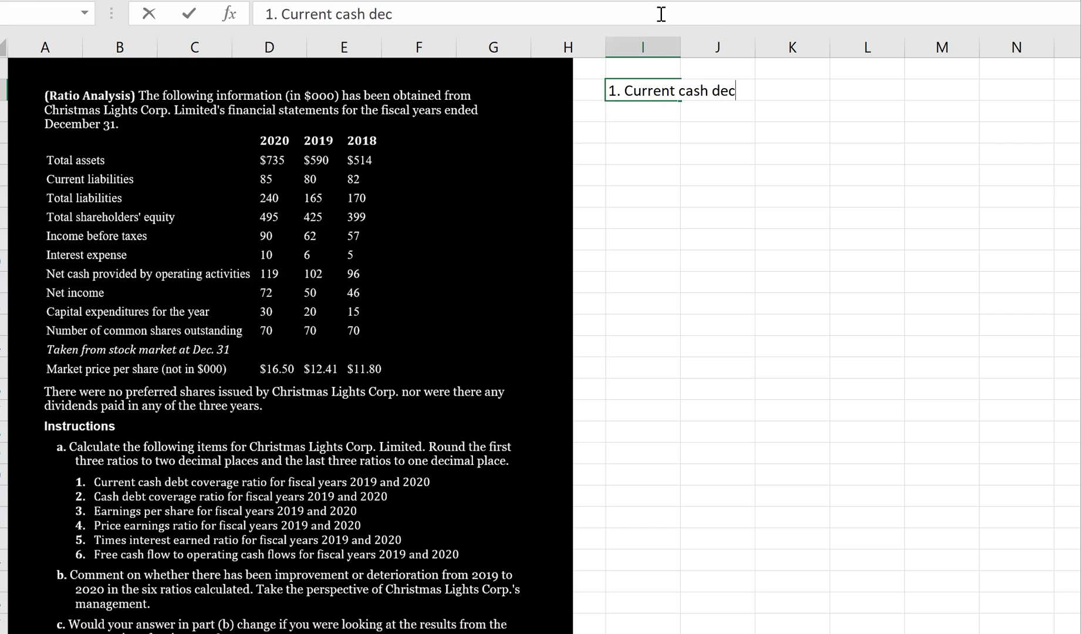
type("t coverage")
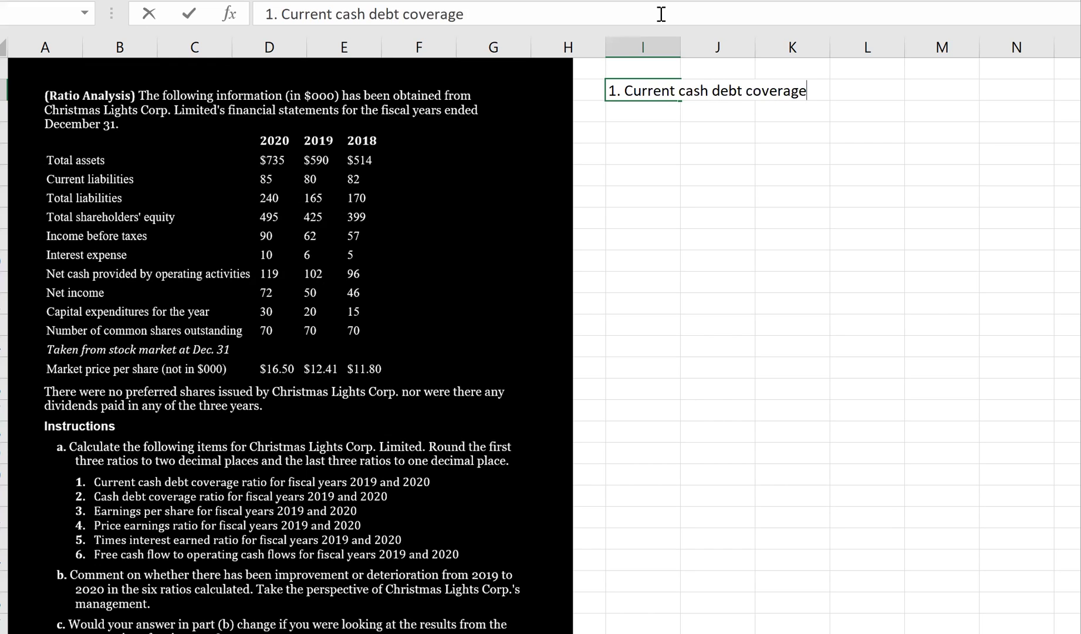
key("Return")
Step: Write the ratio definition "Net cash provided by operating activities/average current L" in cell J3
key("Right")
type("=")
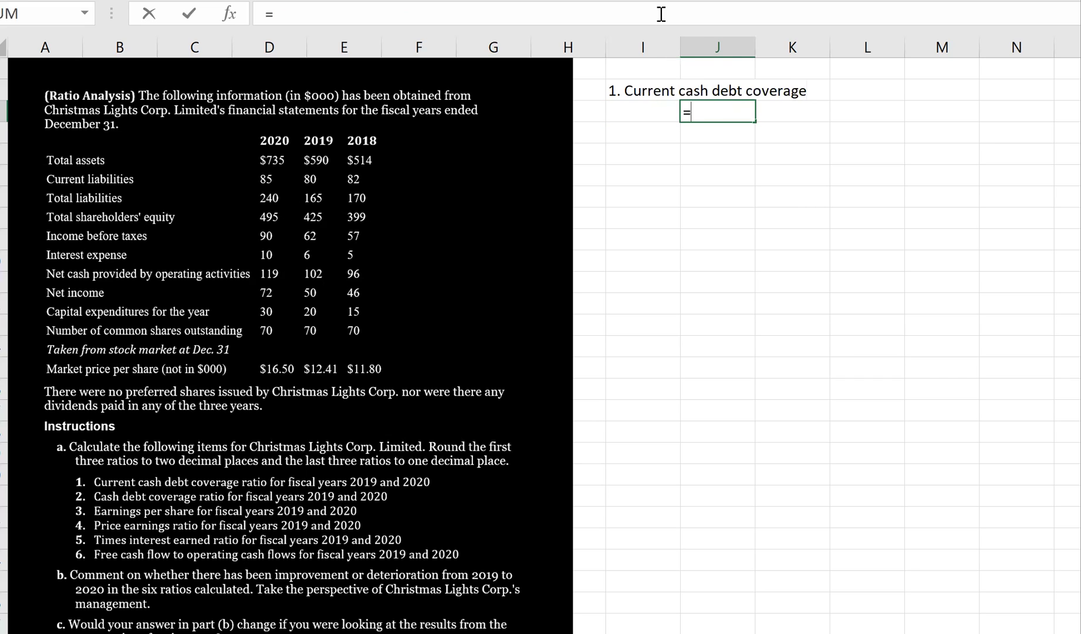
key("BackSpace")
type("Net cash provided by operat")
key("BackSpace")
key("BackSpace")
type("rating activities/average cur")
key("BackSpace")
type("urrent :")
key("BackSpace")
type("L")
key("Return")
key("Return")
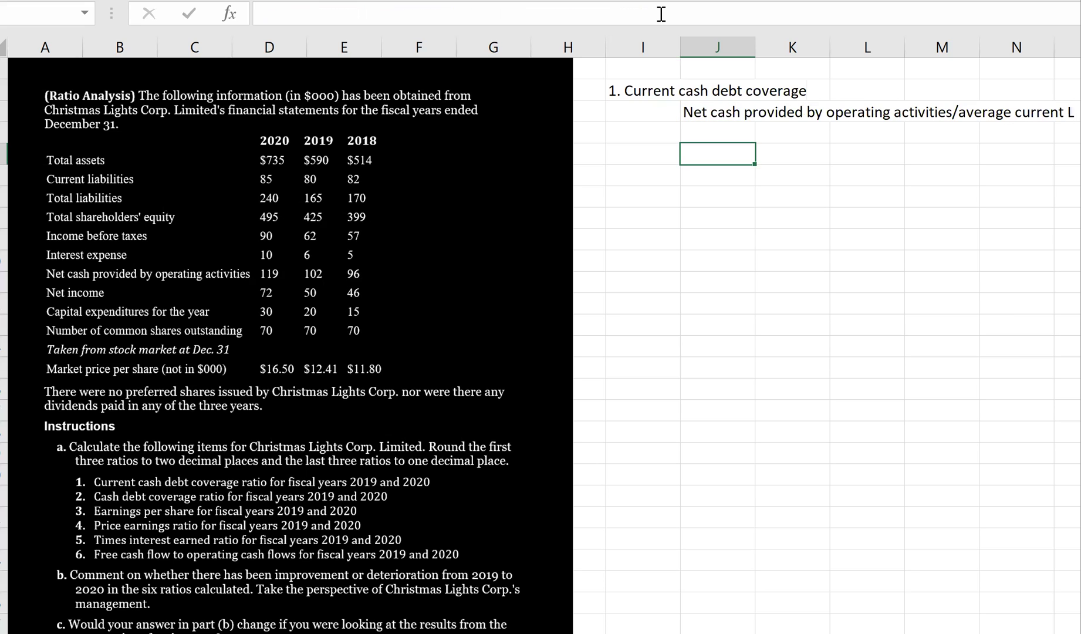
Step: Label cell I5 with the year 2019
type("=")
key("Escape")
key("Left")
type("2019")
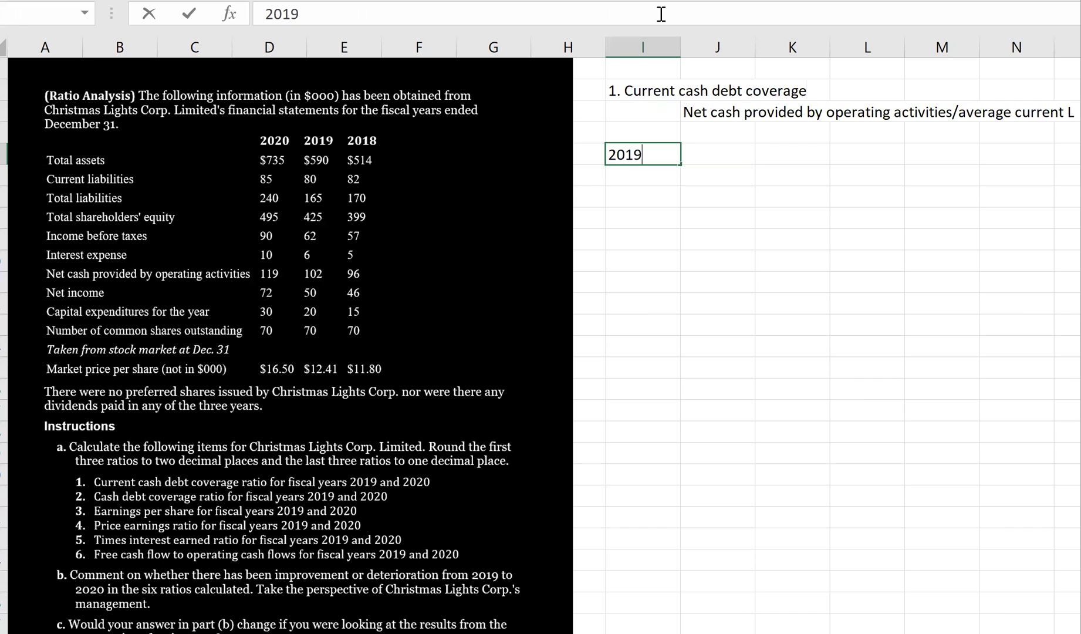
key("Tab")
Step: Enter the 2019 current cash debt coverage formula =102/(80+82) in cell J5
type("=(")
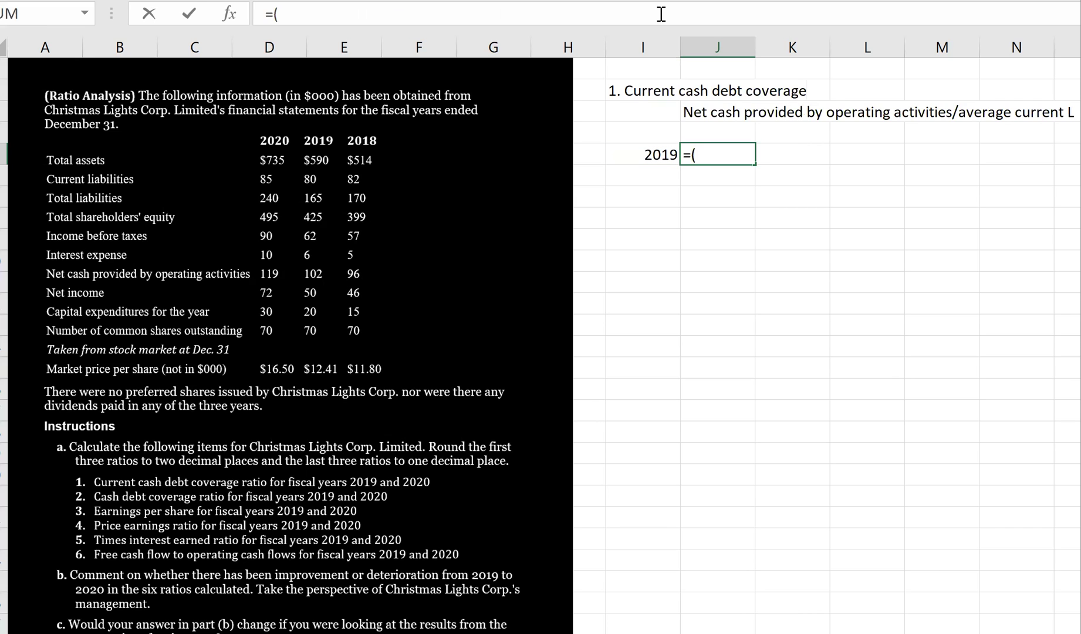
type("102")
type(")/")
key("BackSpace")
key("BackSpace")
key("BackSpace")
key("BackSpace")
key("BackSpace")
key("BackSpace")
type("1-2")
key("BackSpace")
key("BackSpace")
type("-2")
key("BackSpace")
key("BackSpace")
type("02/(")
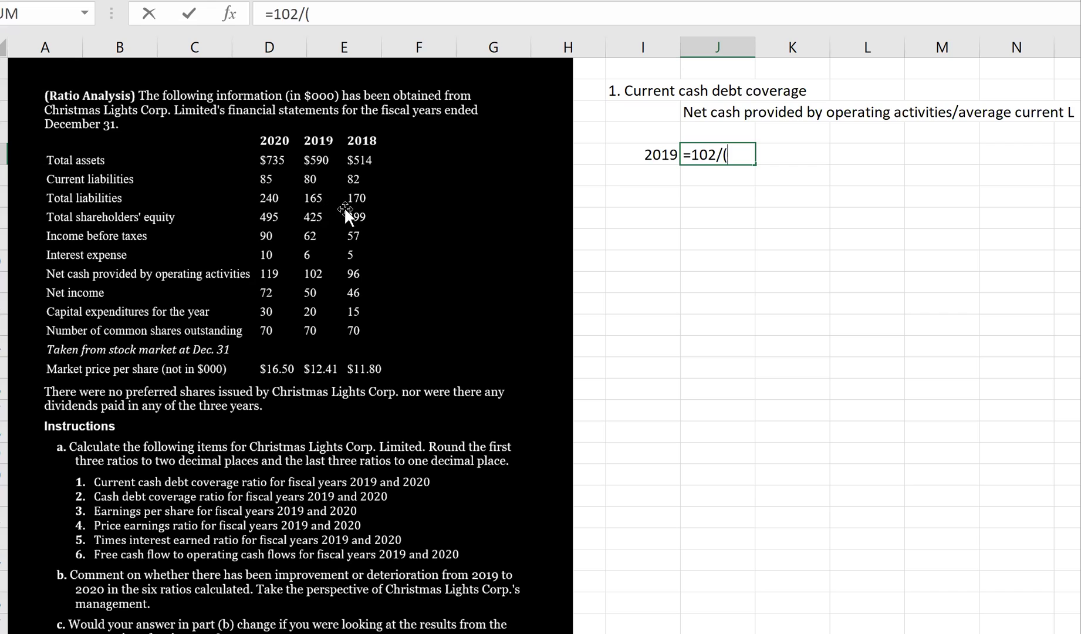
type("80+82)")
key("Return")
Step: Change the 2019 formula in J5 to use the AVERAGE function: =102/average(80+82)
key("Up")
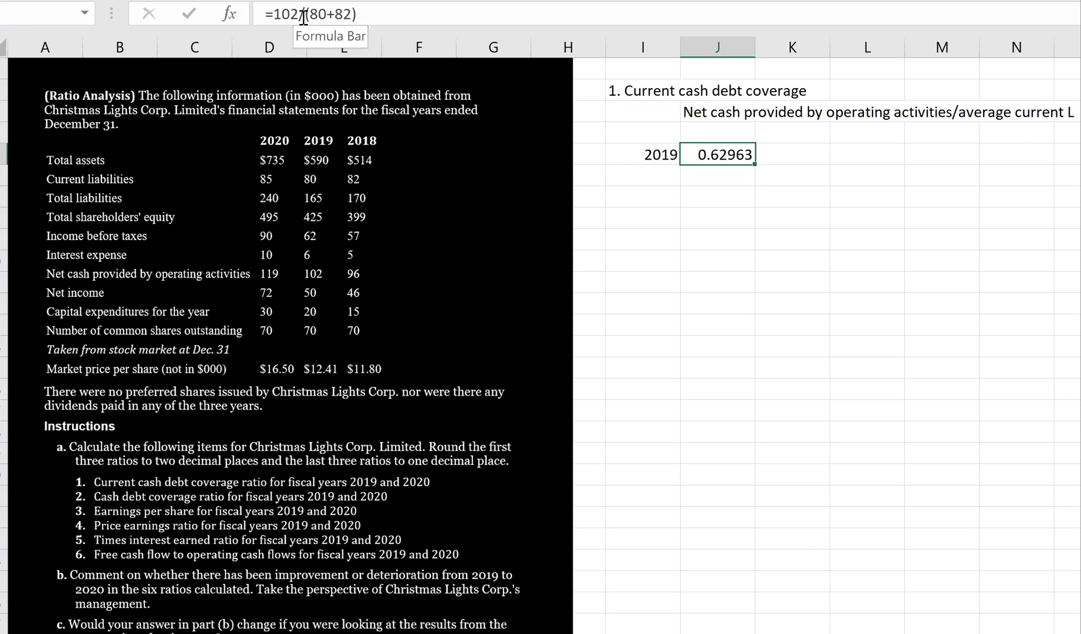
left_click(392, 19)
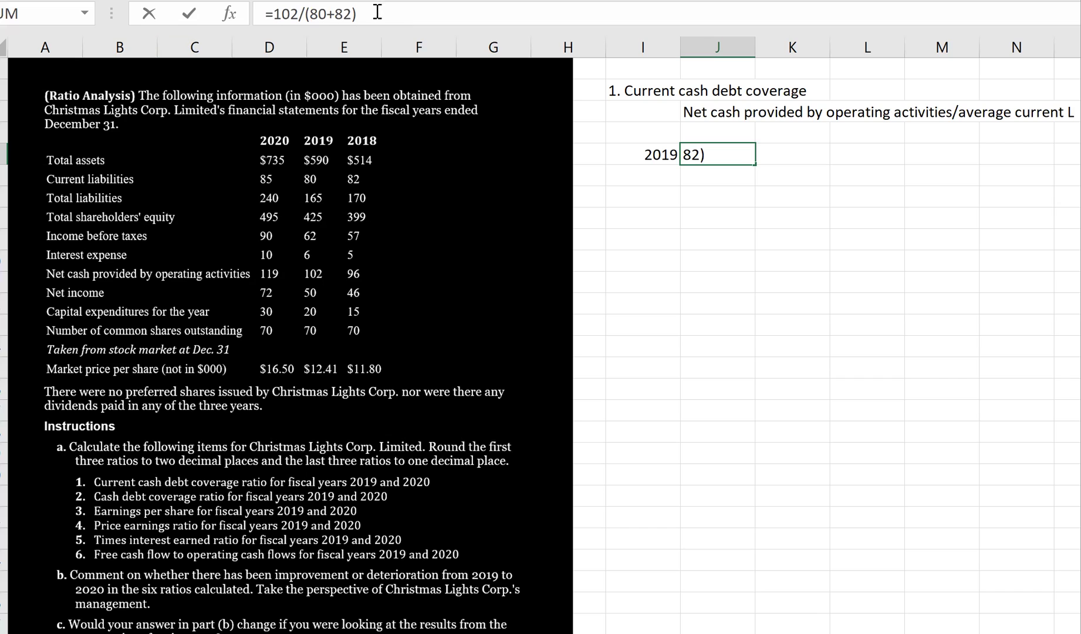
key("BackSpace")
key("BackSpace")
key("BackSpace")
key("BackSpace")
key("BackSpace")
key("BackSpace")
key("BackSpace")
type("aver")
type("a")
key("BackSpace")
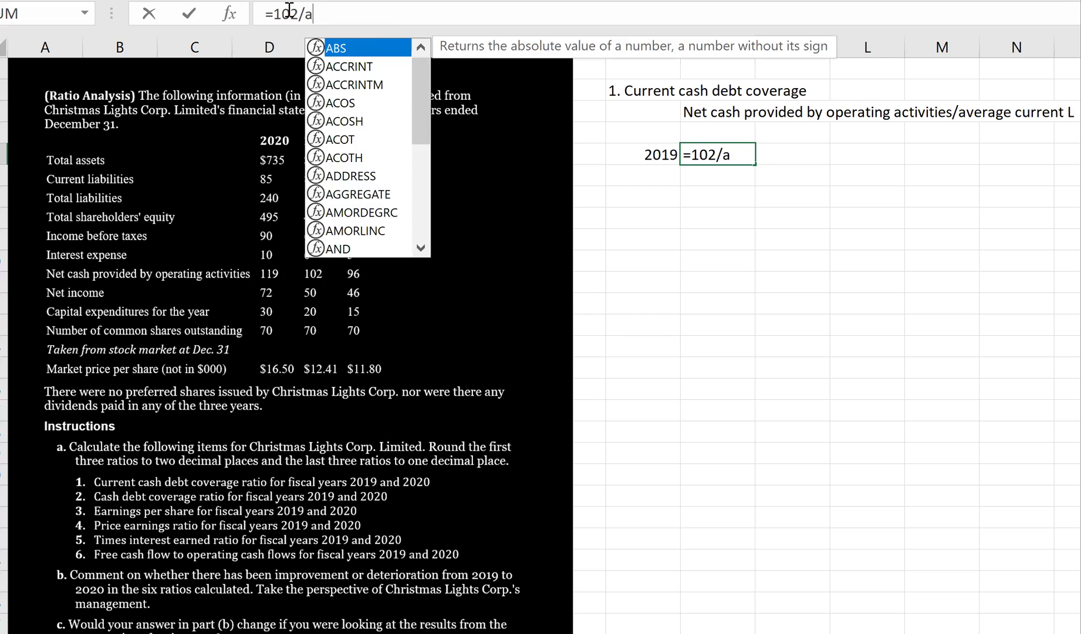
type("verage(")
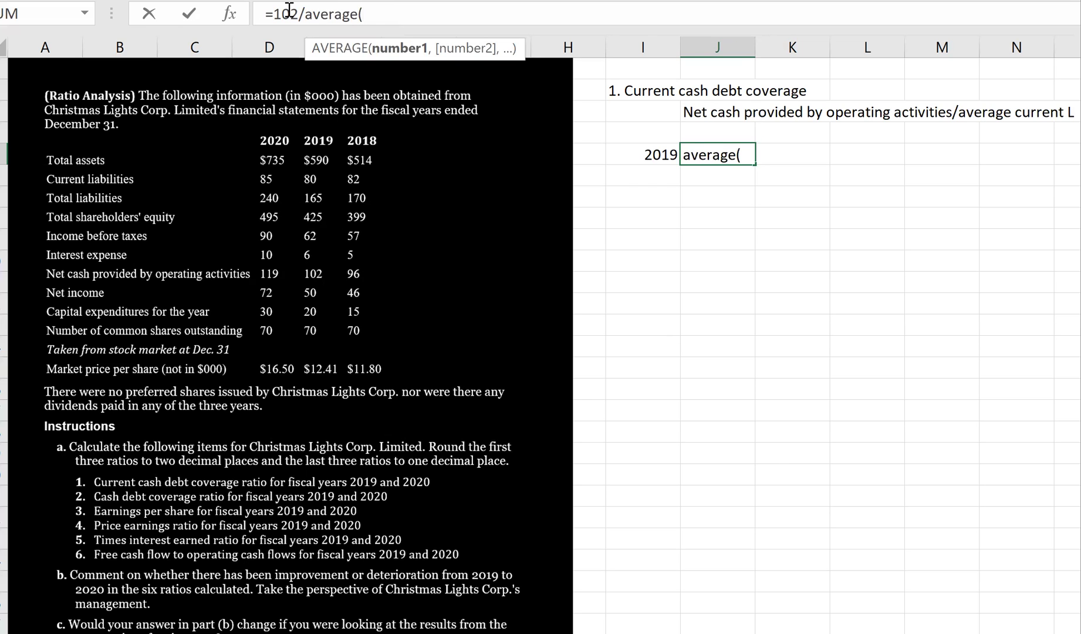
type("80*2)")
key("BackSpace")
key("BackSpace")
key("BackSpace")
type("+82)")
key("Return")
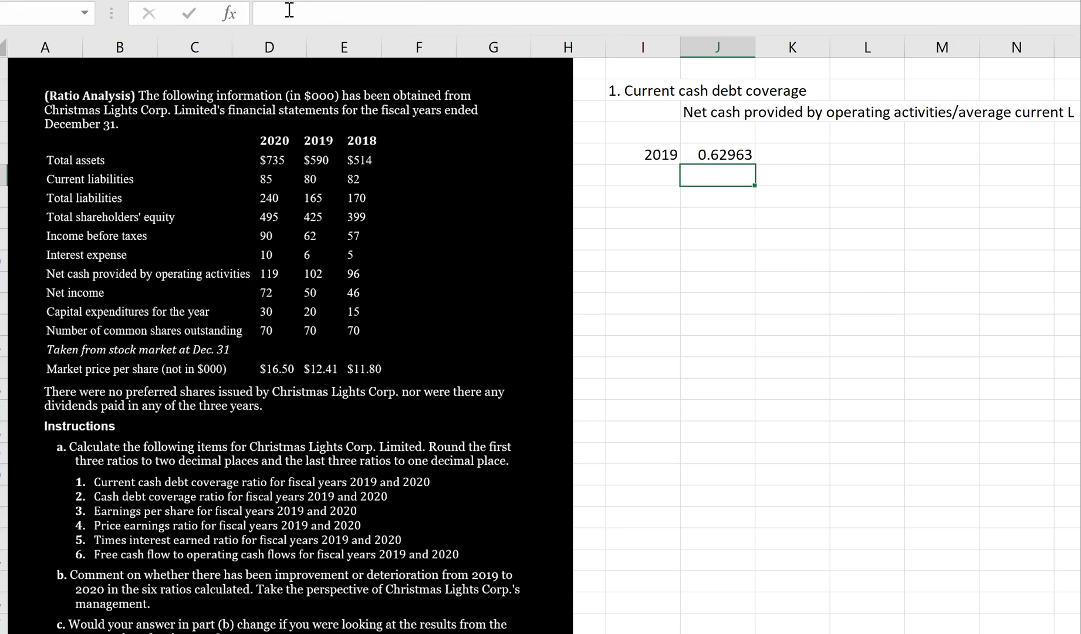
Step: Try rewriting the 2019 formula in J5 as =102/(80+82)/2
key("Up")
left_click(471, 16)
key("BackSpace")
key("BackSpace")
key("BackSpace")
key("BackSpace")
key("BackSpace")
key("BackSpace")
key("BackSpace")
key("BackSpace")
key("BackSpace")
key("BackSpace")
key("BackSpace")
key("BackSpace")
key("BackSpace")
key("BackSpace")
key("BackSpace")
type("/(")
key("BackSpace")
type("80+82/")
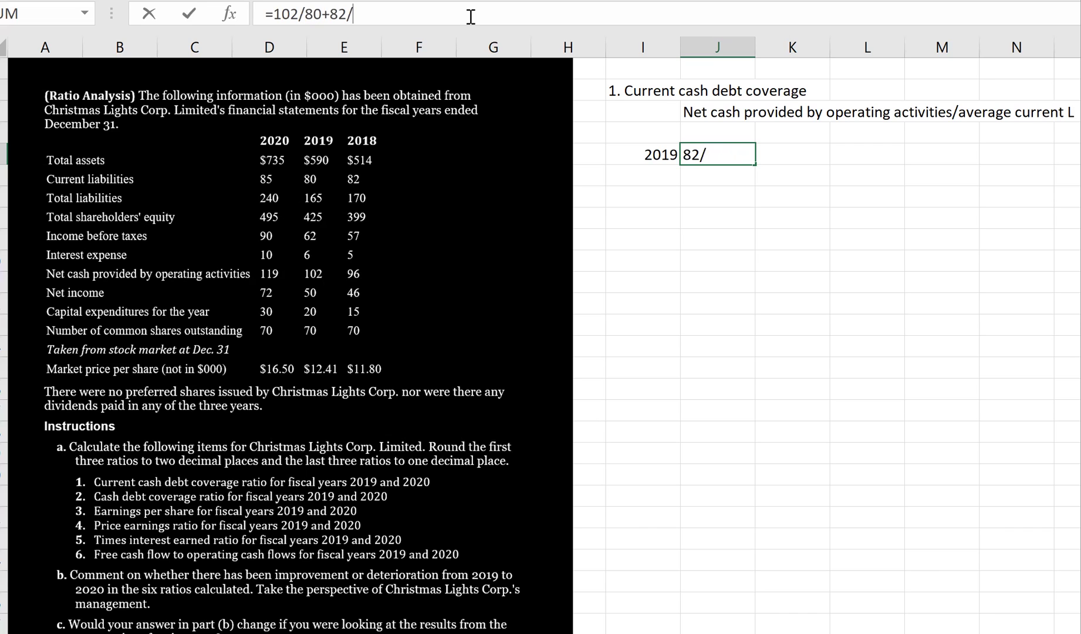
key("BackSpace")
key("BackSpace")
key("BackSpace")
key("BackSpace")
key("BackSpace")
key("BackSpace")
type("(80+82)/2")
left_click(308, 14)
type("(")
key("Return")
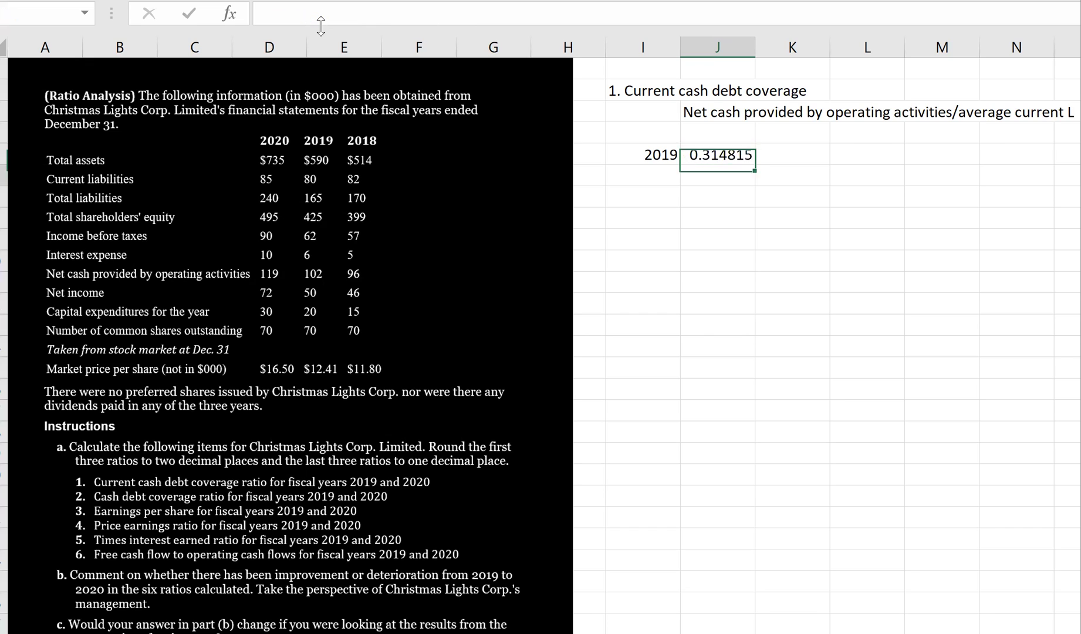
Step: Replace the formula in J5 with 102, the 2019 net cash provided by operating activities
key("Up")
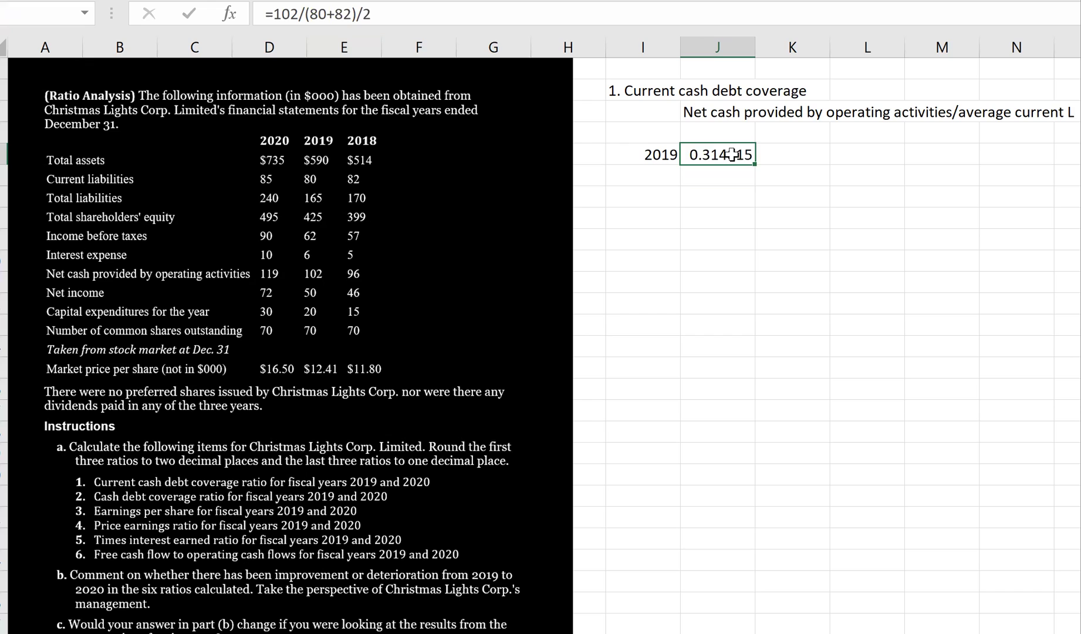
key("Delete")
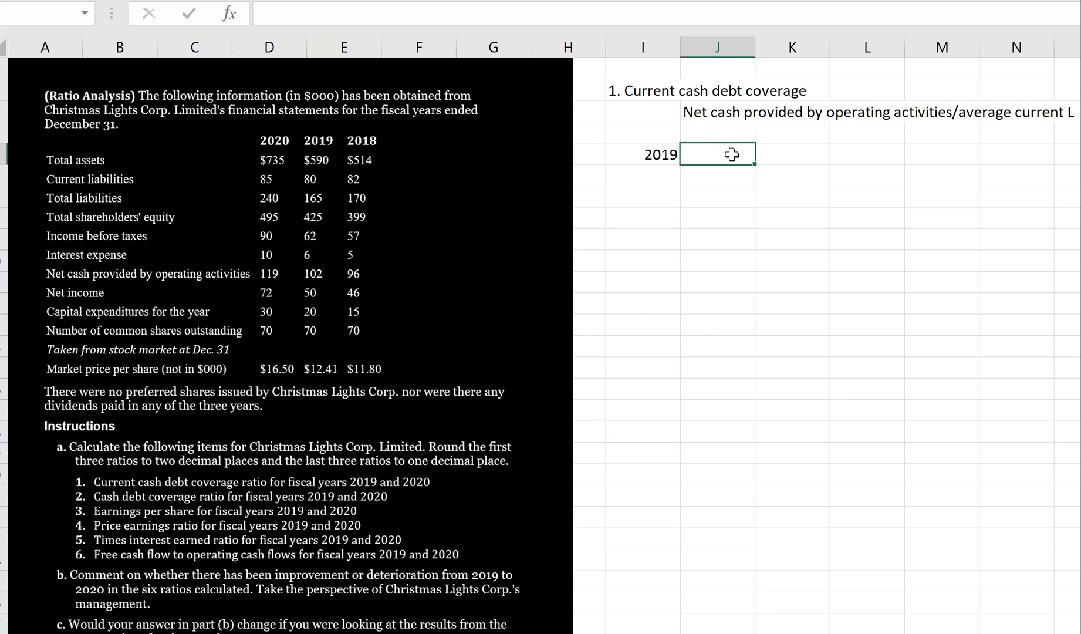
type("102")
key("Return")
Step: Calculate the 2019 average current liabilities in J6 with the formula =(80+82)/2
type("80+92/")
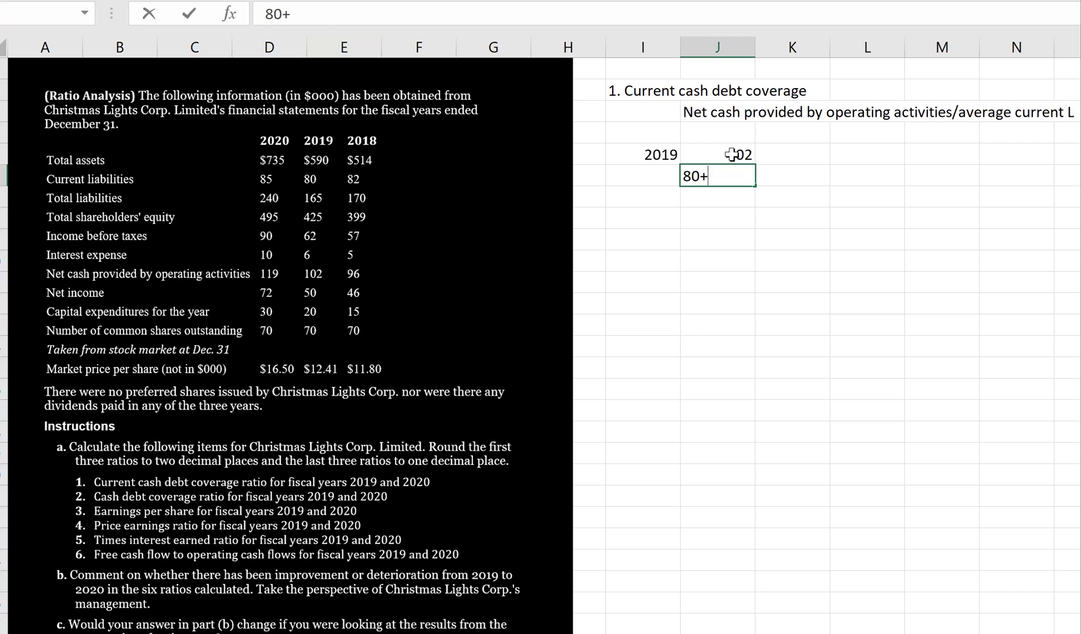
key("BackSpace")
key("BackSpace")
key("BackSpace")
type("82/2")
key("Return")
key("Up")
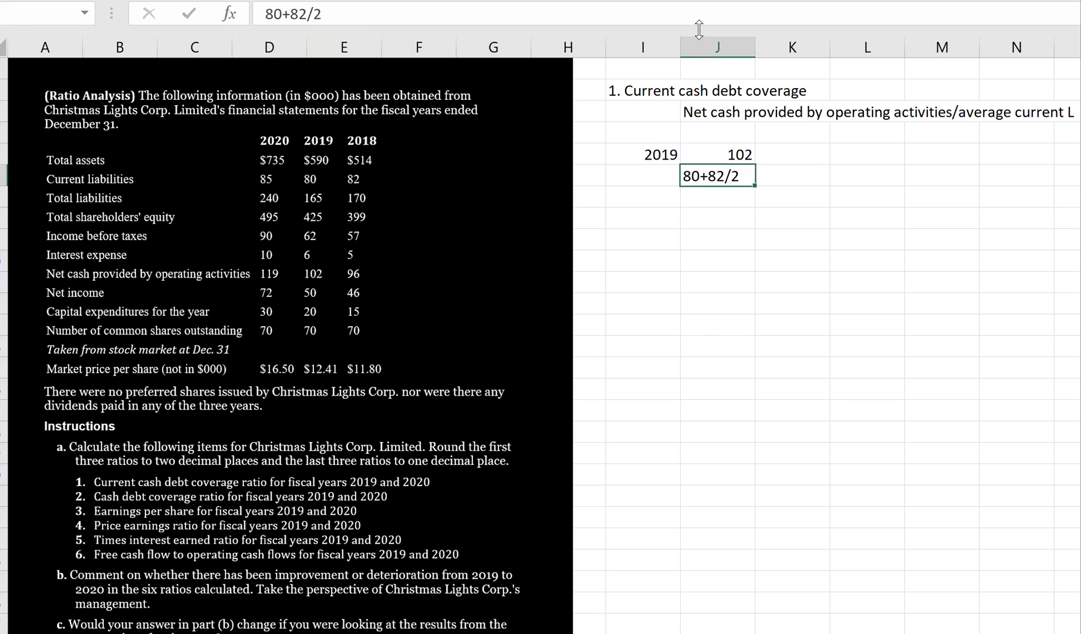
left_click(259, 12)
type("=")
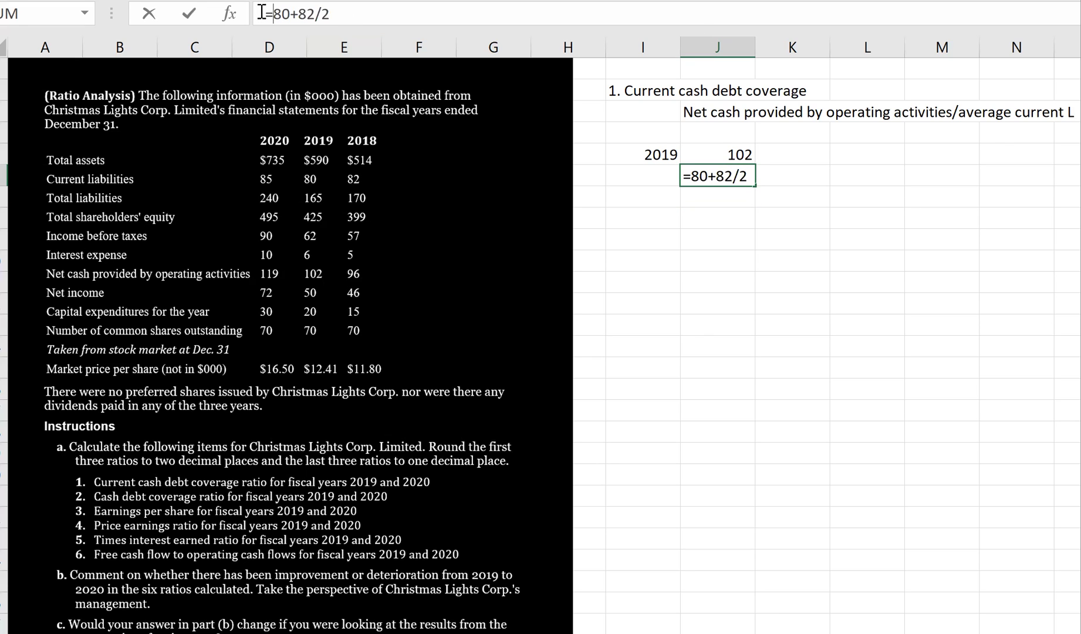
type("(")
key("Right")
key("Right")
key("Right")
key("Right")
key("Right")
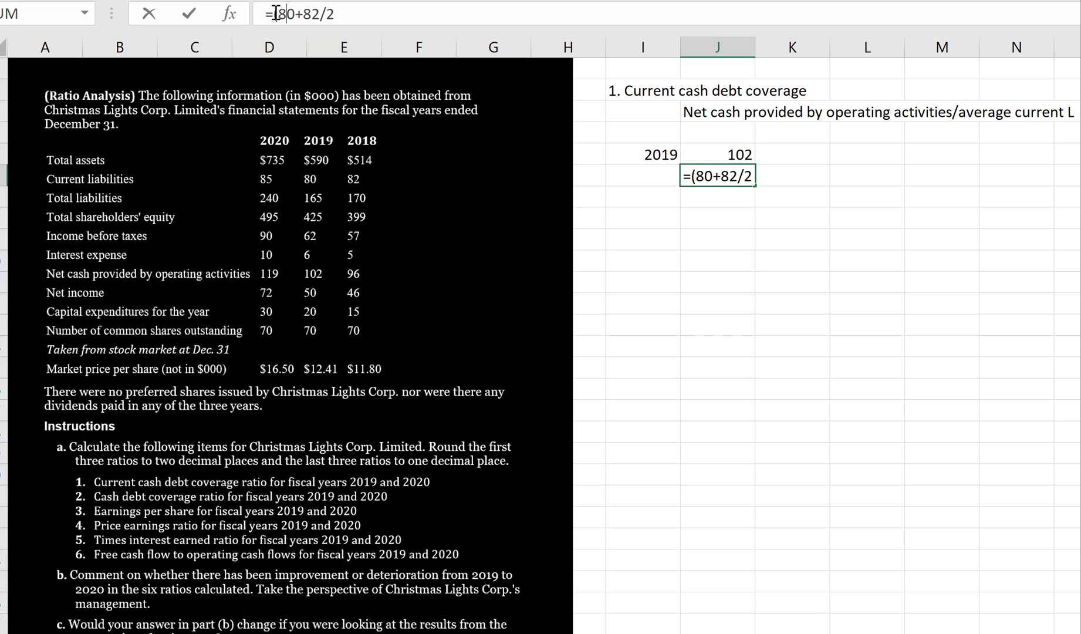
type(")")
key("Tab")
Step: Calculate the 2019 current cash debt coverage in K6 by dividing J5 by J6
type("=")
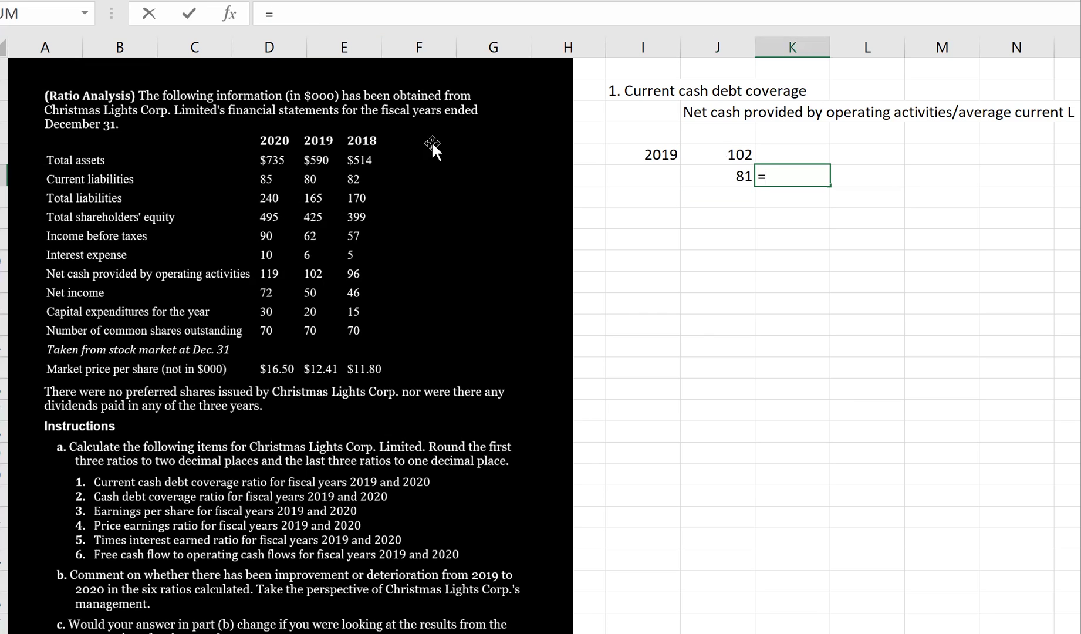
left_click(706, 153)
type("/")
left_click(705, 173)
key("Return")
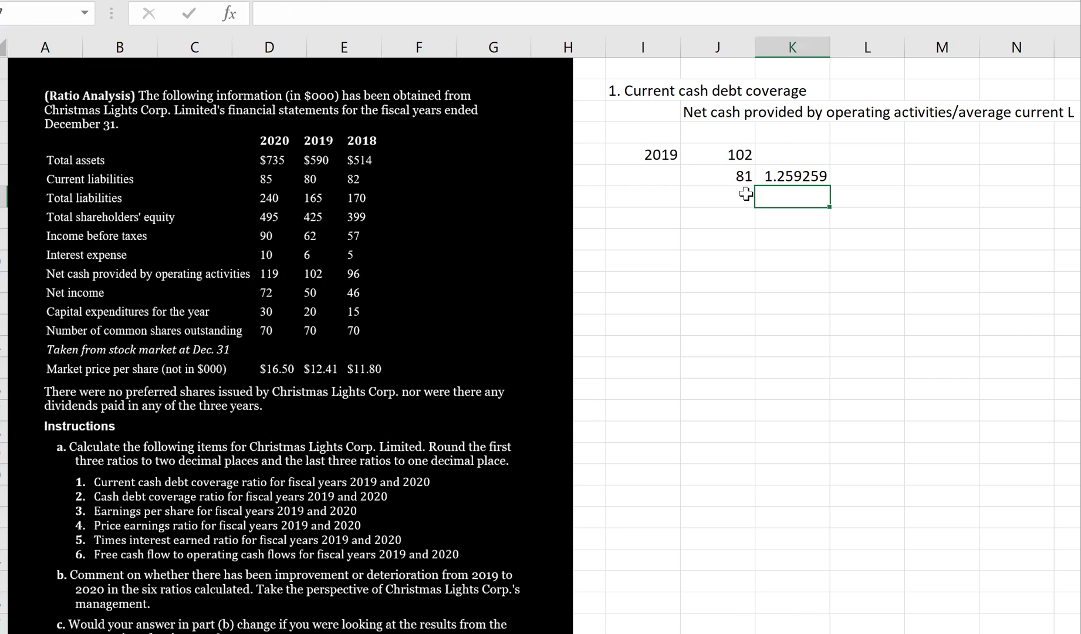
Step: Label cell I8 with the year 2020 and enter the operating cash flow 119 in J8
key("Down")
key("Left")
key("Left")
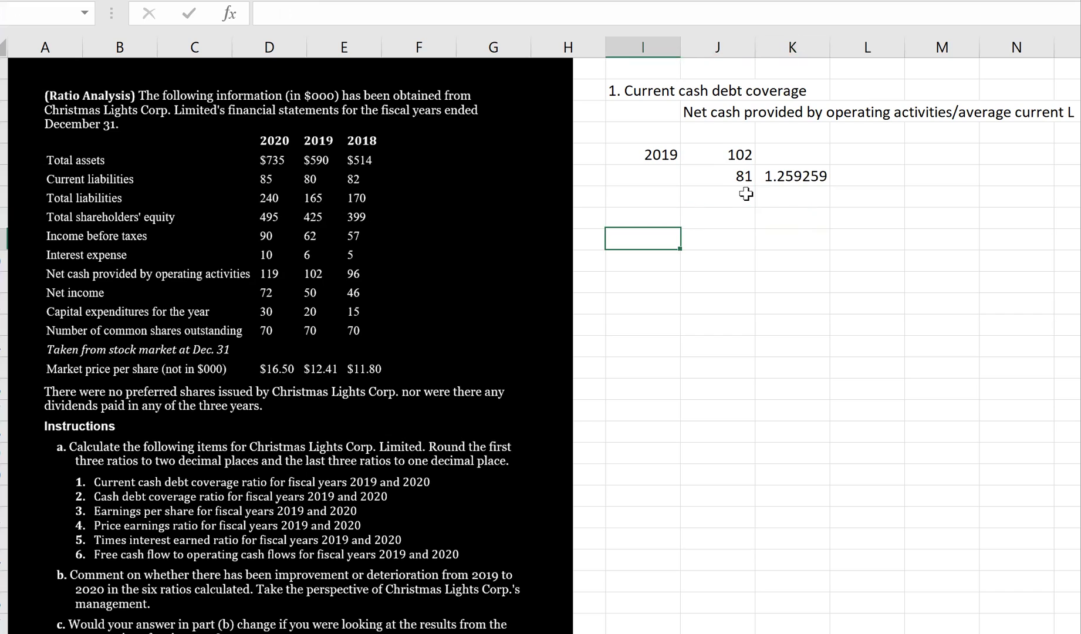
type("2020")
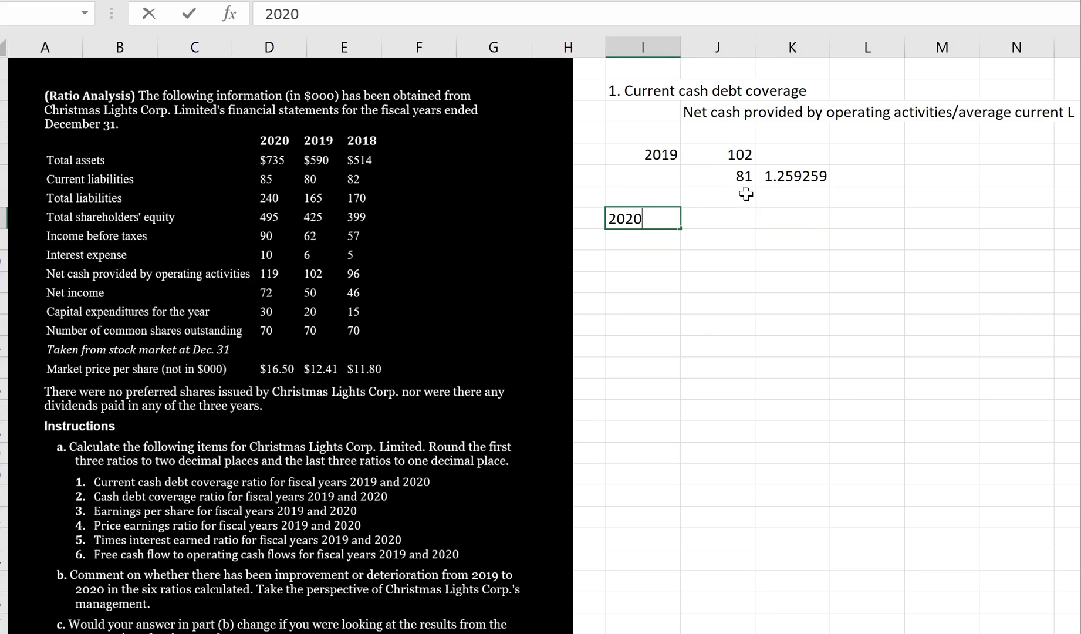
key("Tab")
type("119")
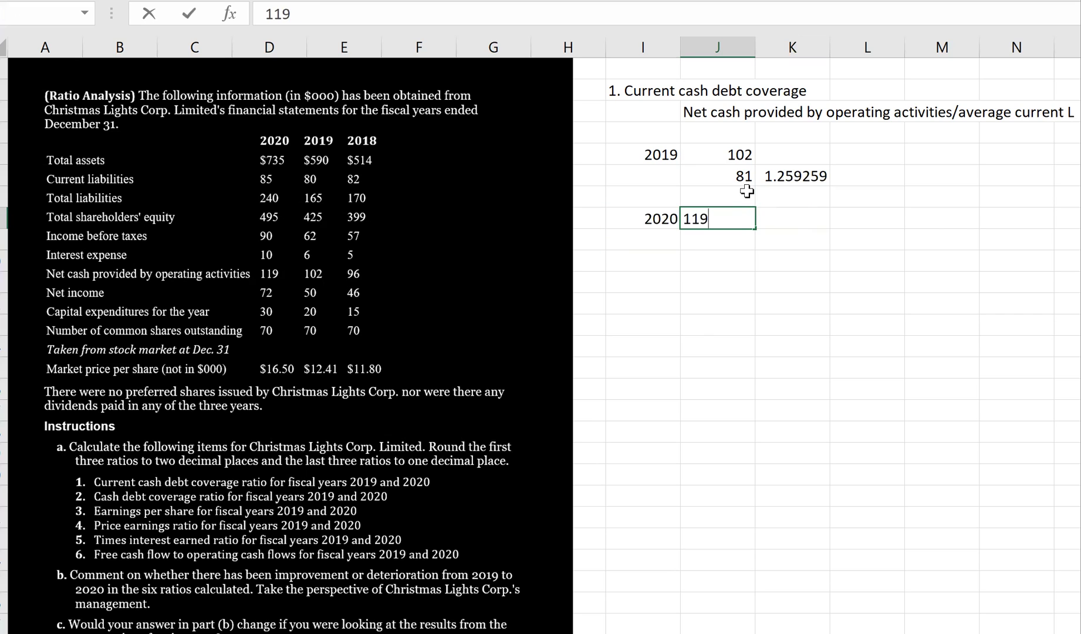
key("Return")
Step: Calculate the 2020 average current liabilities in J9 with the formula =(80+85)/2
type("=")
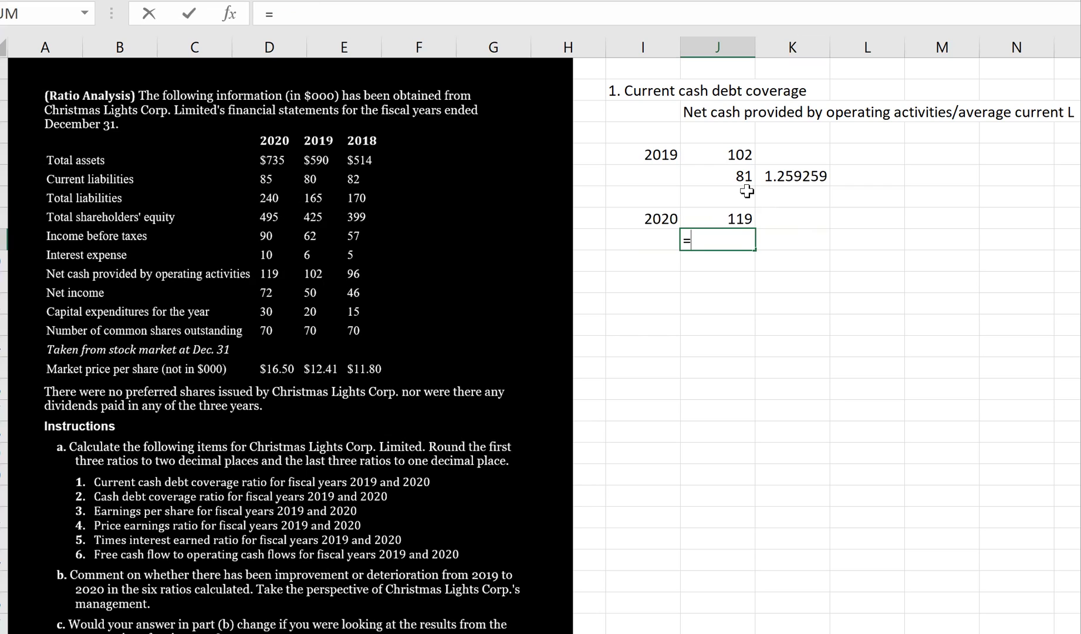
type("(80+84")
key("BackSpace")
type("5)/")
type("2")
key("Return")
Step: Calculate the 2020 current cash debt coverage in K9 with the formula =J8/J9
key("Up")
key("Right")
type("=")
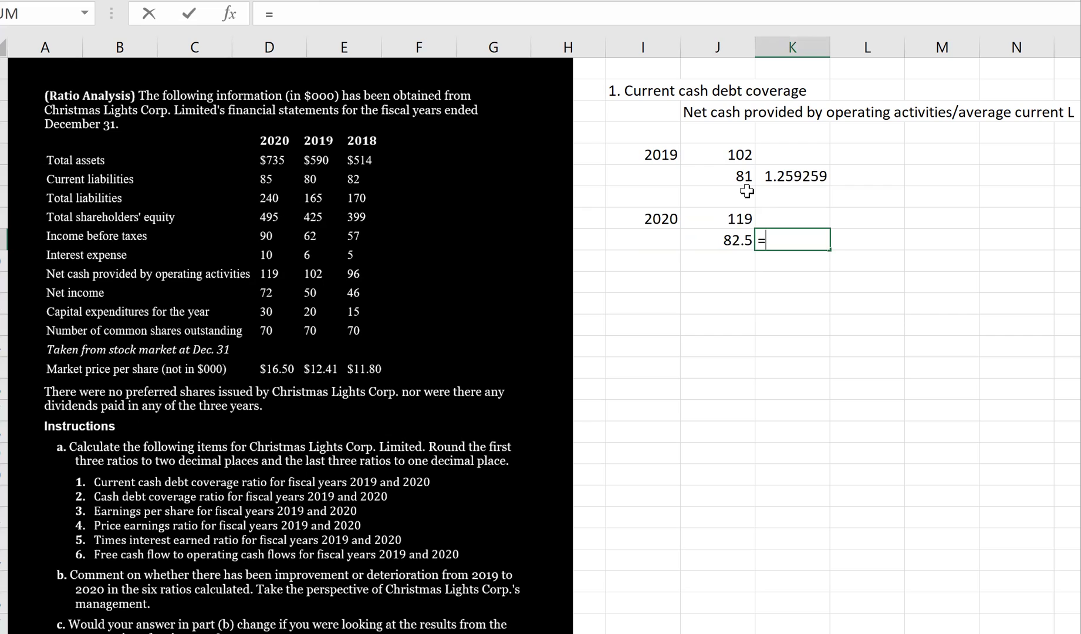
left_click(726, 220)
type("/")
left_click(722, 238)
key("Return")
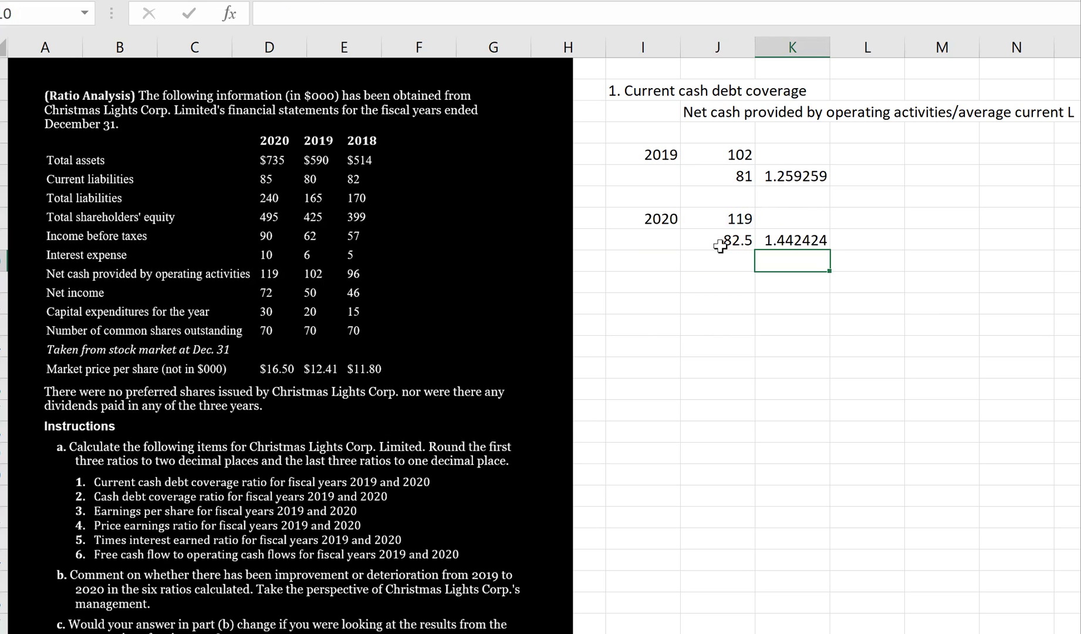
key("Up")
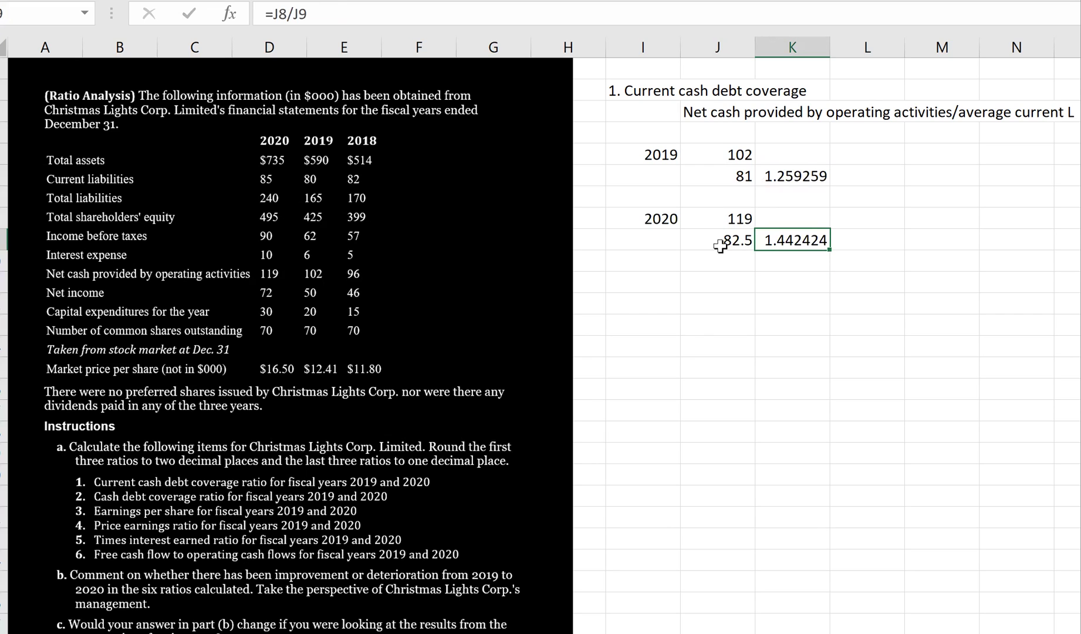
Step: Enter the heading "2. Cash debt coverage ratio" in cell I12
left_click(721, 242)
key("Down")
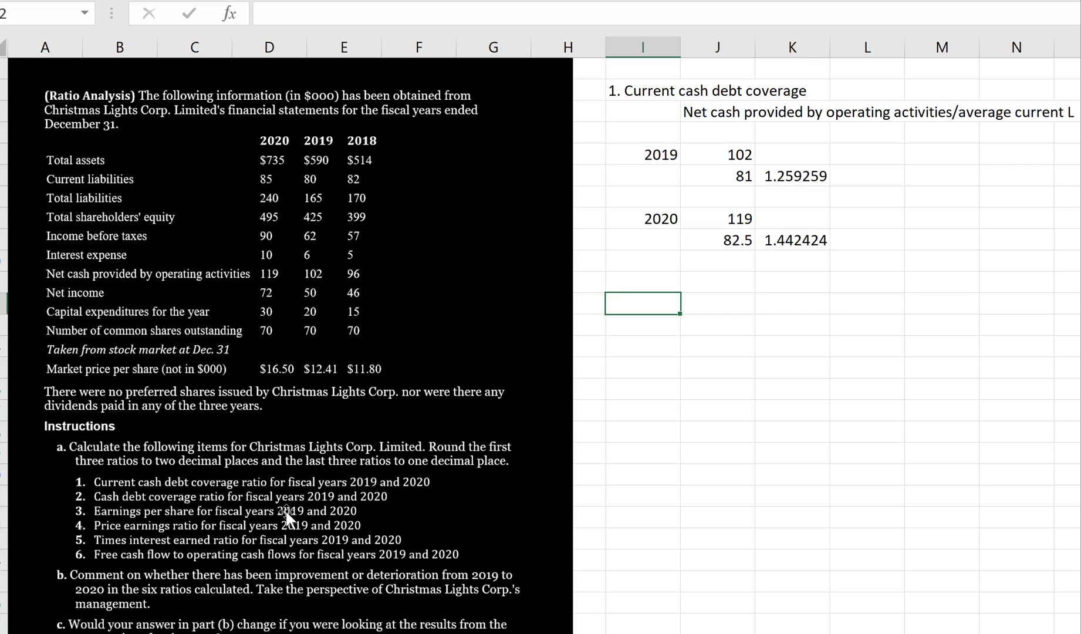
type("2. Cash debt coverage ratio")
key("Return")
Step: Label cell I14 with the year 2019 and enter the operating cash flow 102 in J14
type("2019")
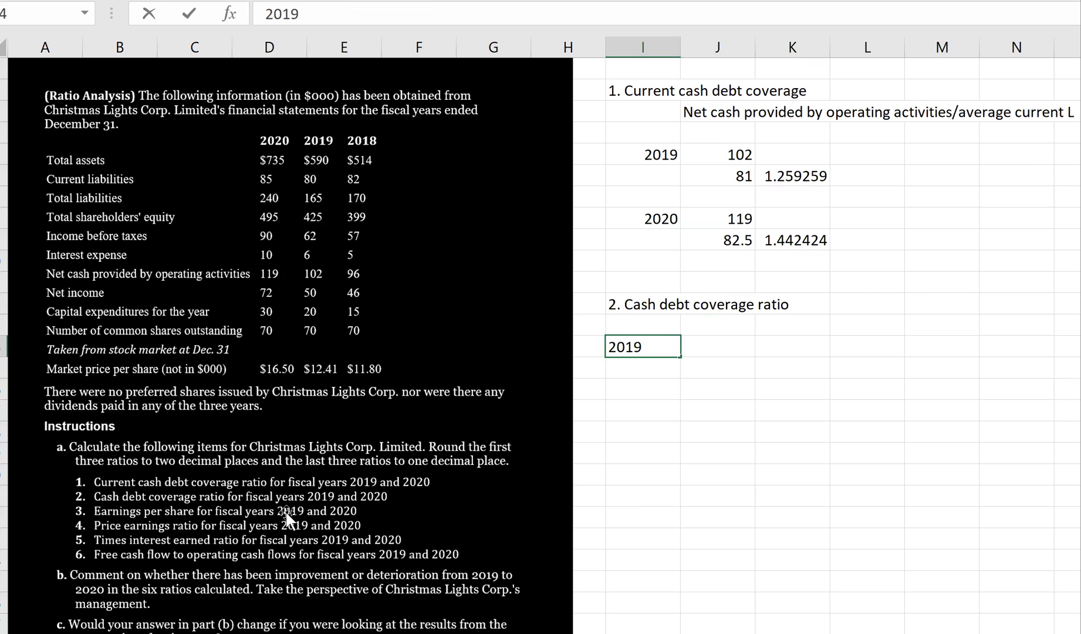
key("Tab")
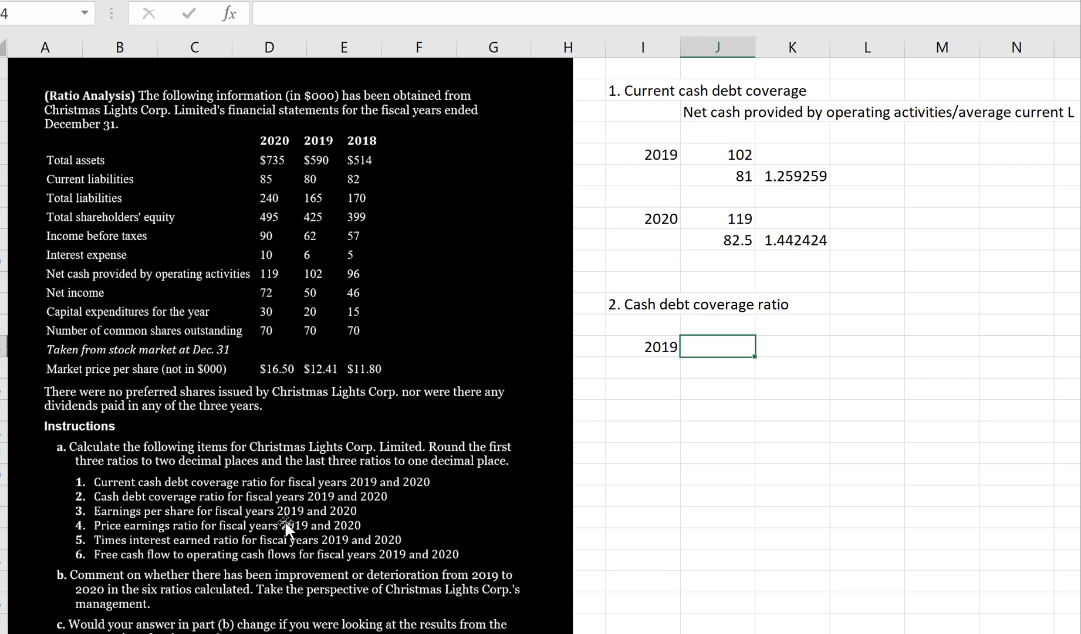
type("109")
key("BackSpace")
type("2")
key("Return")
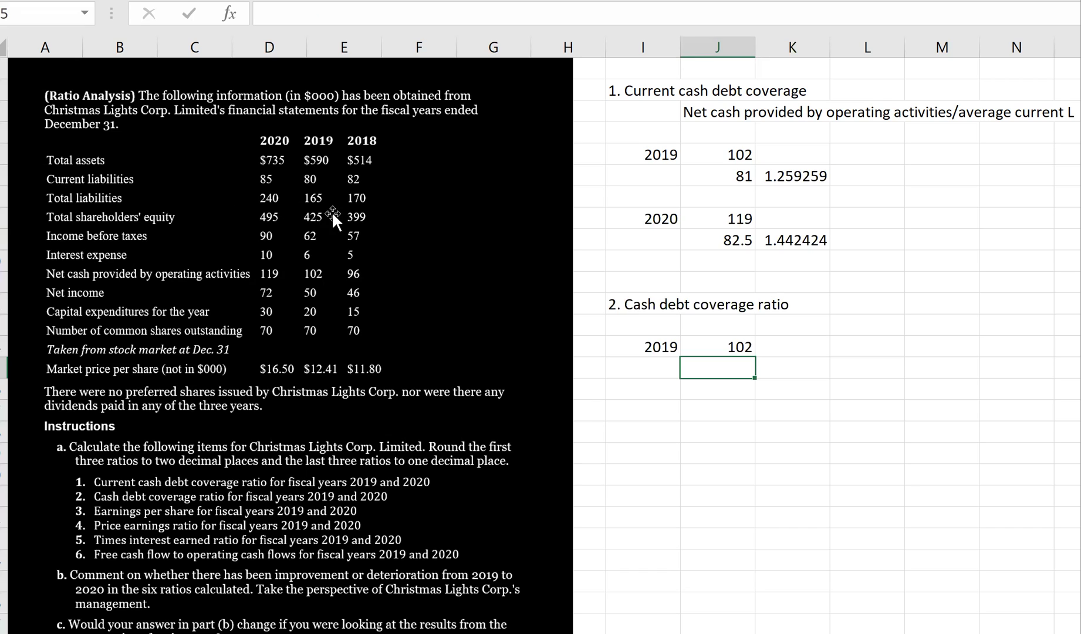
Step: Calculate the 2019 average total liabilities in J15 with the formula =(170+165)/2
type("(170_")
key("BackSpace")
type("_")
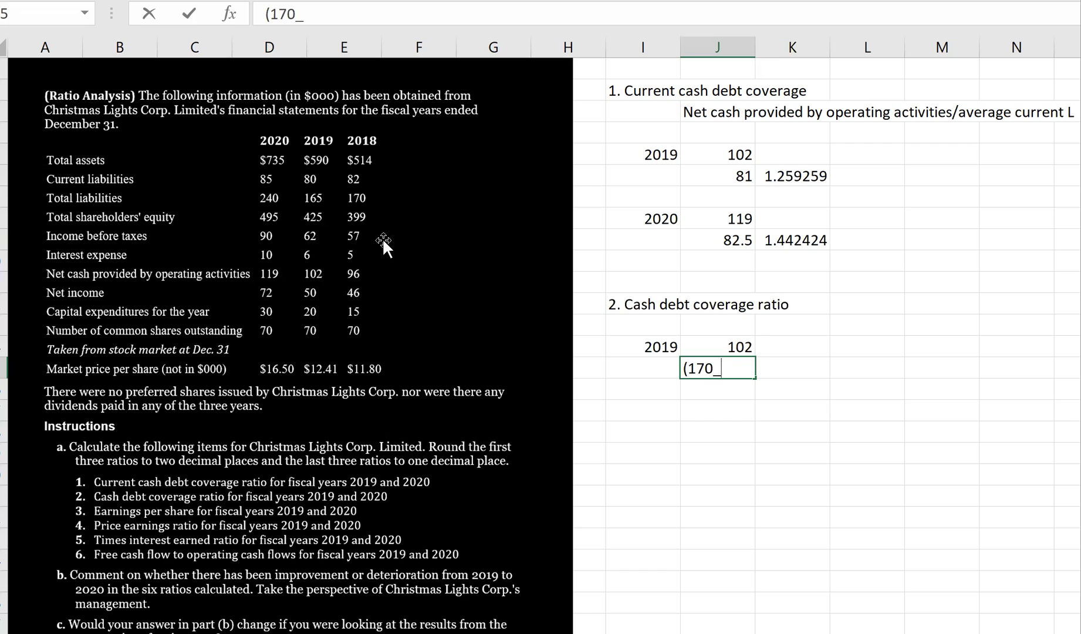
key("BackSpace")
type("+165)/2")
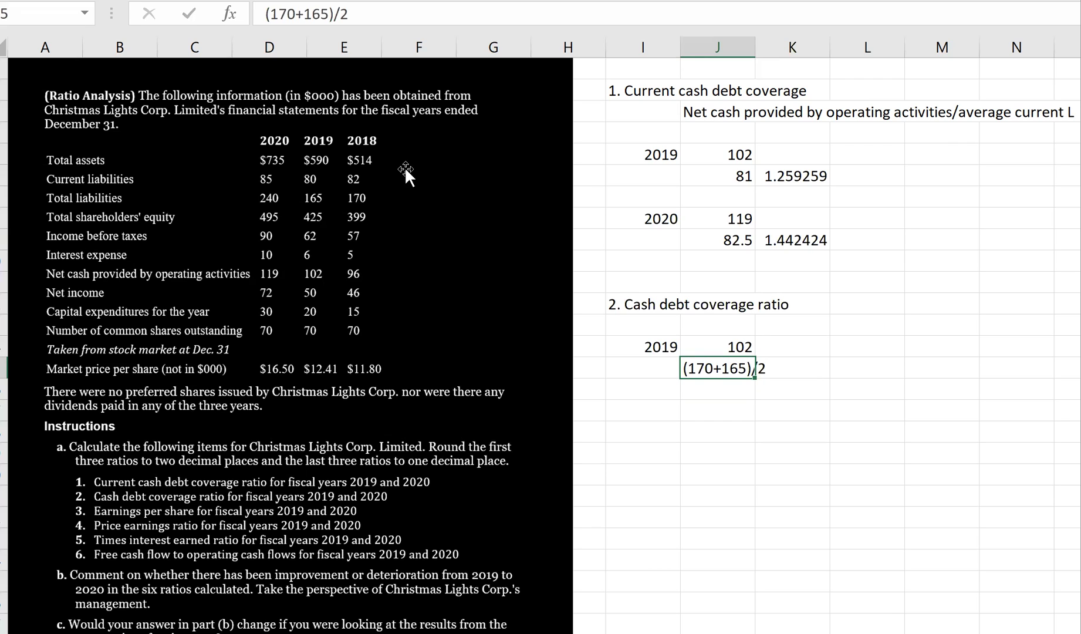
left_click(265, 14)
type("=")
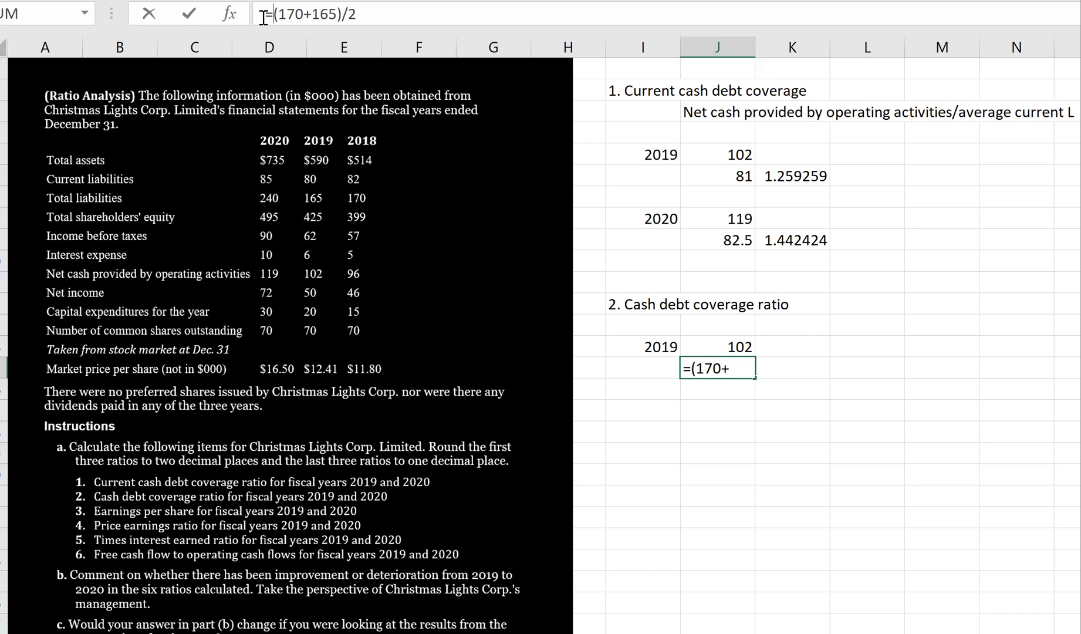
key("Return")
Step: Calculate the 2019 cash debt coverage ratio in K15 with the formula =J14/J15
key("Right")
key("Up")
type("=")
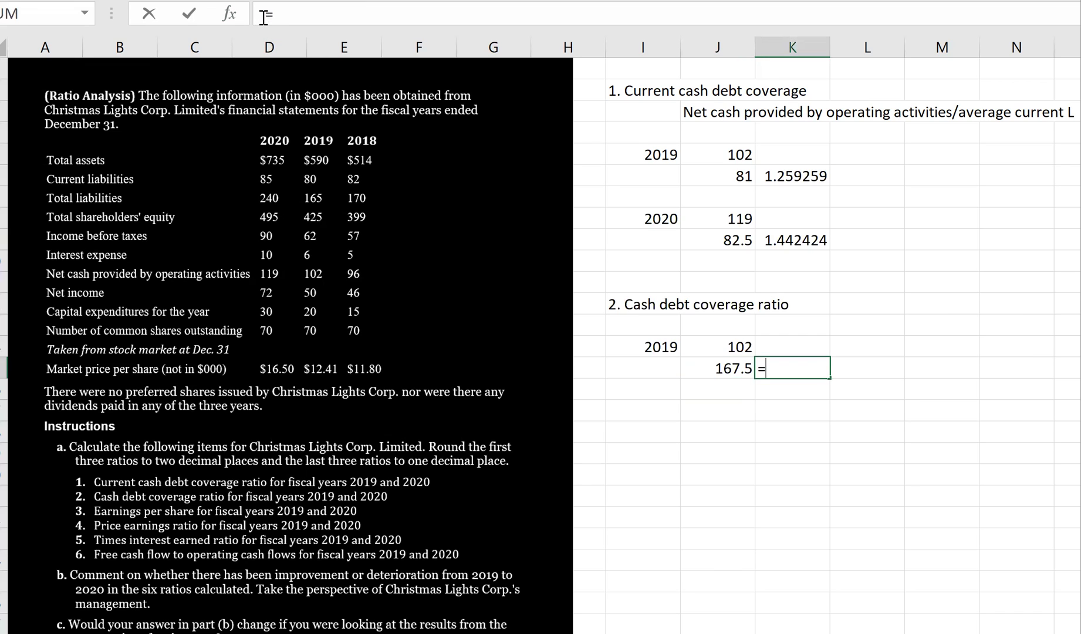
left_click(733, 348)
type("/")
left_click(725, 365)
key("Return")
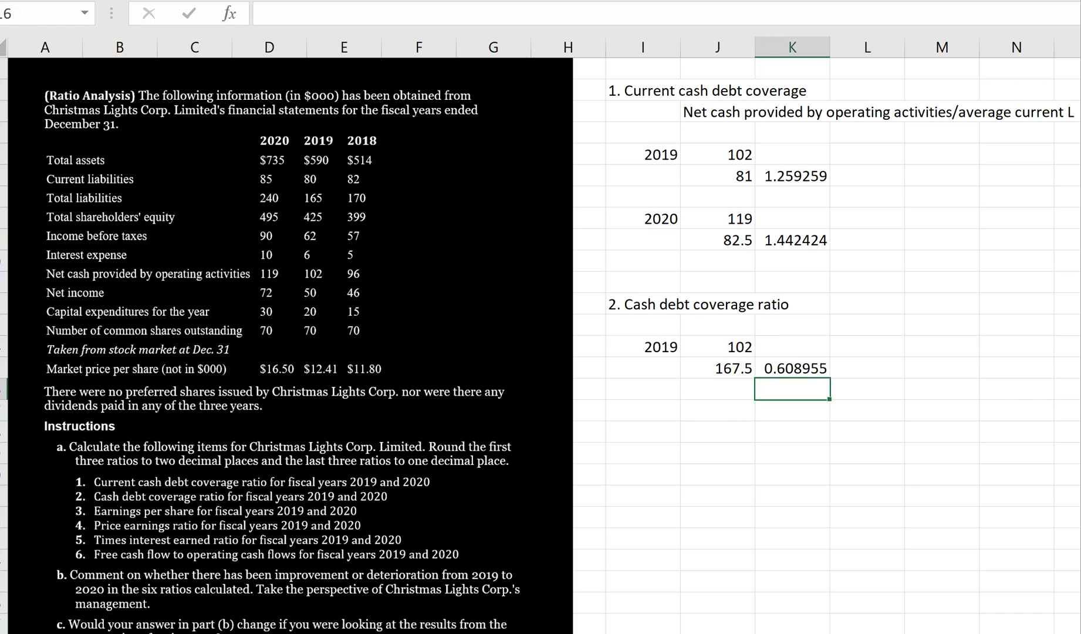
Step: Enter 202 as the year label in I17 and the operating cash flow 119 in J17
key("Left")
key("Left")
type("202")
key("Right")
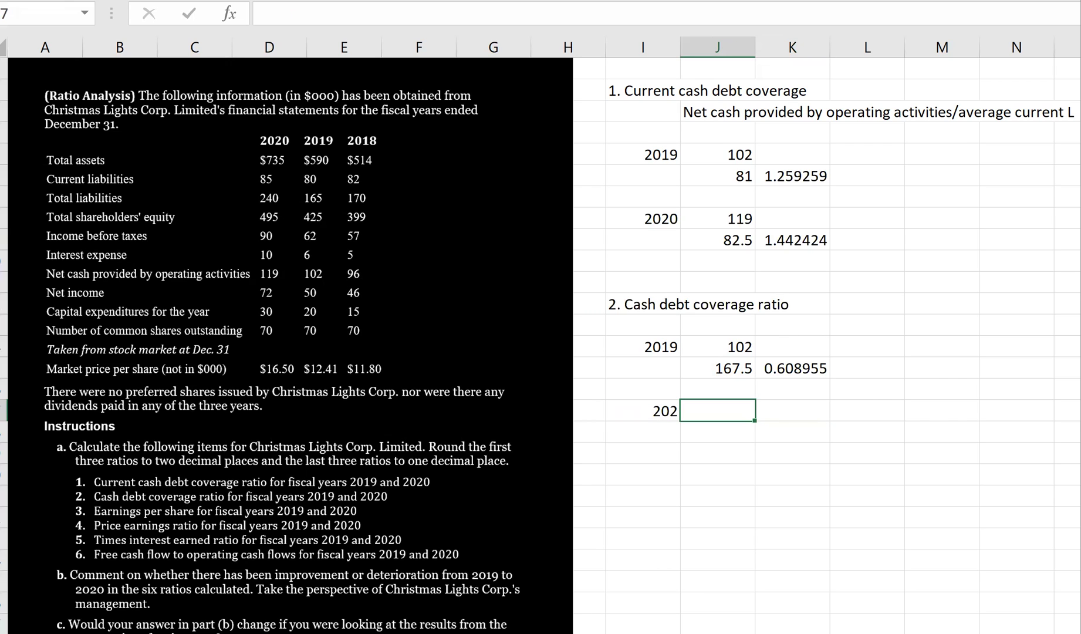
type("119")
key("Return")
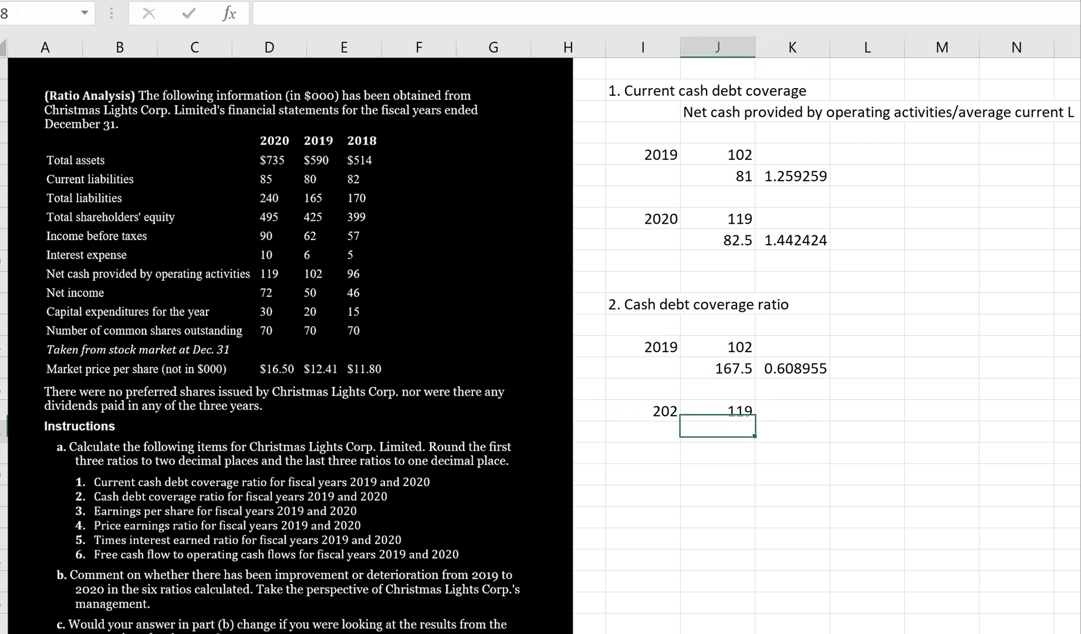
Step: Calculate the 2020 average total liabilities in J18 with the formula =(240+165)/2
type("(240+165)/2")
key("Return")
key("Up")
left_click(260, 12)
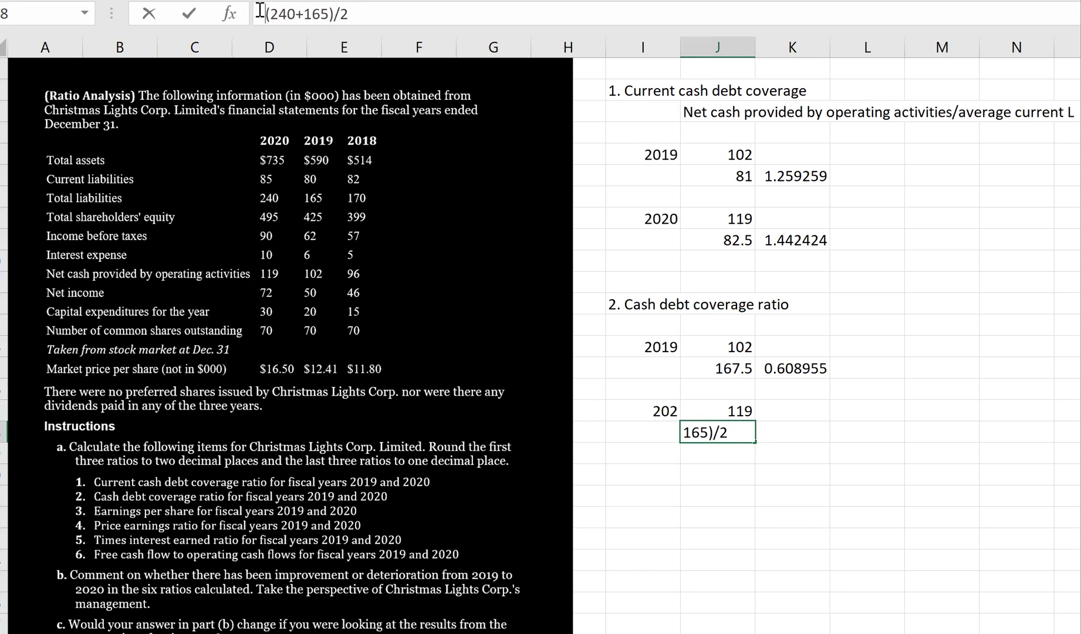
type("=")
key("Return")
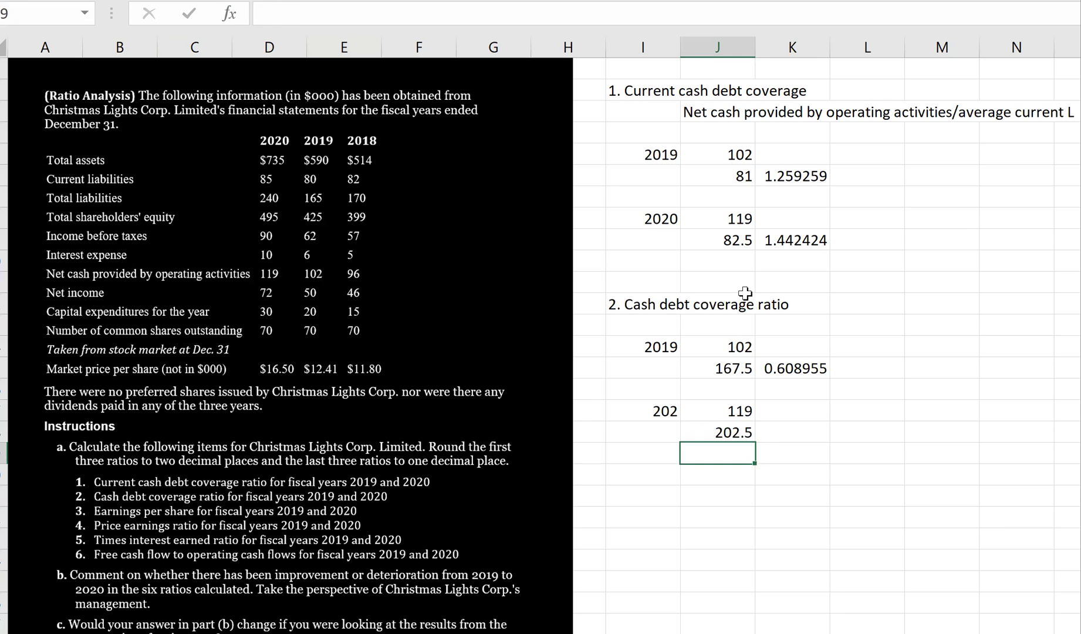
Step: Calculate the 2020 cash debt coverage ratio in K18 with the formula =J17/J18
key("Up")
key("Right")
type("=")
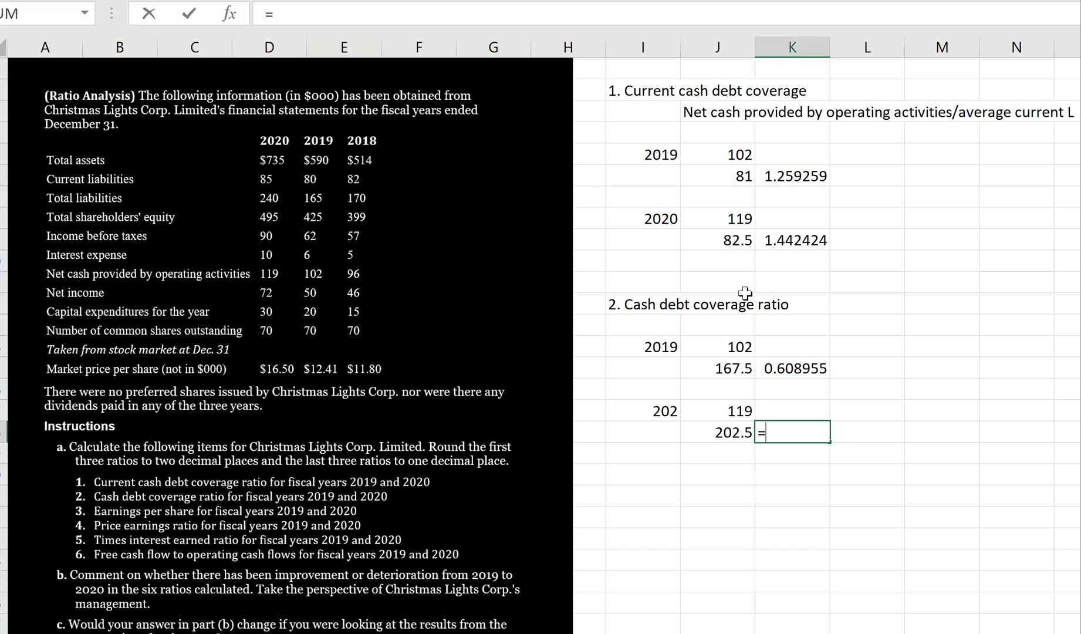
left_click(727, 410)
type("/")
left_click(728, 429)
key("Return")
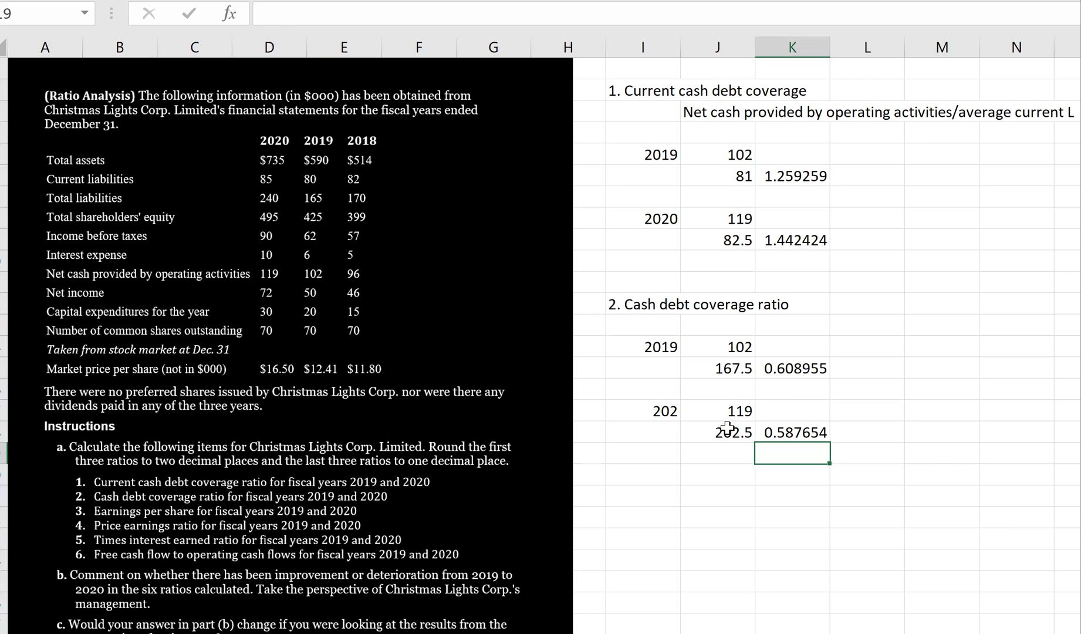
Step: Enter the heading "3. EPS" in cell I20
key("Down")
key("Left")
key("Left")
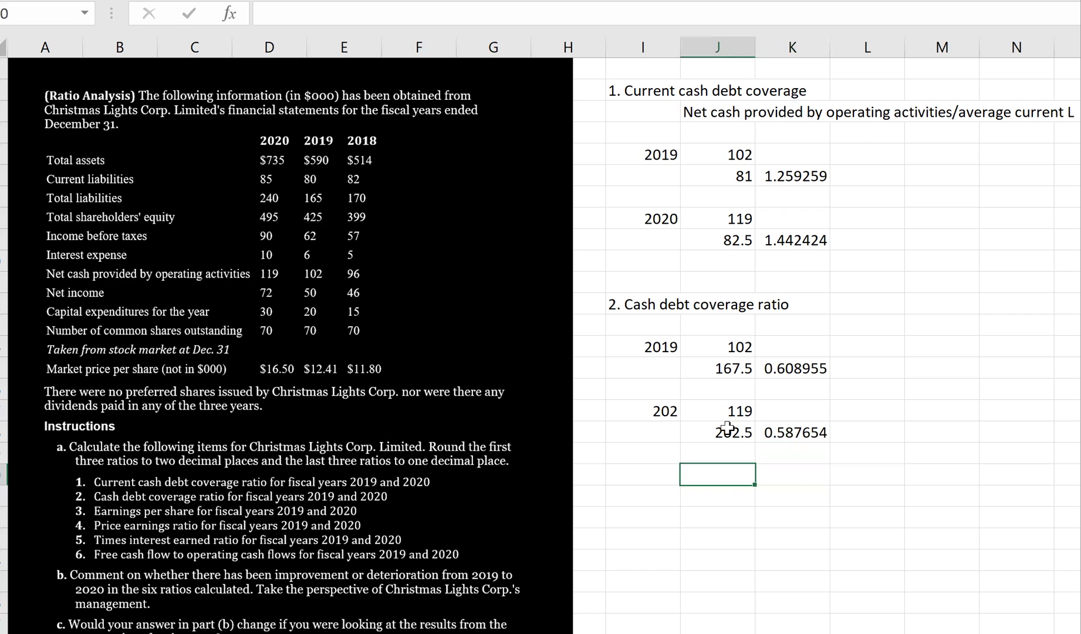
key("F2")
type("3. EPS")
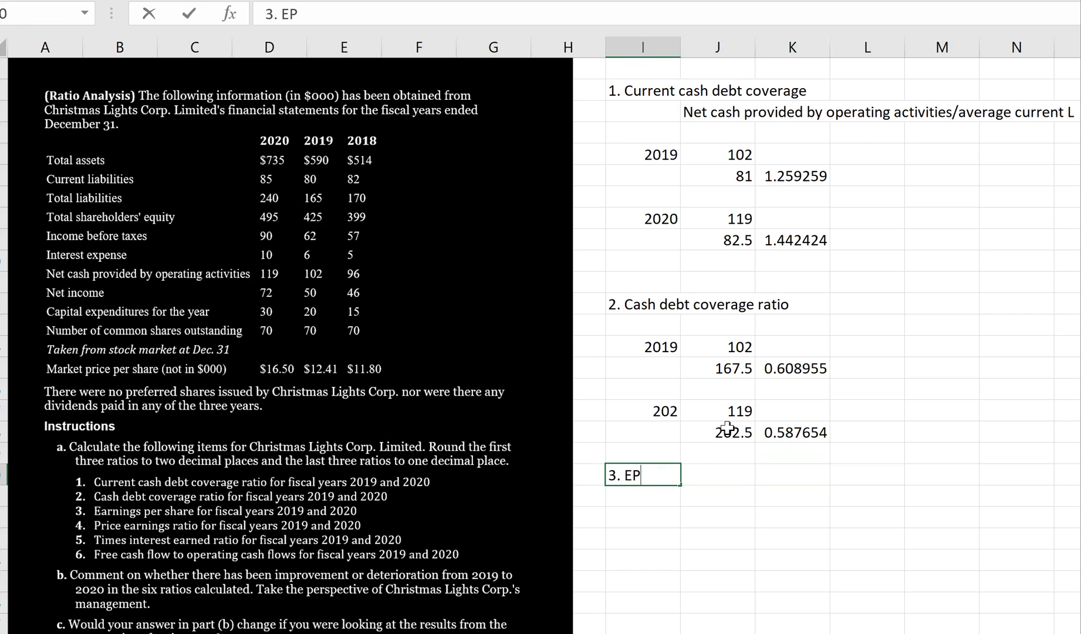
key("Return")
Step: Label the EPS rows with the years 2019 in I21 and 2020 in I23
key("Right")
key("Right")
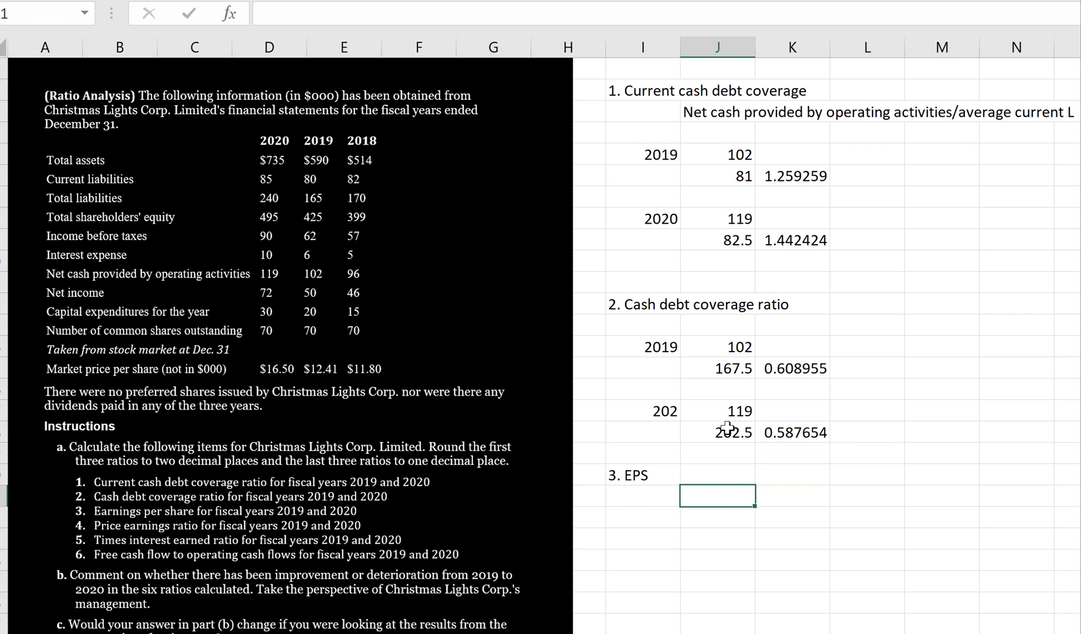
key("Left")
type("2019")
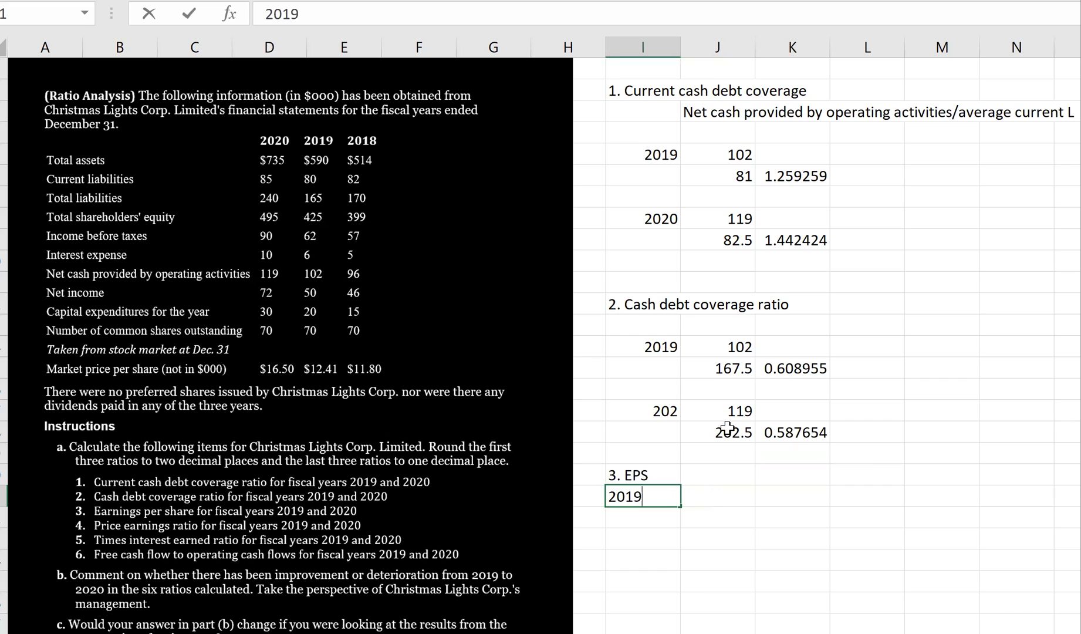
key("Return")
key("Return")
type("2020")
key("Return")
Step: Calculate the 2019 earnings per share in J21 with the formula =50/70
key("Up")
key("Up")
key("Up")
key("Right")
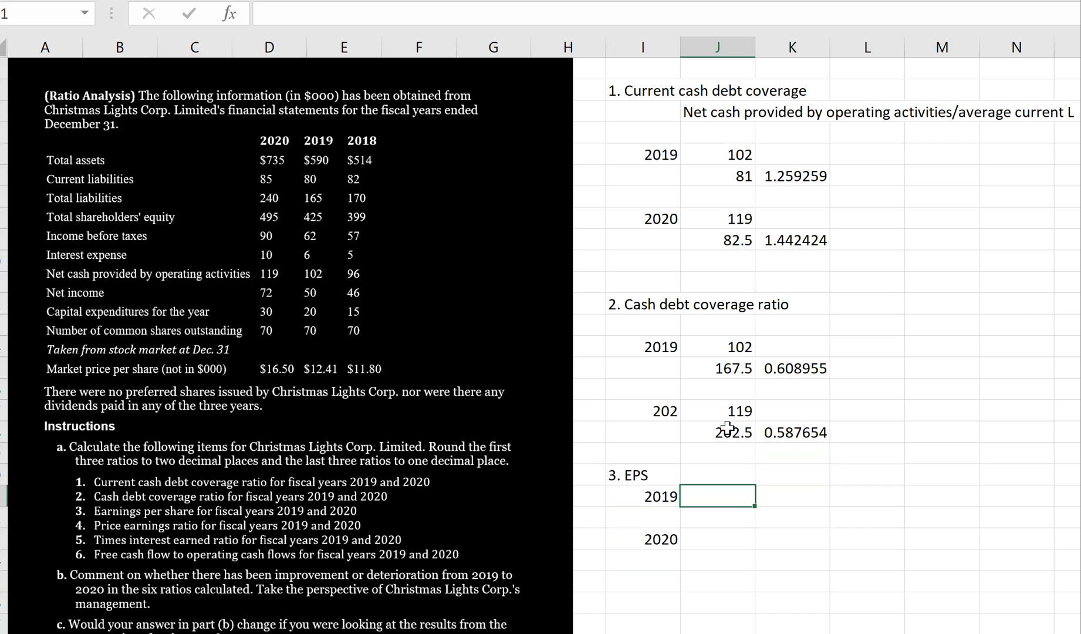
type("=50/")
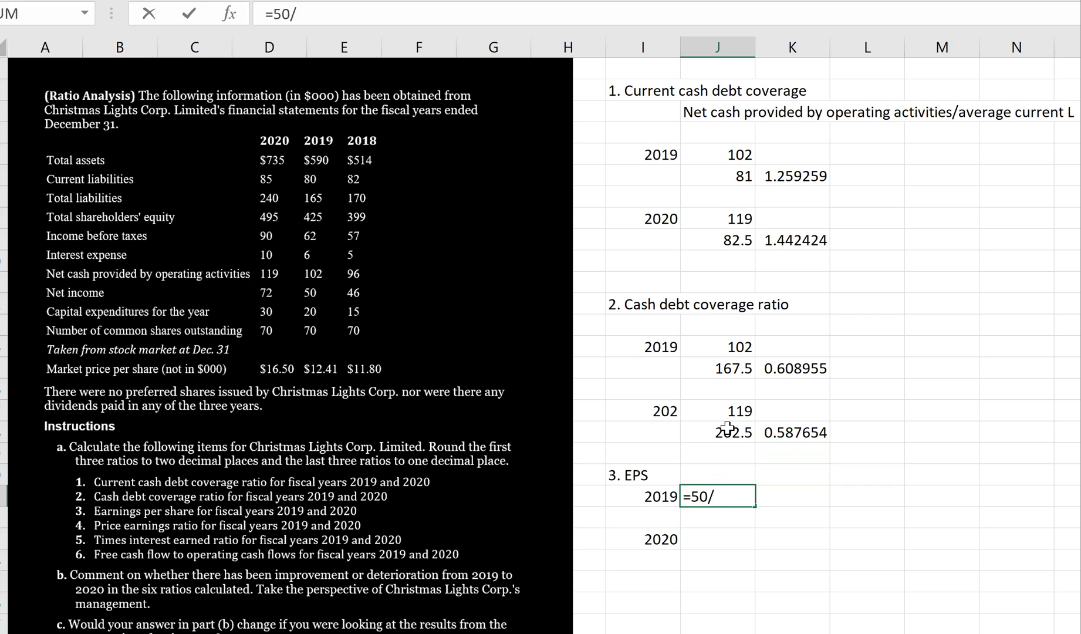
type("70")
key("Return")
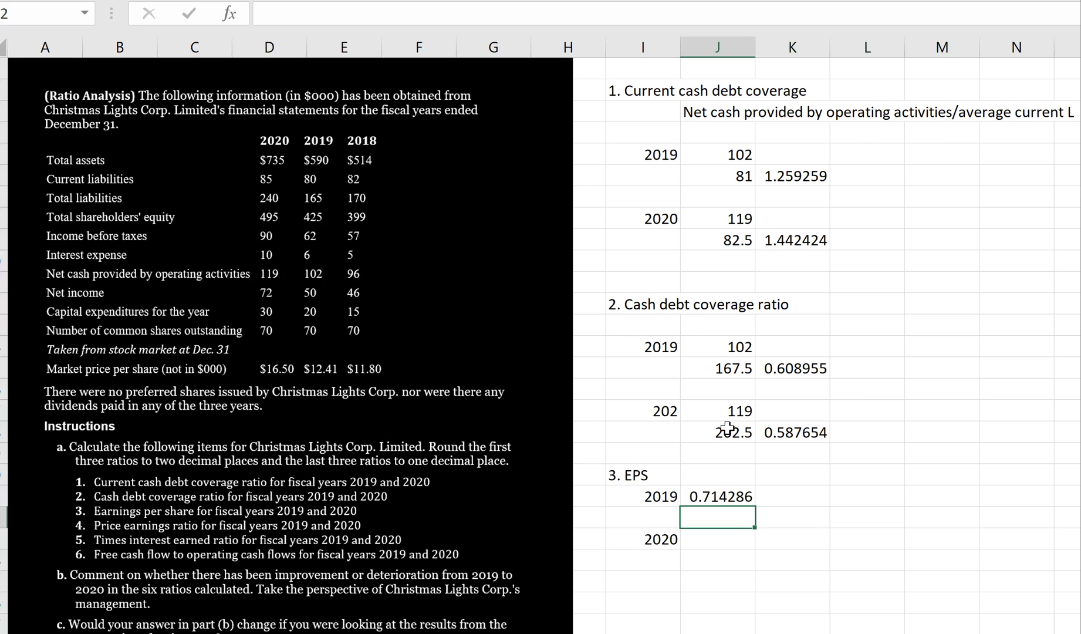
Step: Calculate the 2020 earnings per share in J23 with the formula =72/70
key("Down")
key("Down")
key("Up")
type("=")
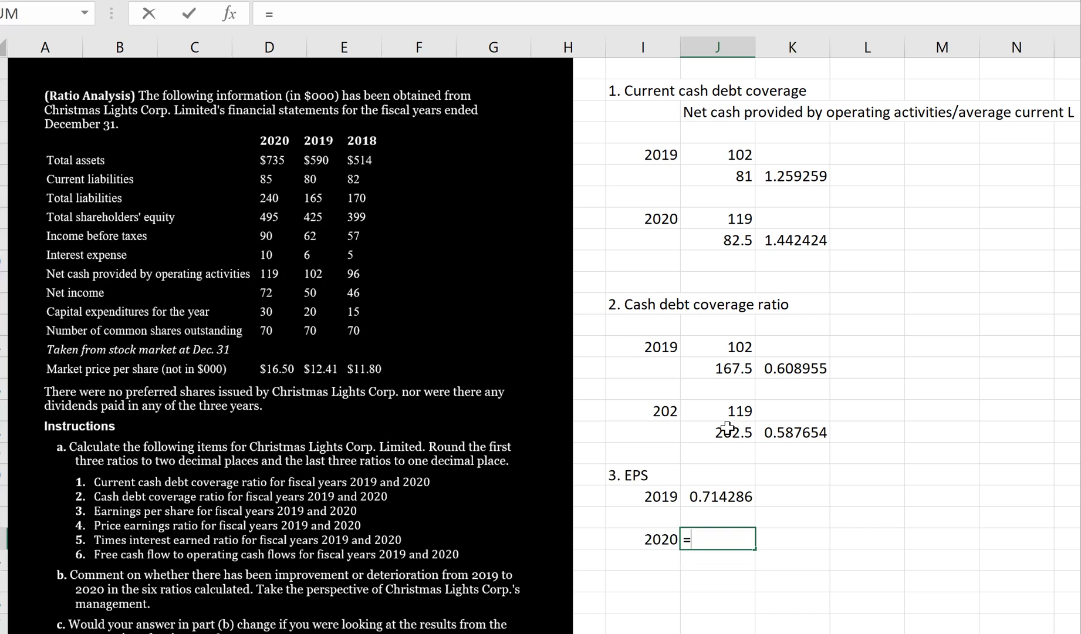
type("5")
key("BackSpace")
type("82")
key("BackSpace")
key("BackSpace")
type("72/70")
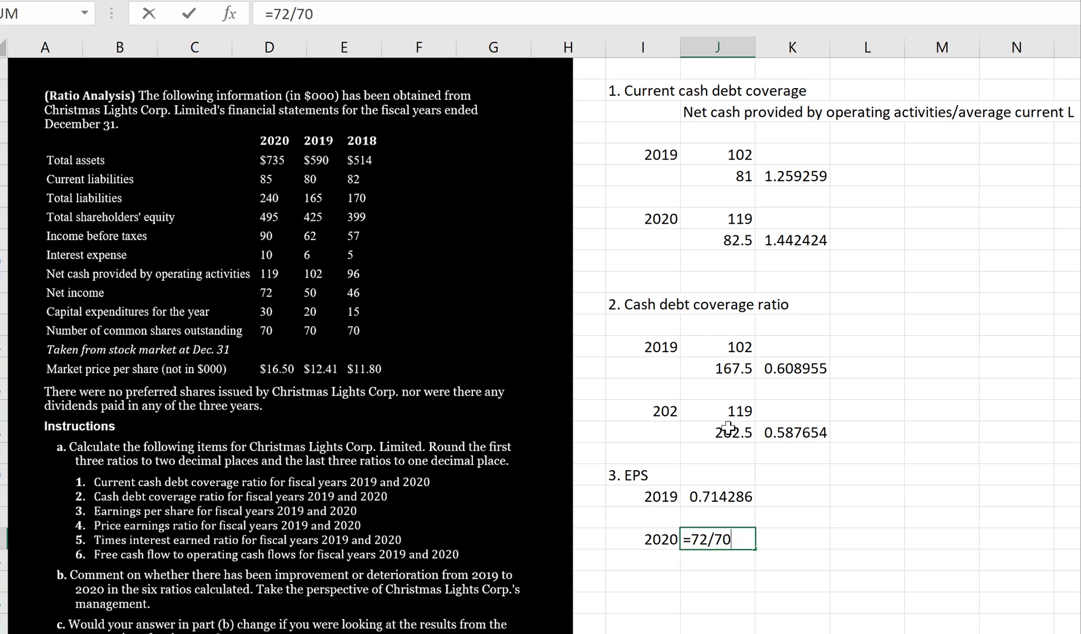
key("Return")
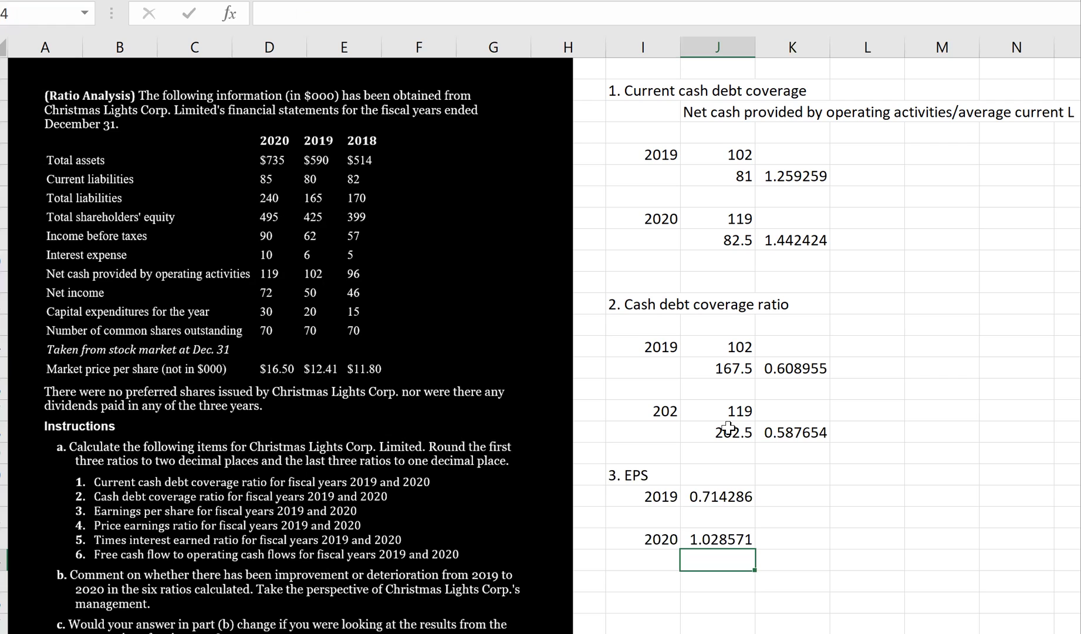
Step: Enter the heading "4. Price earnings ratio = market price per share/earning per share" in cell I25
key("Up")
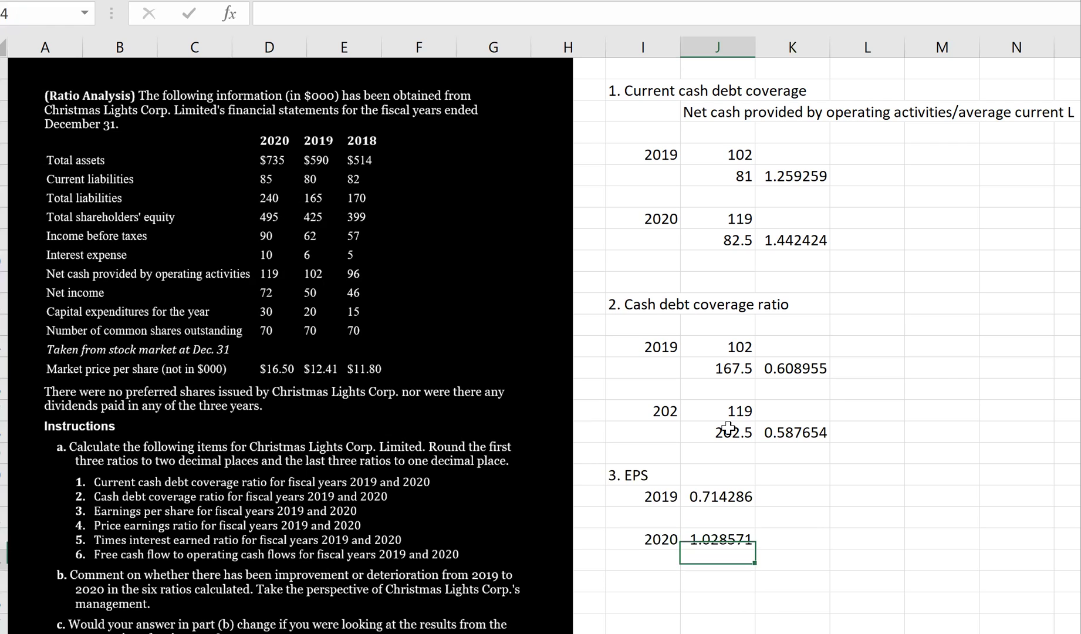
key("Down")
key("Down")
key("Left")
type("4.")
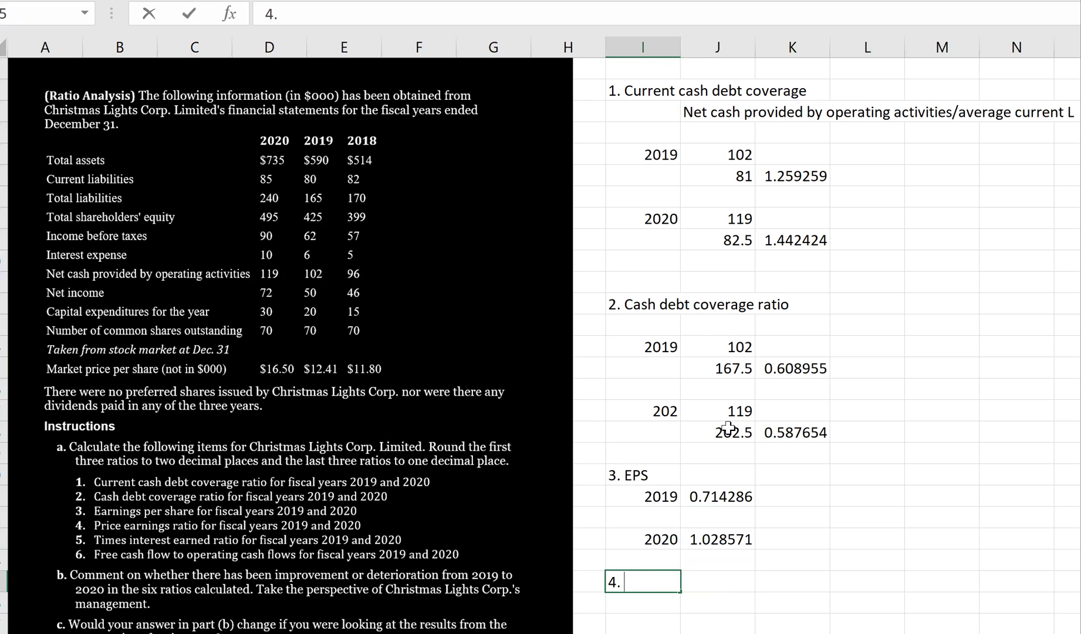
type(" Price earnings ratio")
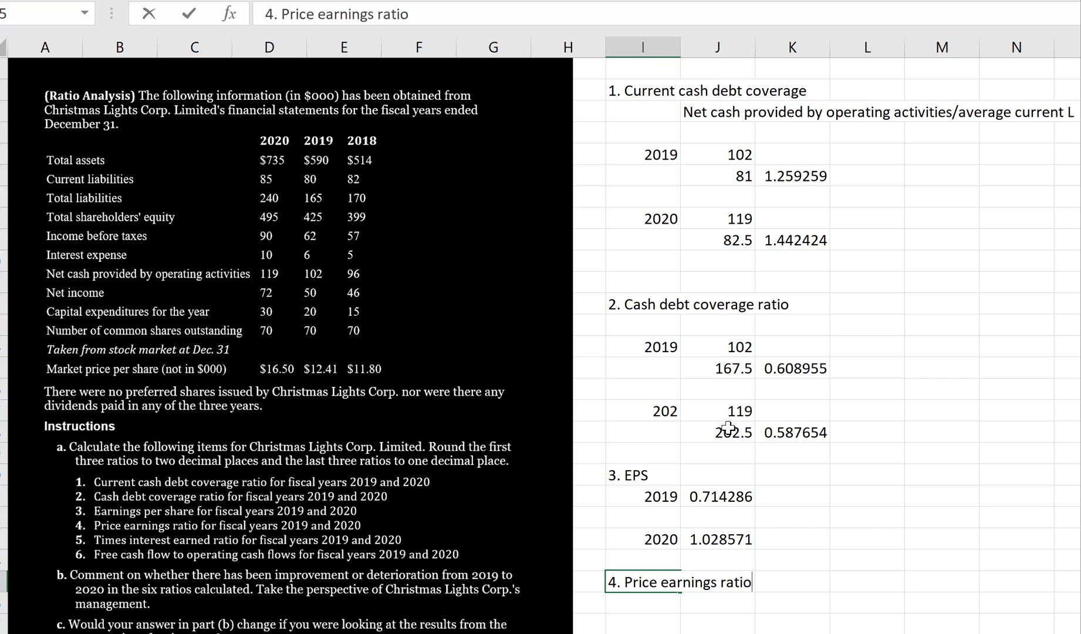
type(" = market price p")
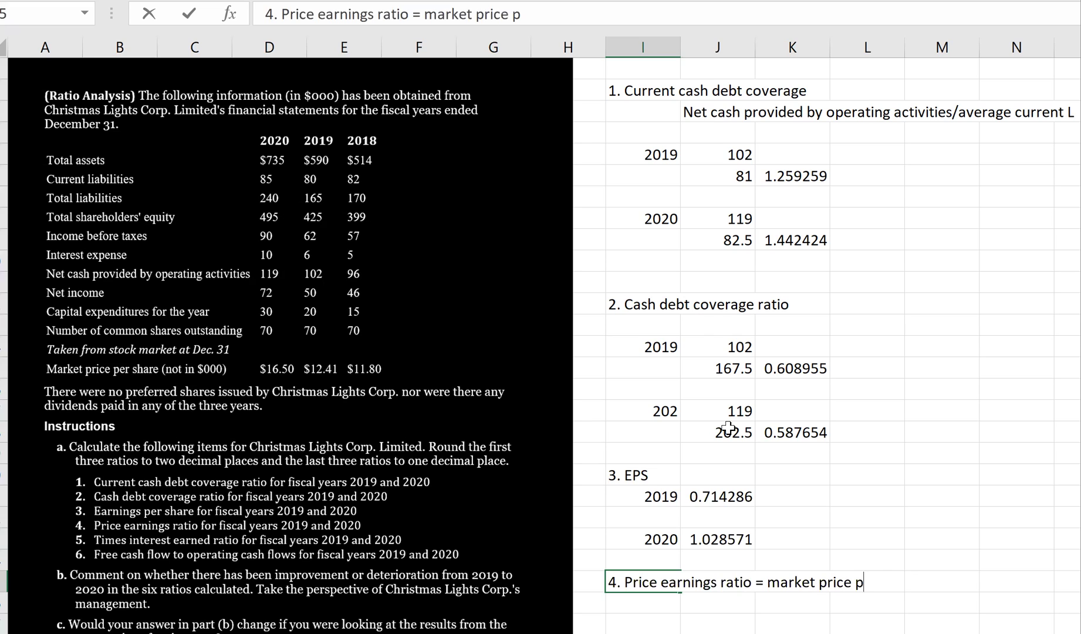
type("er share/ear")
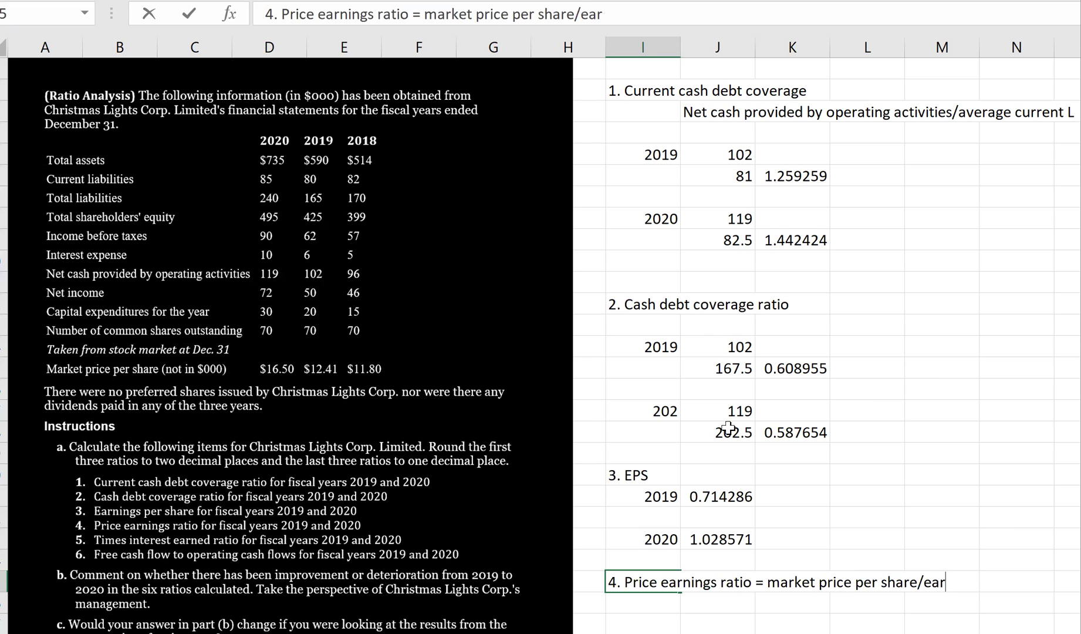
type("ning per share")
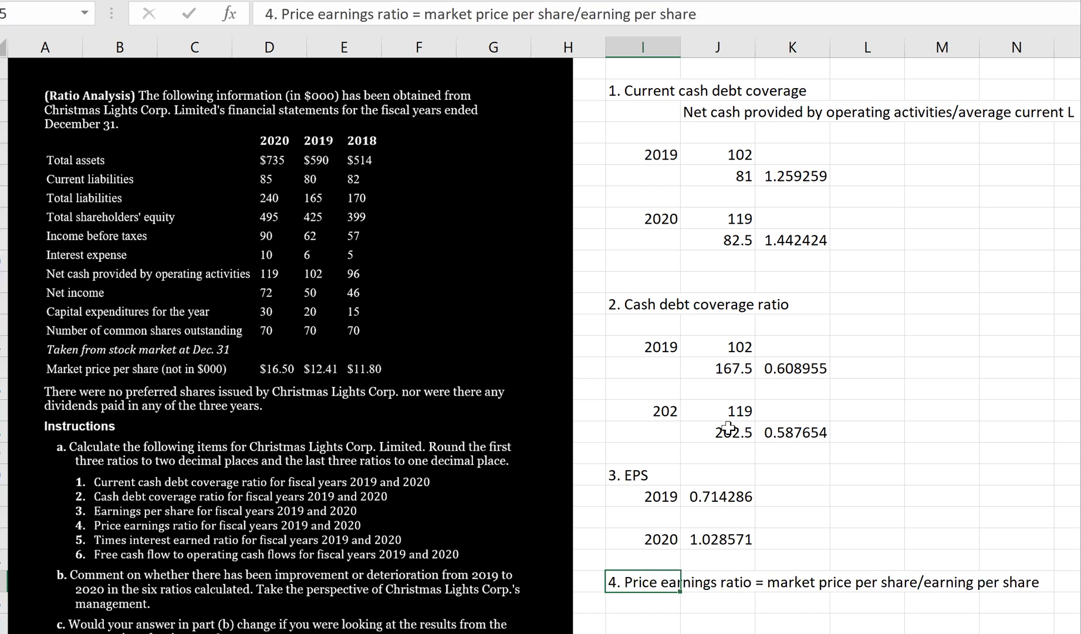
Step: Label the price earnings rows 2019 in I27 and 2020 in I29, and begin a formula in J27
key("Return")
key("Return")
key("Return")
type("2019")
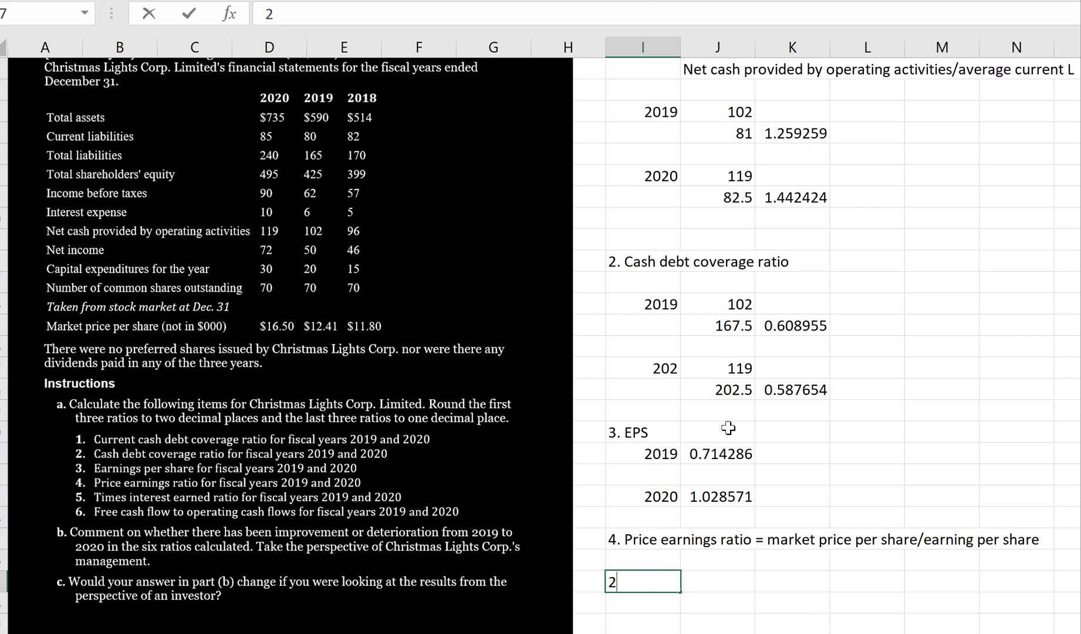
key("Return")
type("2020")
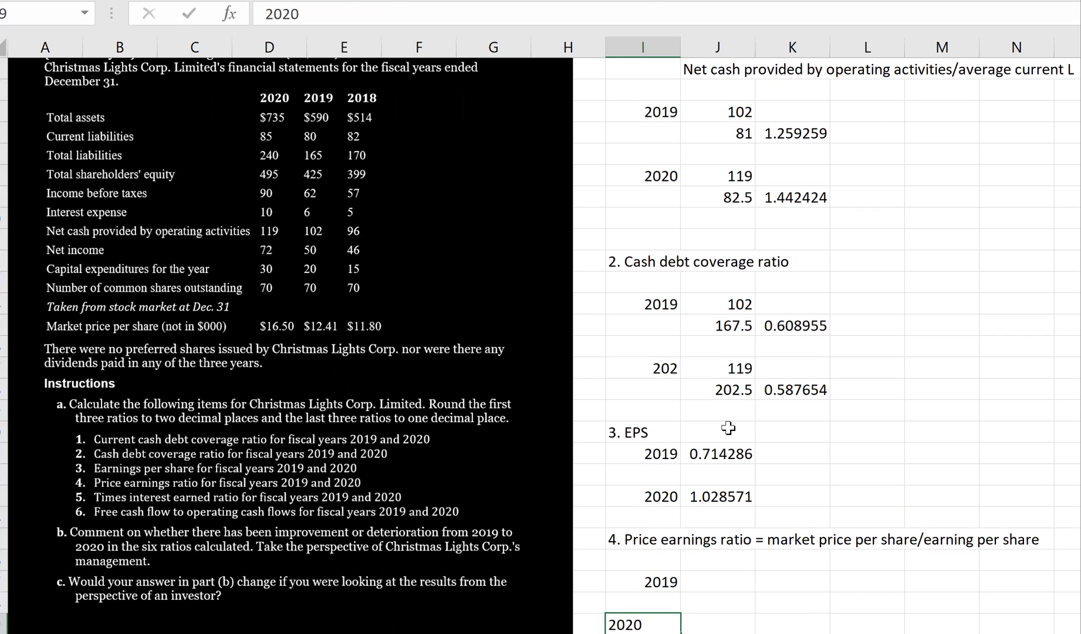
key("Return")
key("Up")
key("Up")
key("Up")
key("Right")
type("=")
left_click(718, 431)
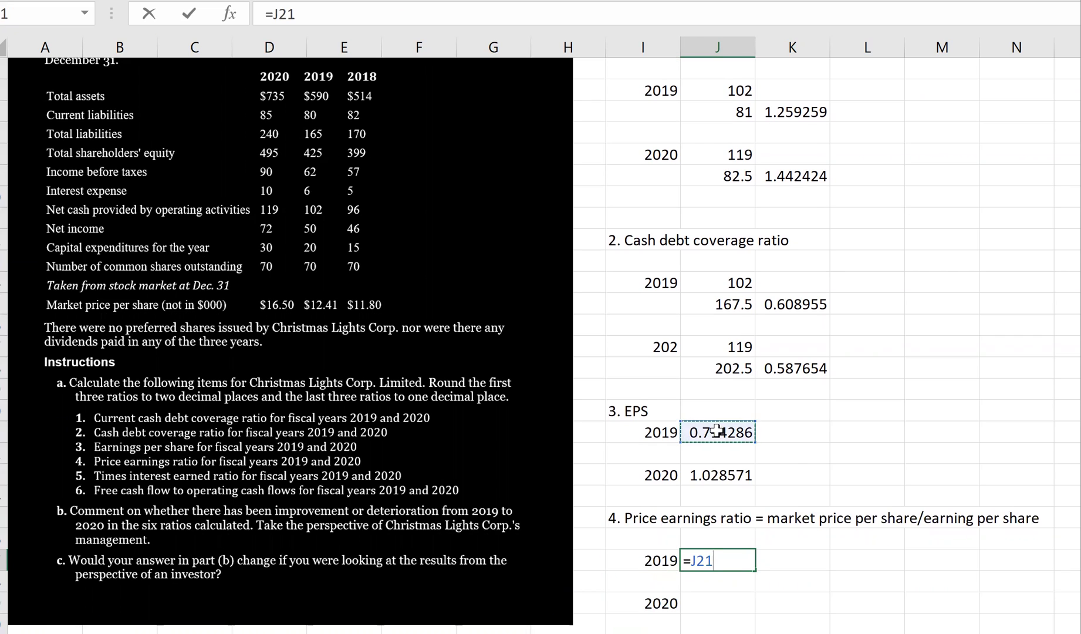
type("/\\\\")
key("BackSpace")
key("BackSpace")
key("BackSpace")
key("BackSpace")
key("BackSpace")
key("BackSpace")
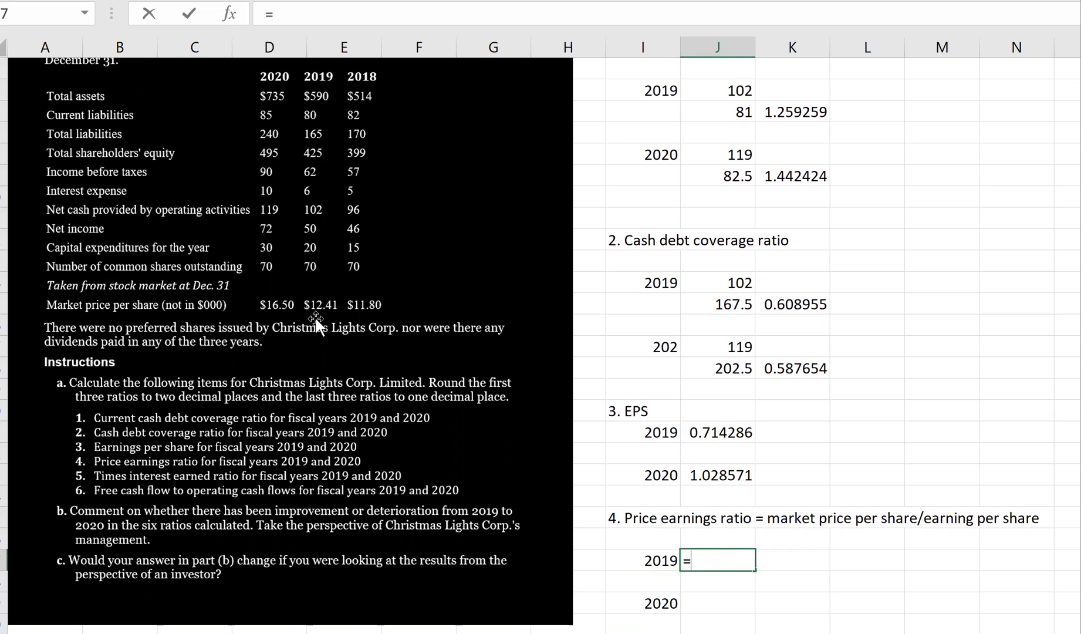
Step: Calculate the 2019 price earnings ratio in J27 by dividing 12.41 by the 2019 EPS in J21
type("12.41/")
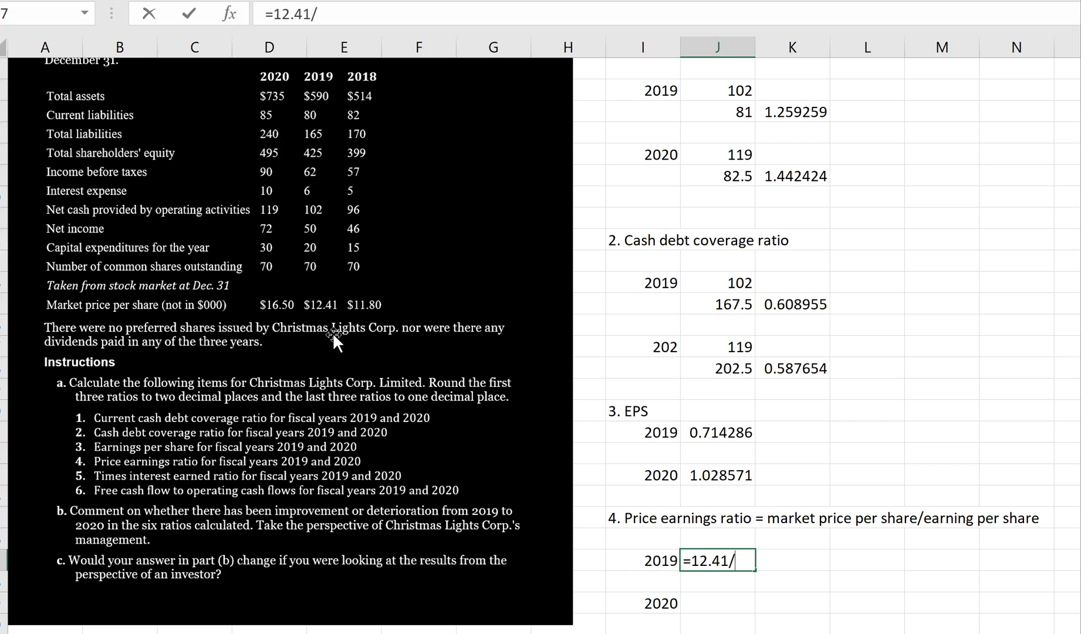
left_click(743, 434)
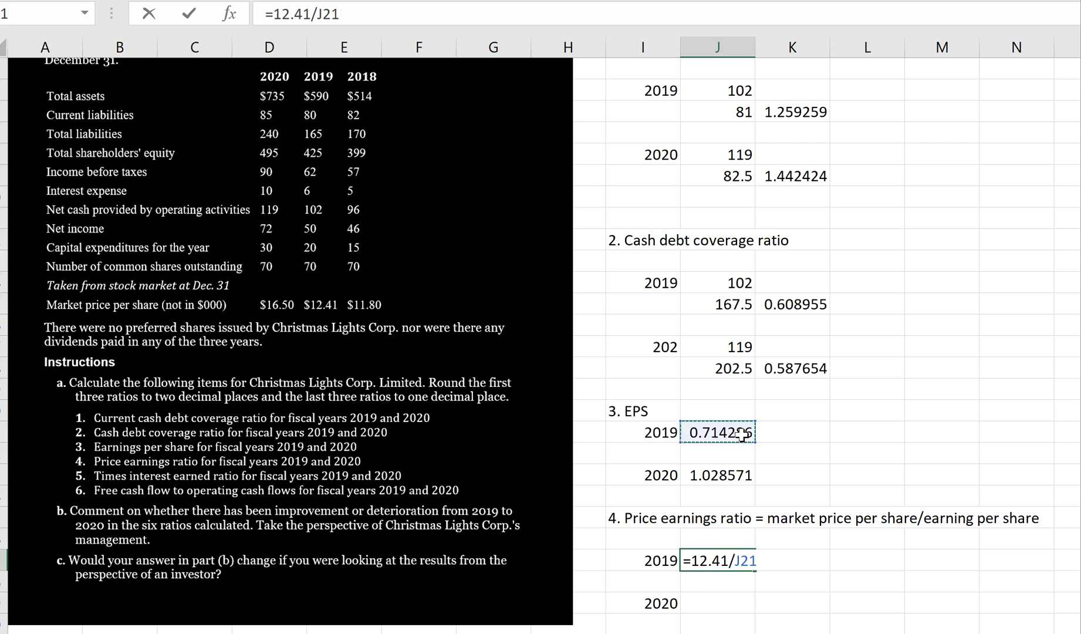
key("Return")
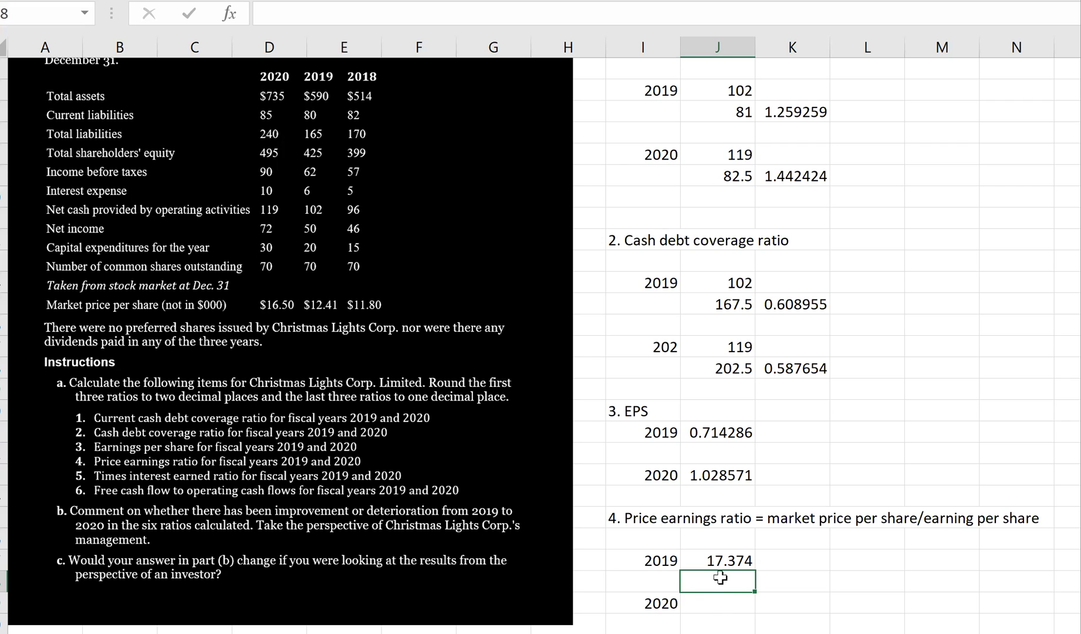
Step: Calculate the 2020 price earnings ratio in J29 by dividing 16.50 by the 2020 EPS in J23
left_click(719, 558)
left_click(714, 609)
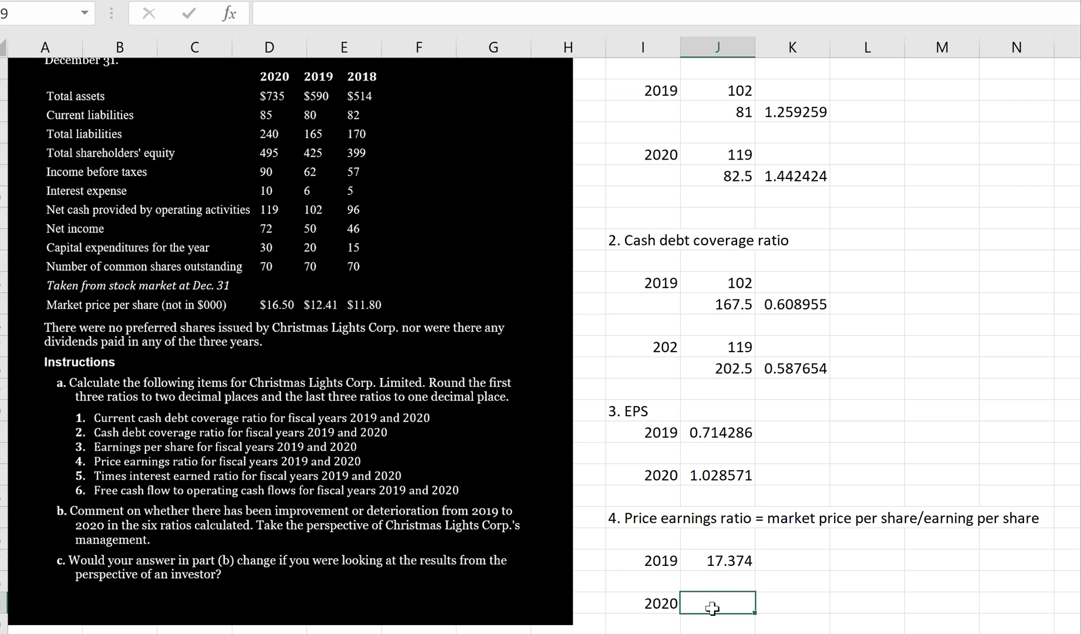
type("=")
type("16/50")
type("/")
key("BackSpace")
key("BackSpace")
type("/5")
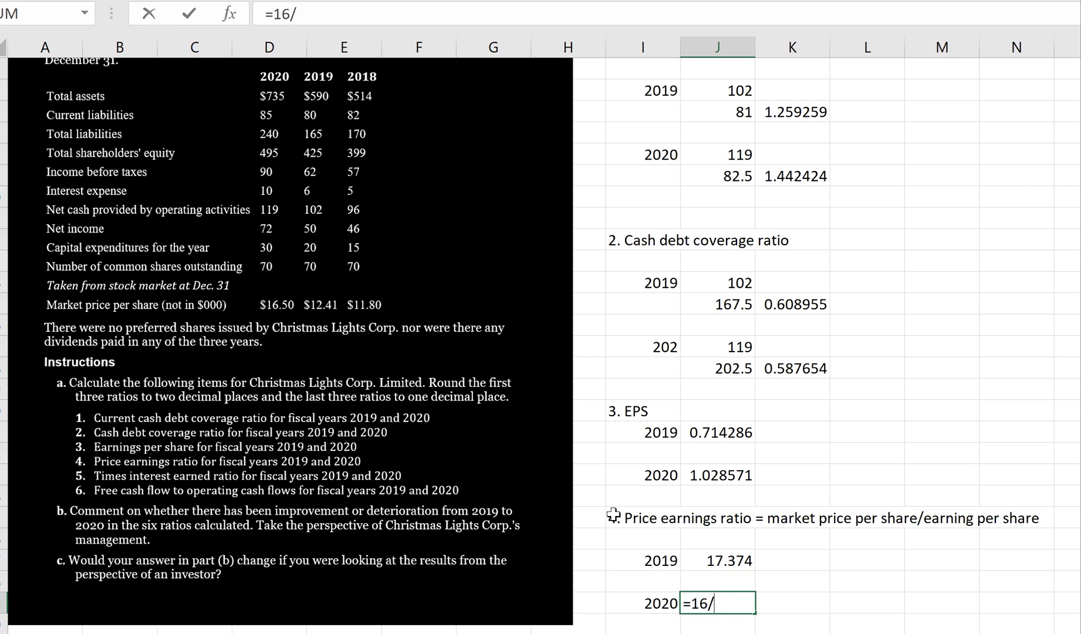
key("BackSpace")
key("BackSpace")
type(".50/")
left_click_drag(733, 473, 769, 488)
left_click(735, 473)
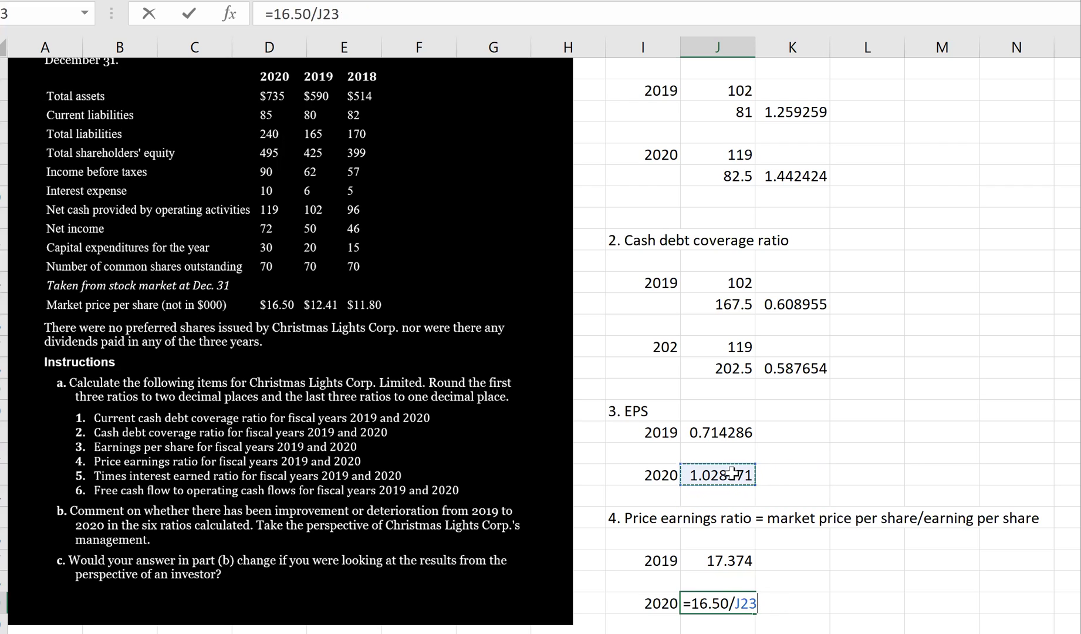
key("Return")
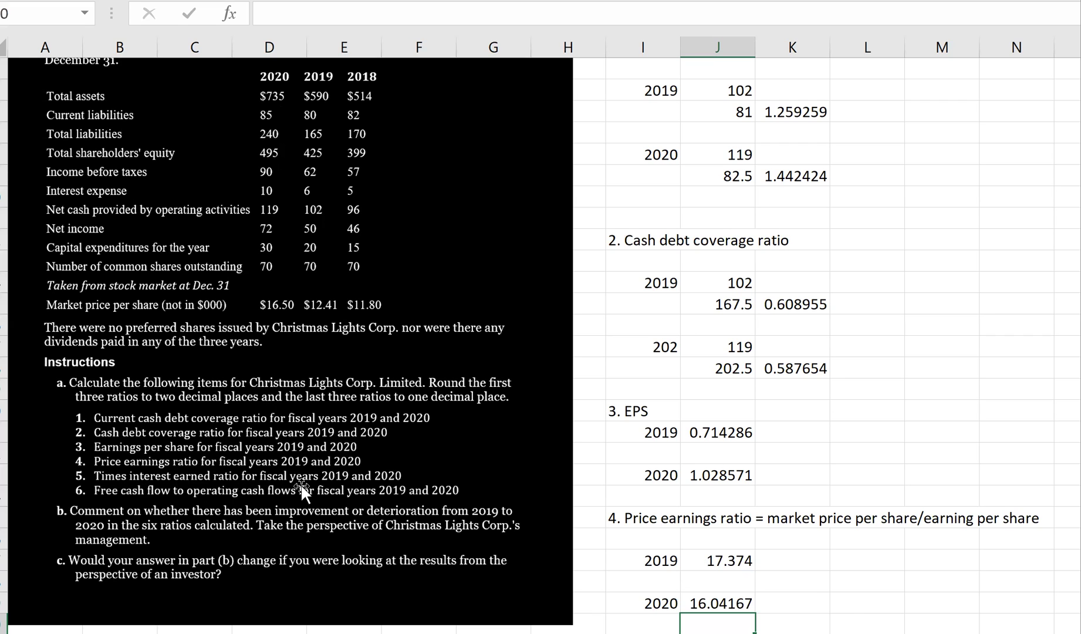
Step: Enter the heading "5. Yimes interest earned = income before interest and tax/interest charges" in cell I31
scroll(542, 515, "down", 2)
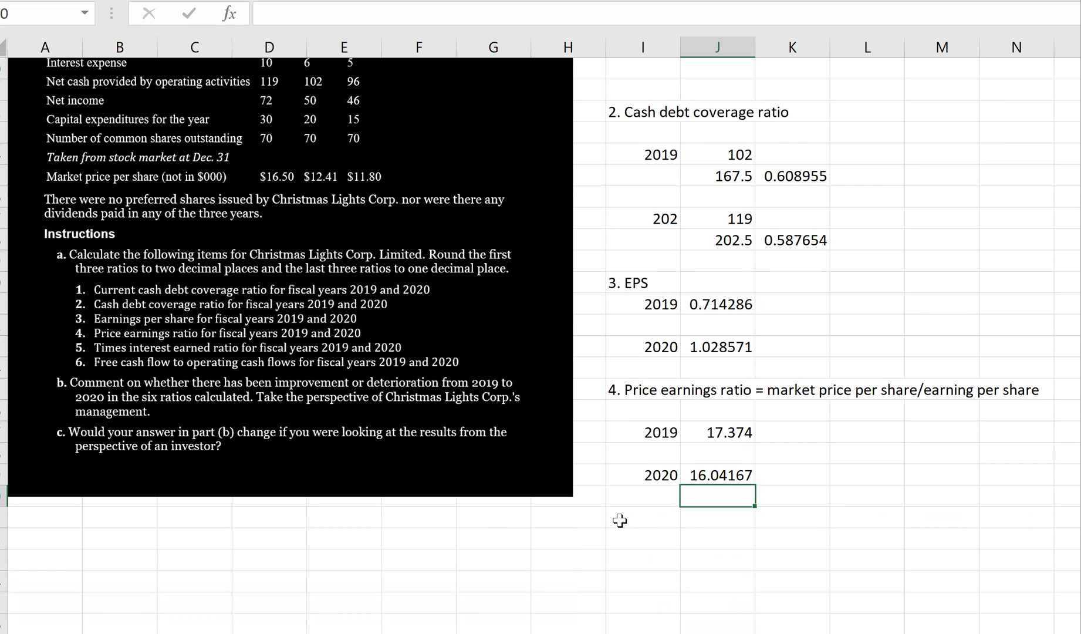
left_click(622, 518)
type("5. Yimrd")
key("BackSpace")
key("BackSpace")
type("rd in")
key("BackSpace")
key("BackSpace")
key("BackSpace")
key("BackSpace")
key("BackSpace")
type("es interest rat")
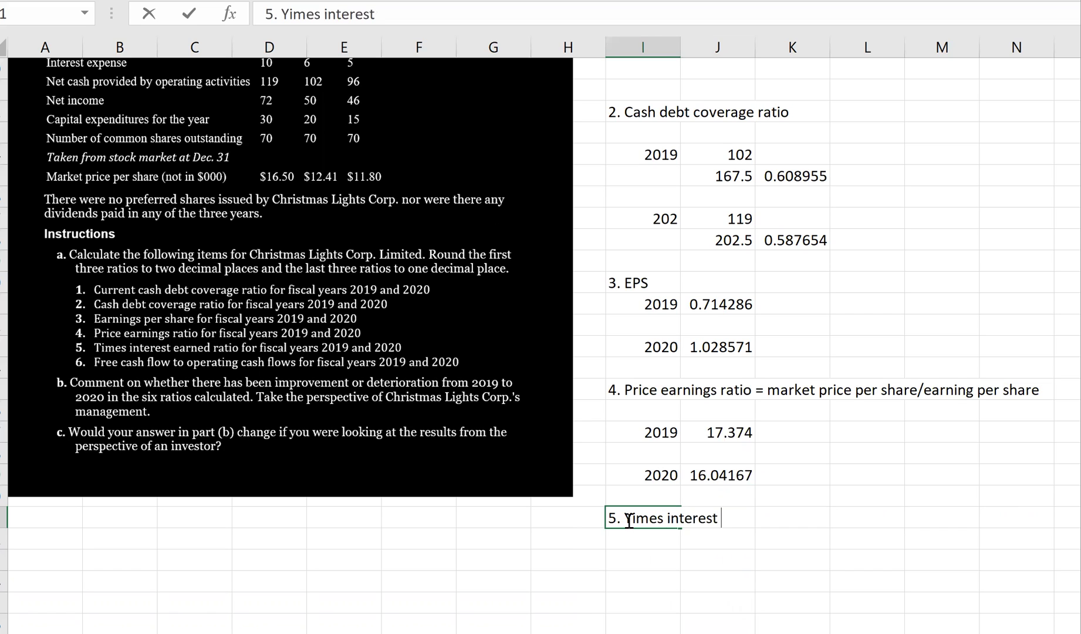
key("BackSpace")
key("BackSpace")
key("BackSpace")
type("earned = ")
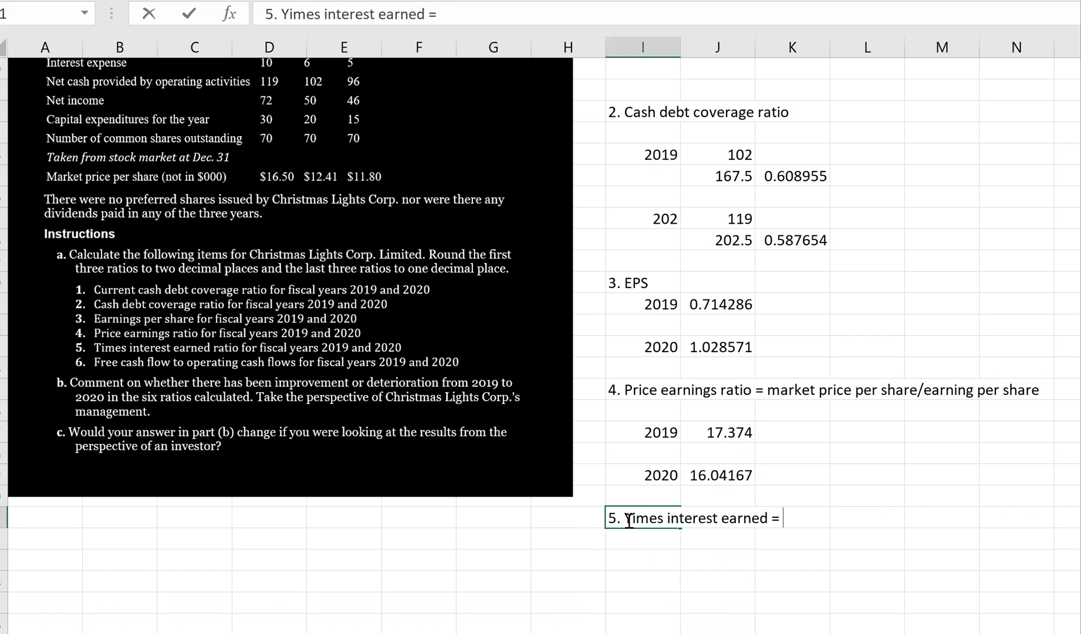
type("income before interest and tax/interest charges")
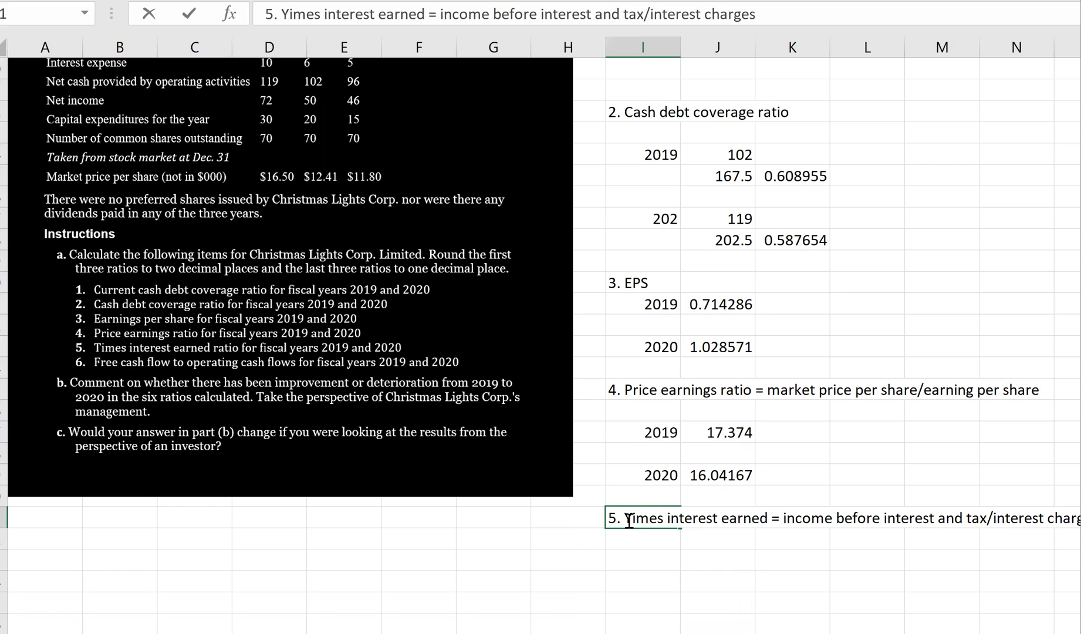
key("Return")
key("Return")
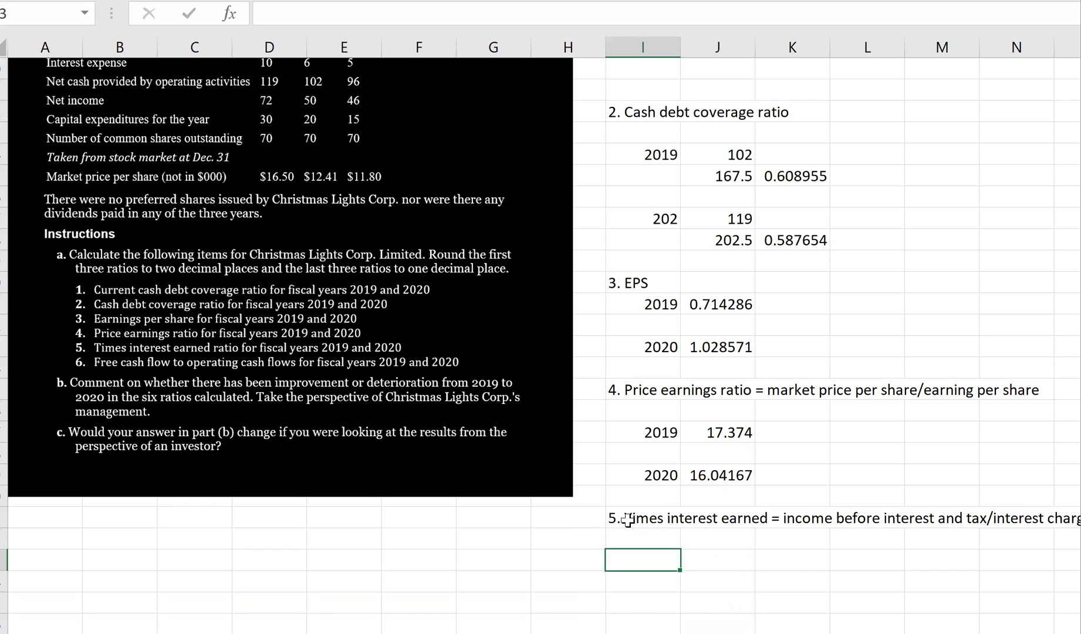
Step: Label the times interest earned row 2019 in I33 and enter its income before interest and tax in J33 as =62+6
type("2019 =")
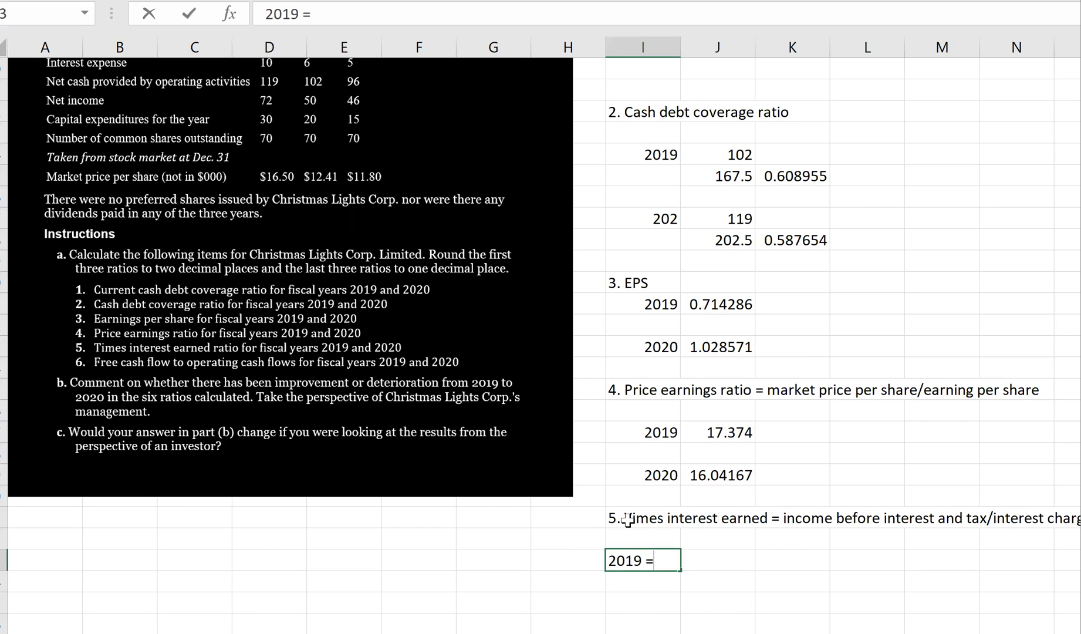
key("BackSpace")
key("BackSpace")
key("Tab")
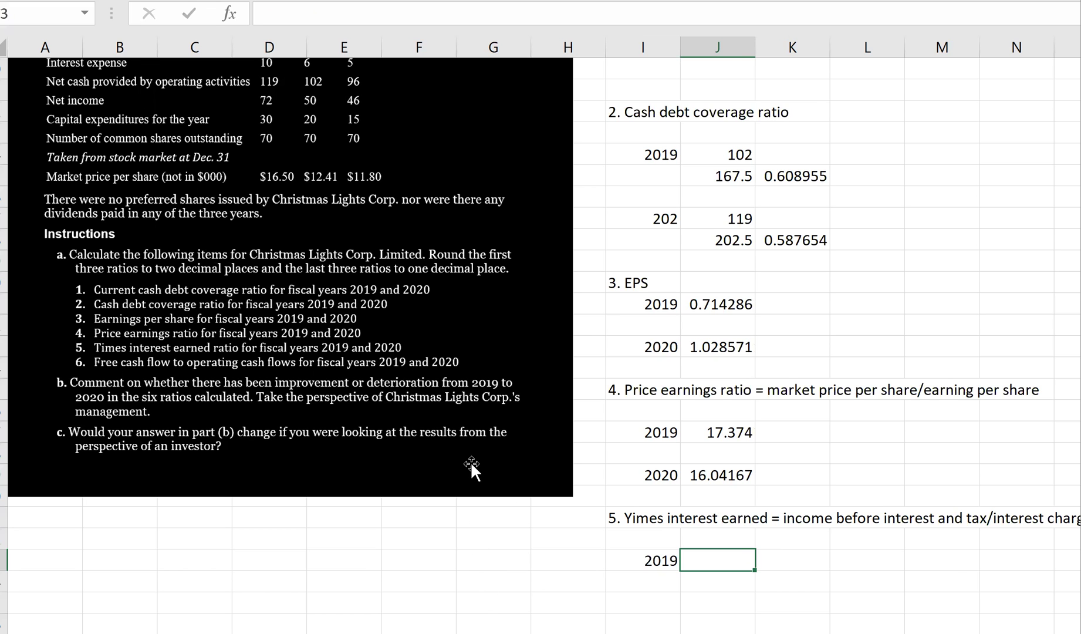
scroll(469, 460, "up", 2)
scroll(470, 460, "down", 2)
scroll(461, 460, "up", 1)
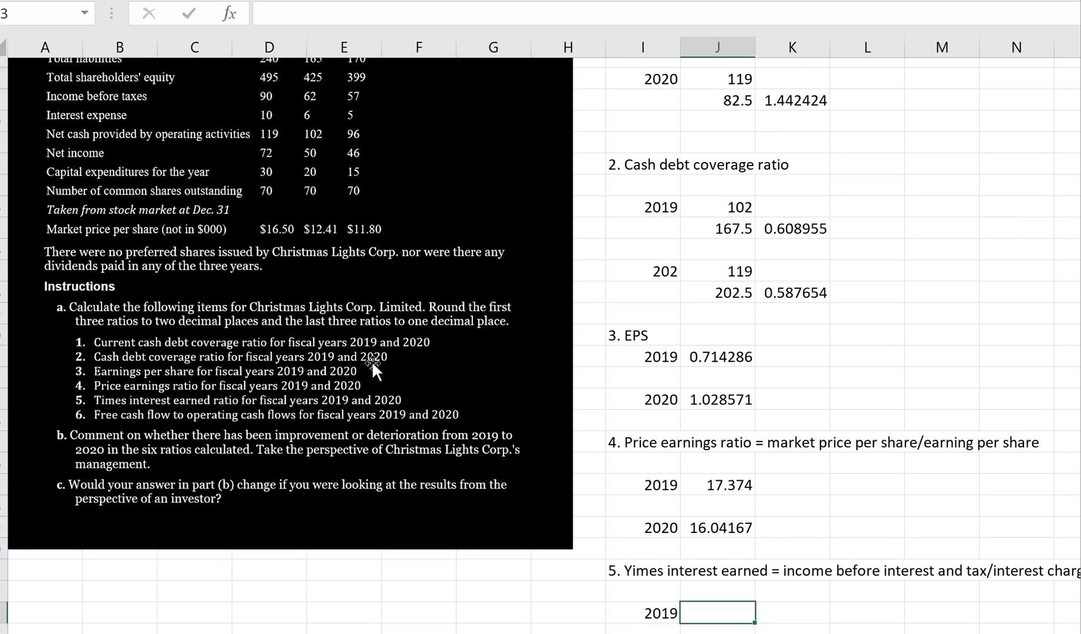
scroll(371, 360, "up", 2)
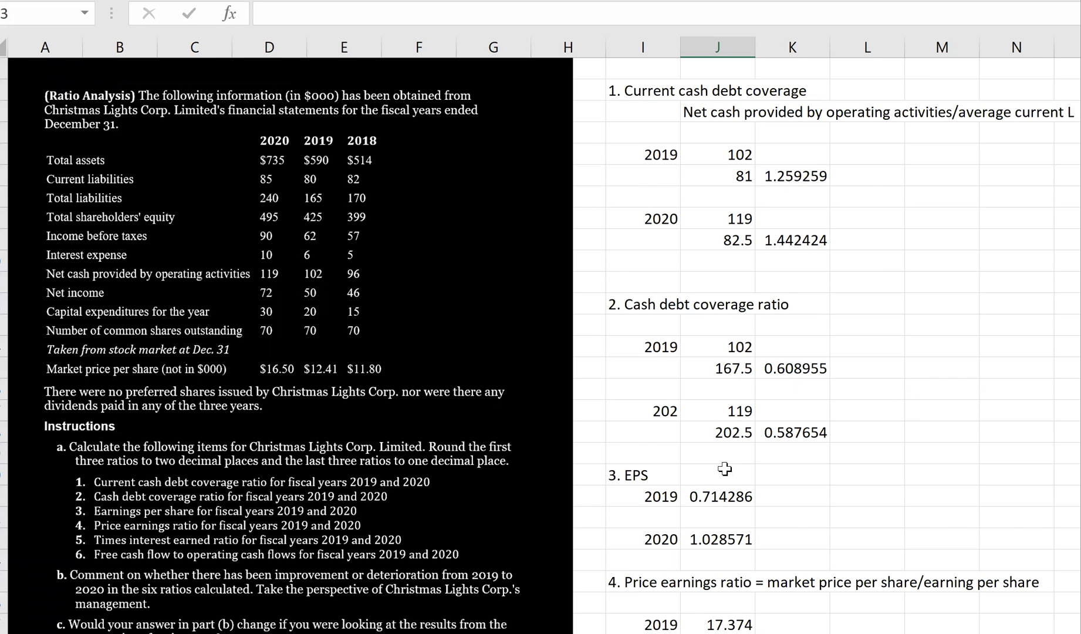
scroll(742, 487, "down", 3)
scroll(736, 587, "down", 1)
type("=62+")
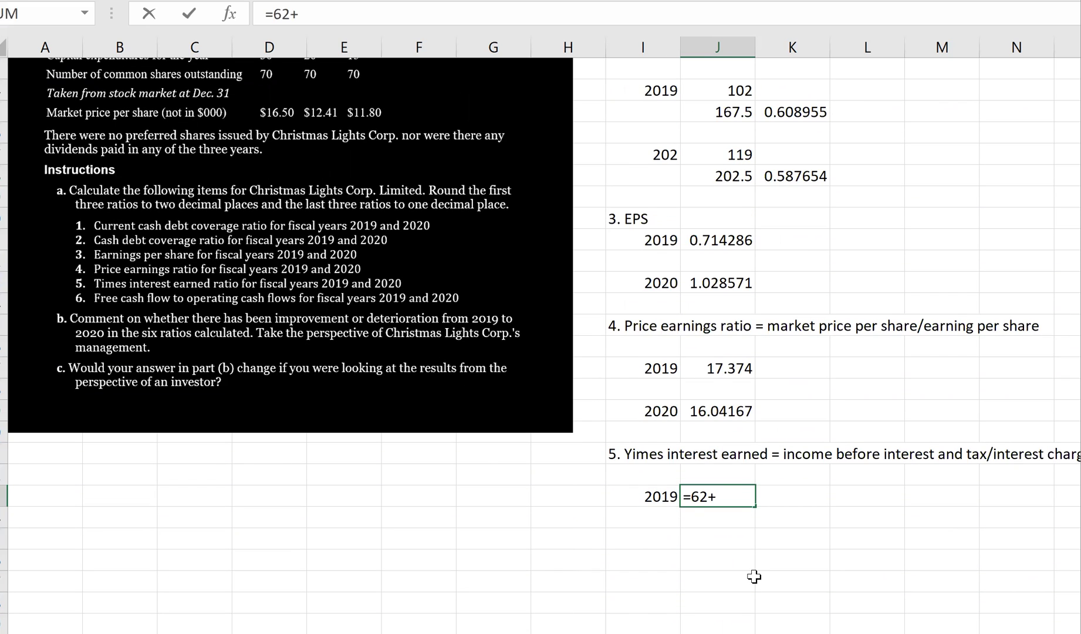
type("6")
key("Return")
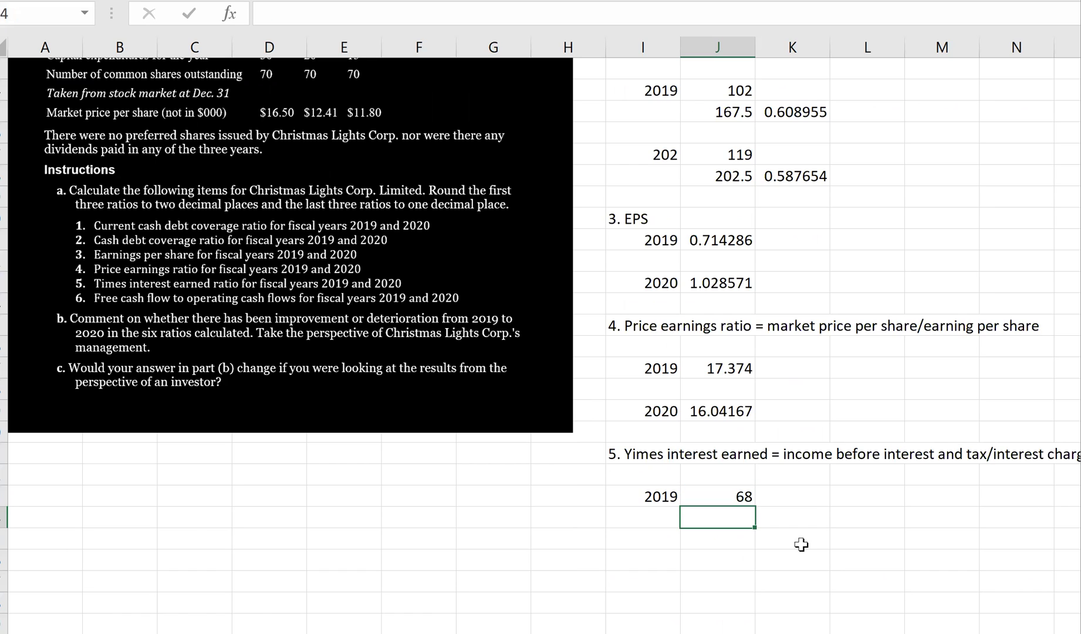
Step: Enter the 2019 interest expense of 6 in J34 and calculate the ratio in K33 as =J33/J34
type("6")
key("Return")
key("Up")
key("Up")
key("Up")
key("Right")
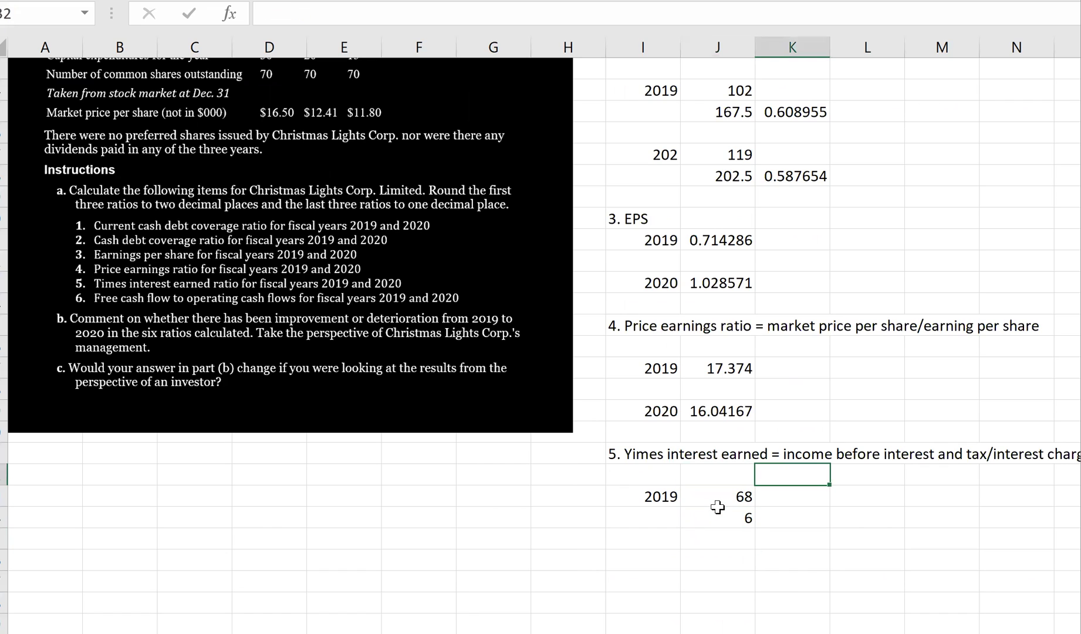
key("Down")
type("=")
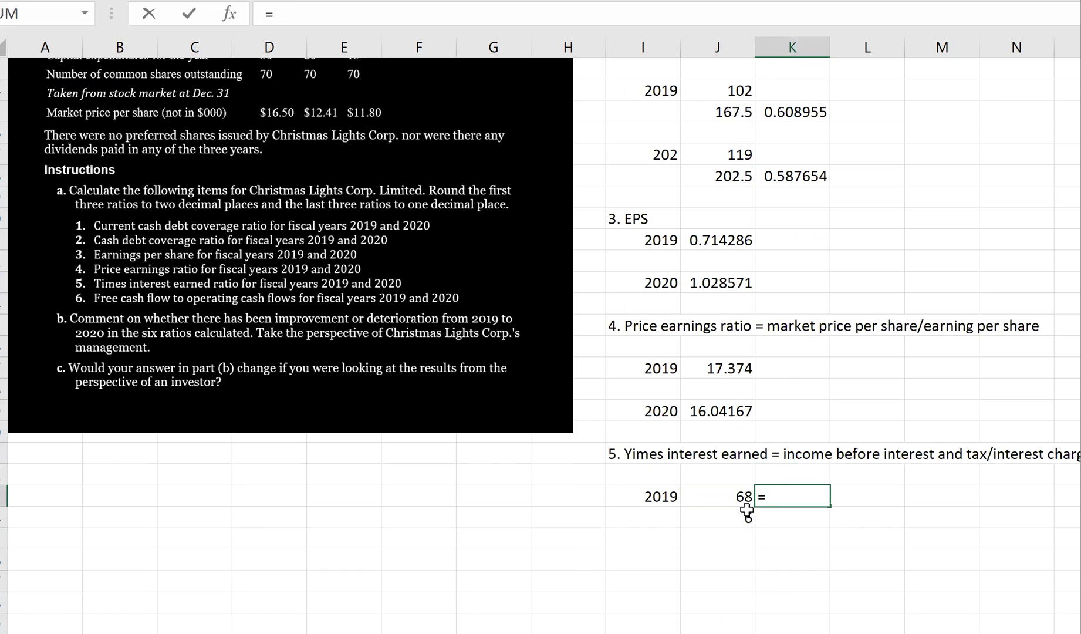
left_click(711, 503)
type("/")
left_click(702, 523)
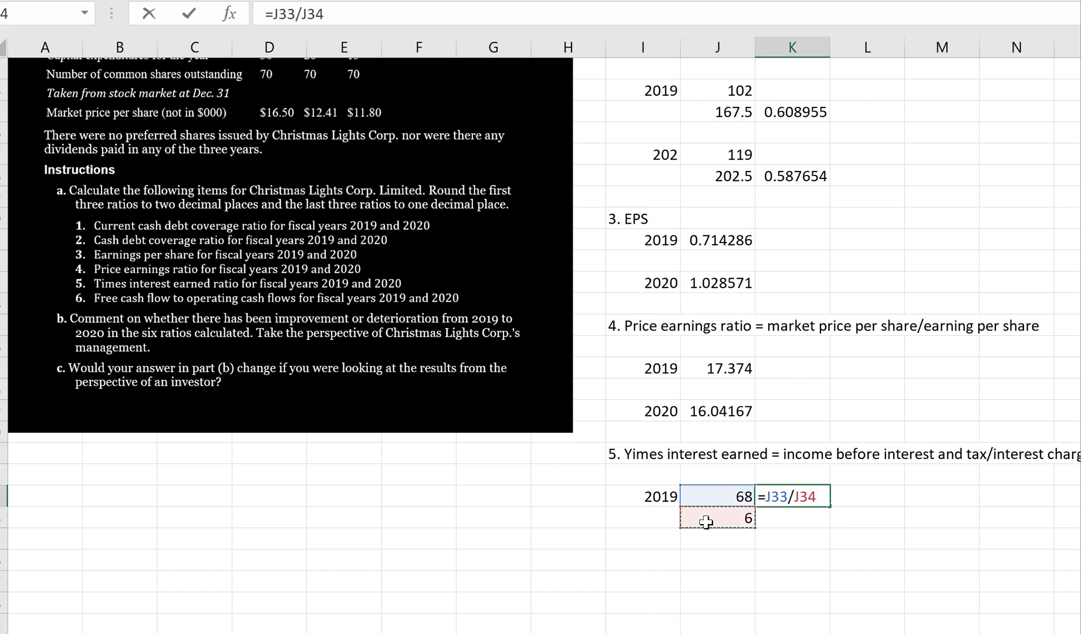
key("Return")
Step: Label the second times interest earned row 2020 in cell I36
key("Down")
key("Down")
key("Left")
key("Left")
type("2020")
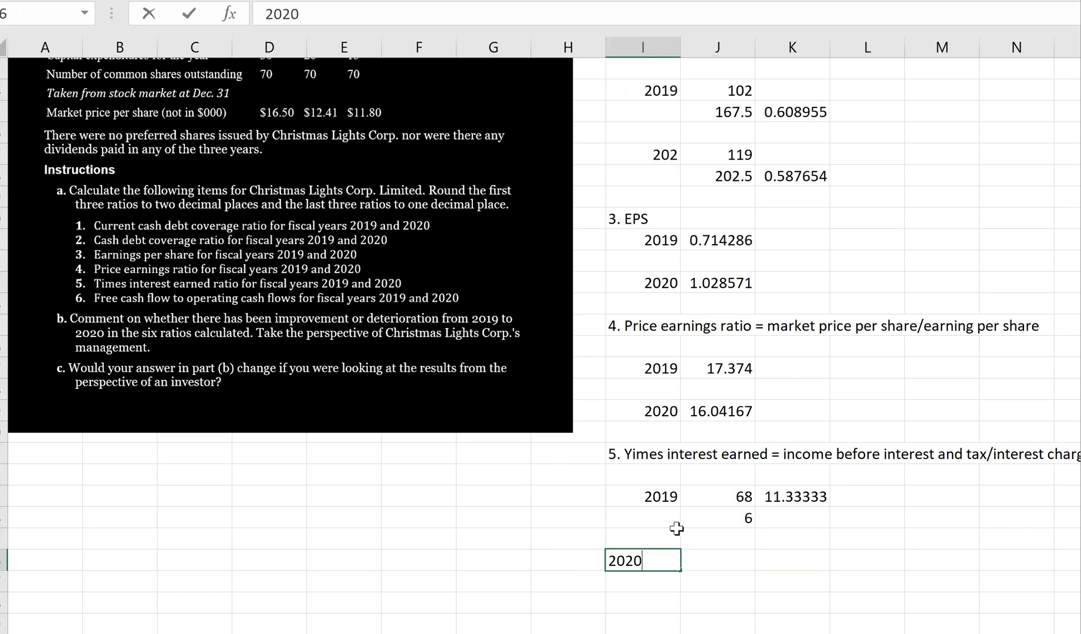
key("Right")
key("Right")
key("Left")
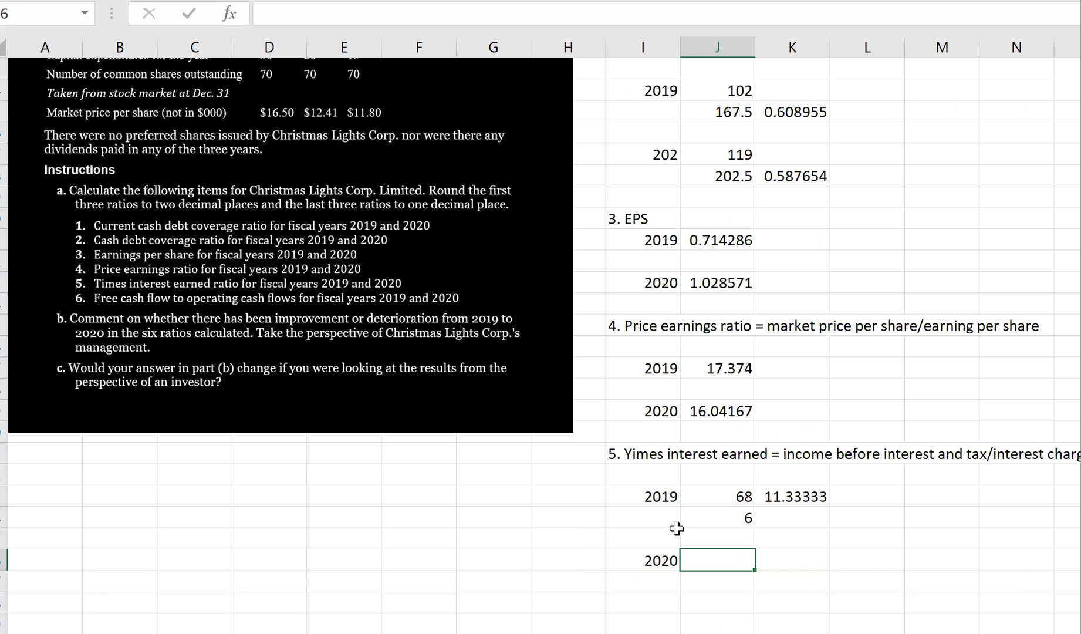
Step: Enter 90+10 in J36 for the 2020 income before interest and tax, and the interest expense of 10 in J37
scroll(419, 221, "up", 3)
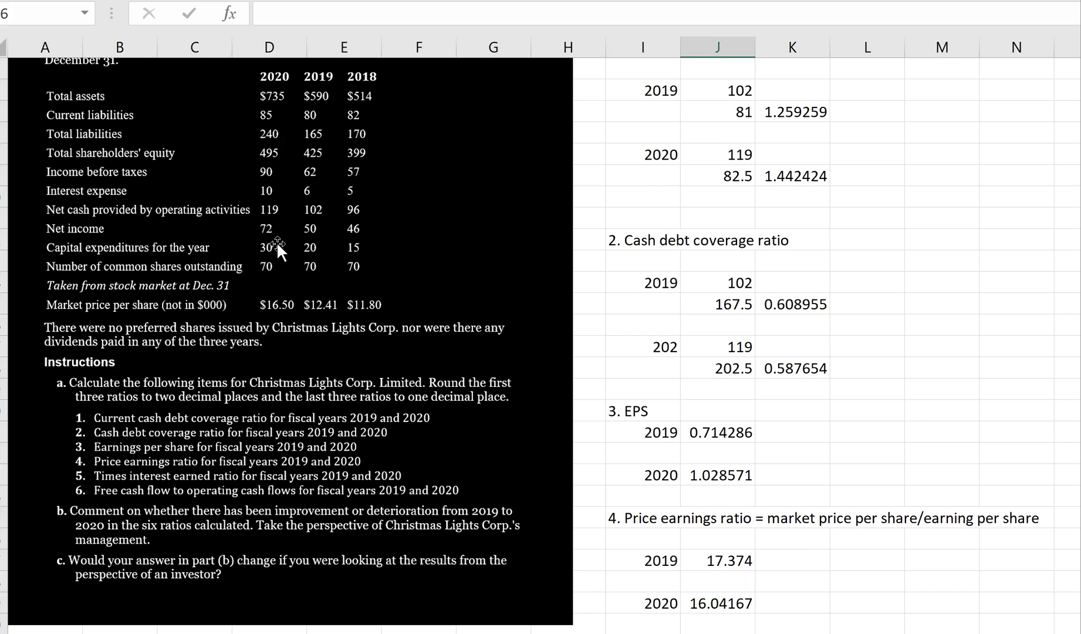
type("90+10")
key("Return")
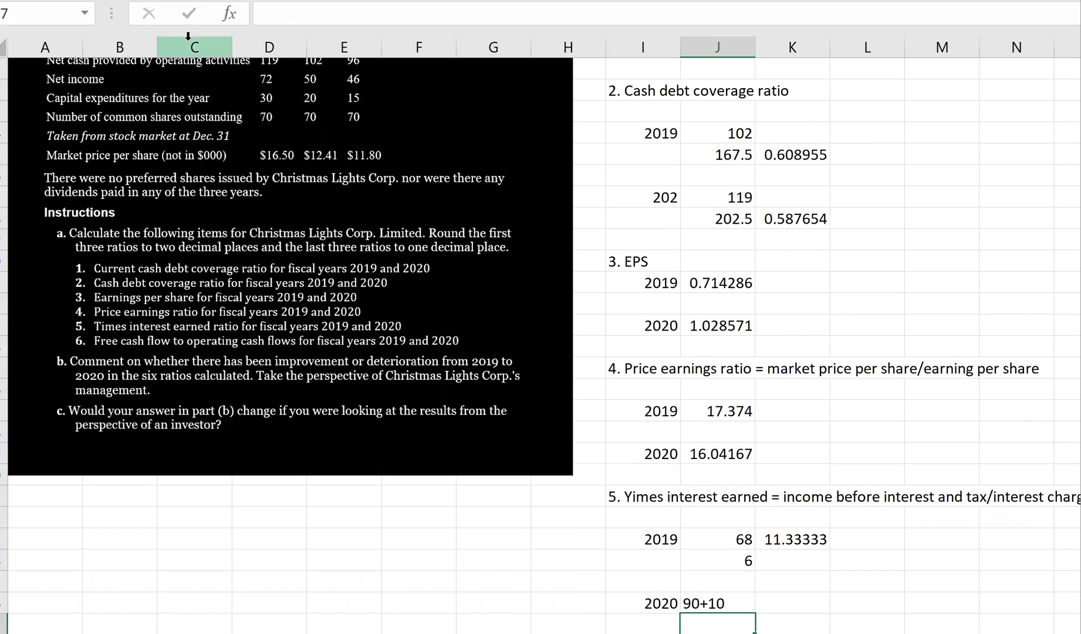
type("10")
key("Tab")
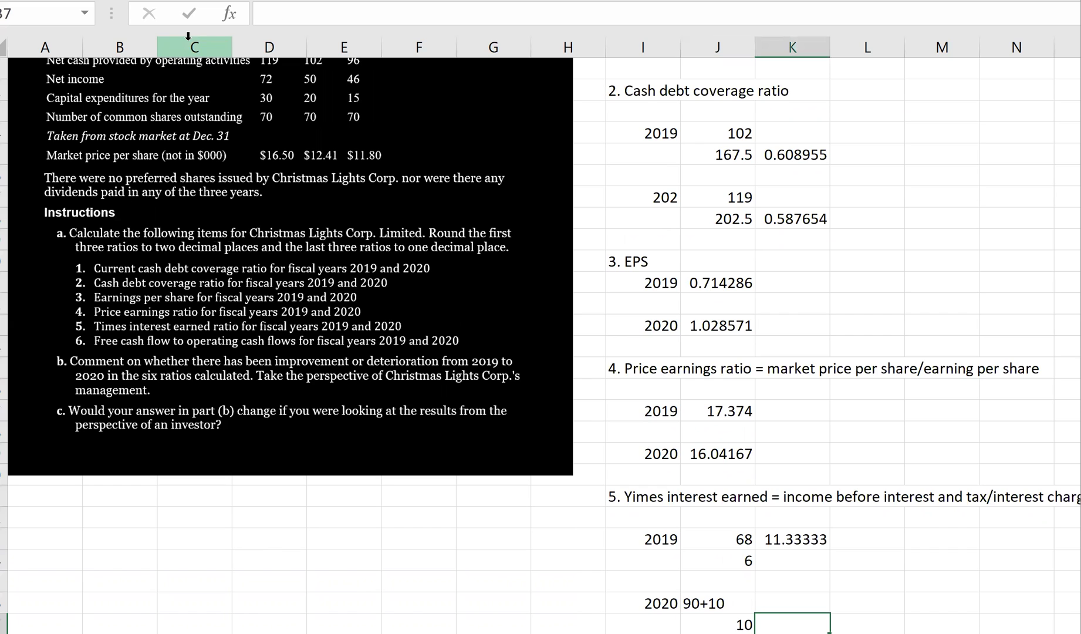
key("Up")
type("=")
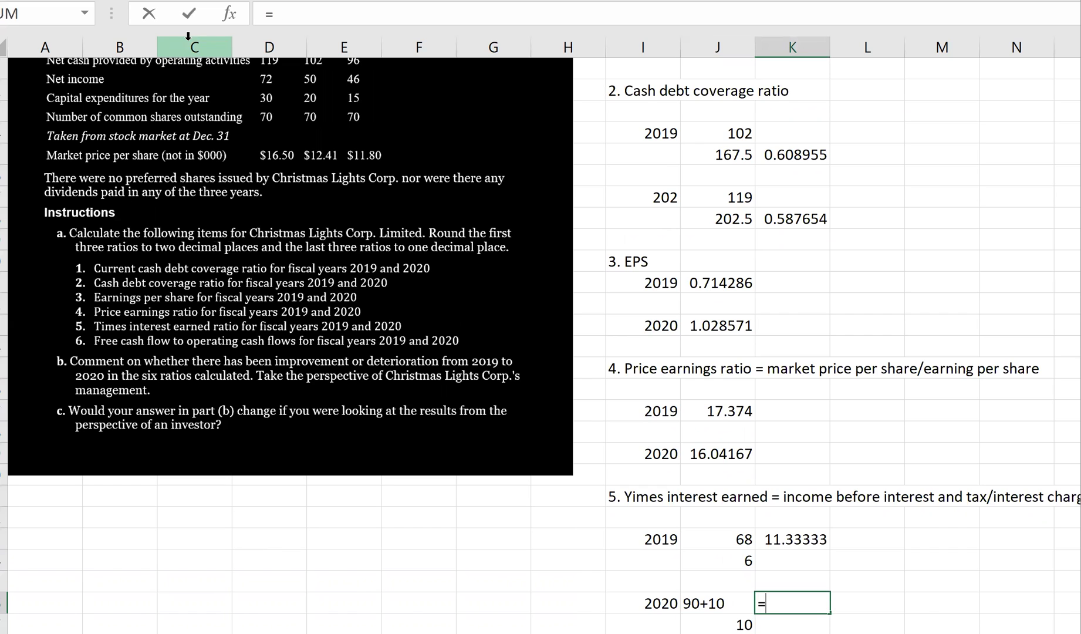
key("Escape")
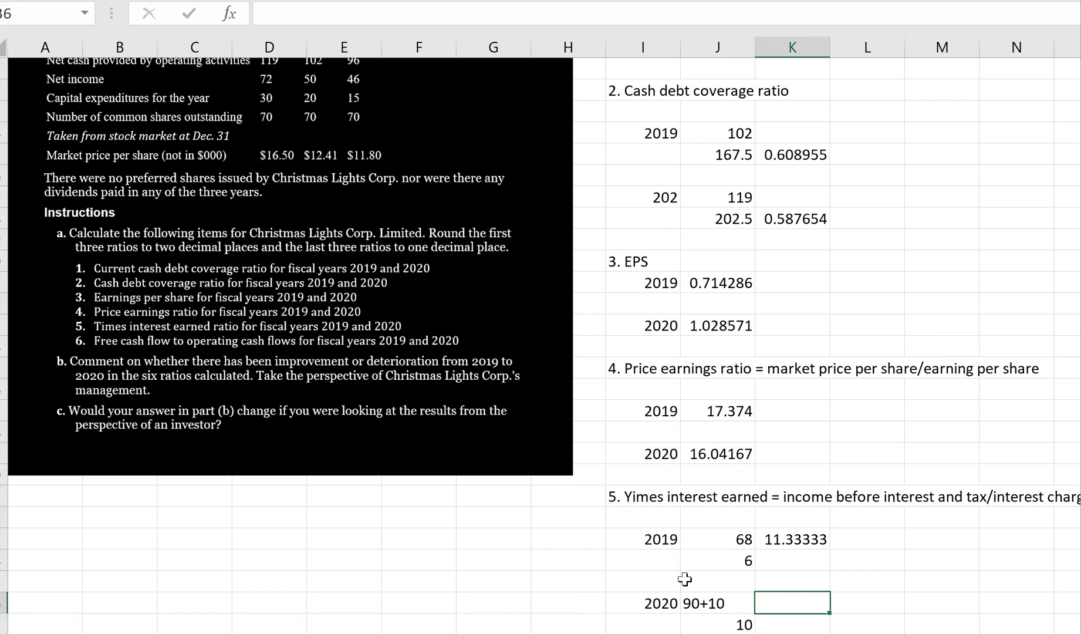
Step: Turn the 90+10 entry in J36 into a formula by adding an equals sign in front
left_click(702, 602)
left_click(254, 18)
type("=")
key("Return")
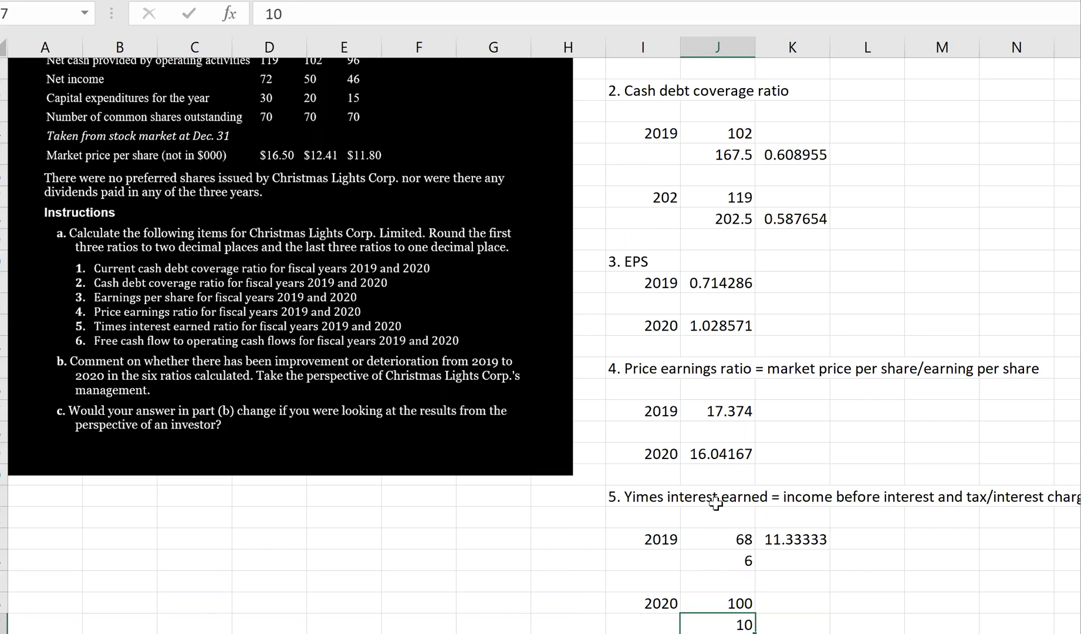
Step: Calculate the 2020 times interest earned ratio in K36 with the formula =J36/J37
left_click(806, 607)
type("=")
left_click(738, 609)
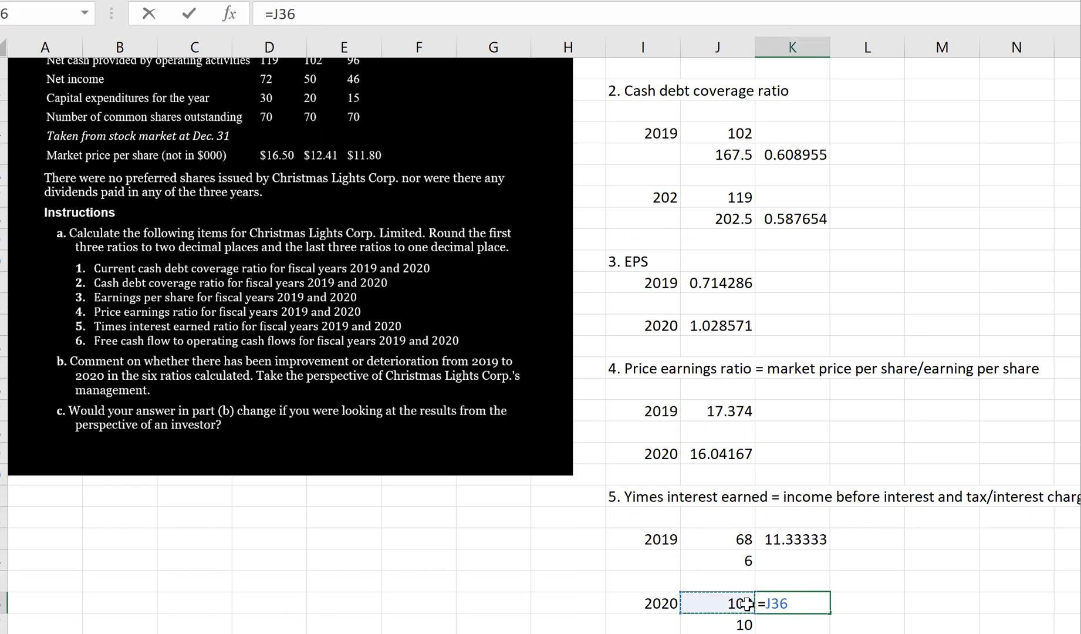
type("/")
left_click(741, 623)
key("Return")
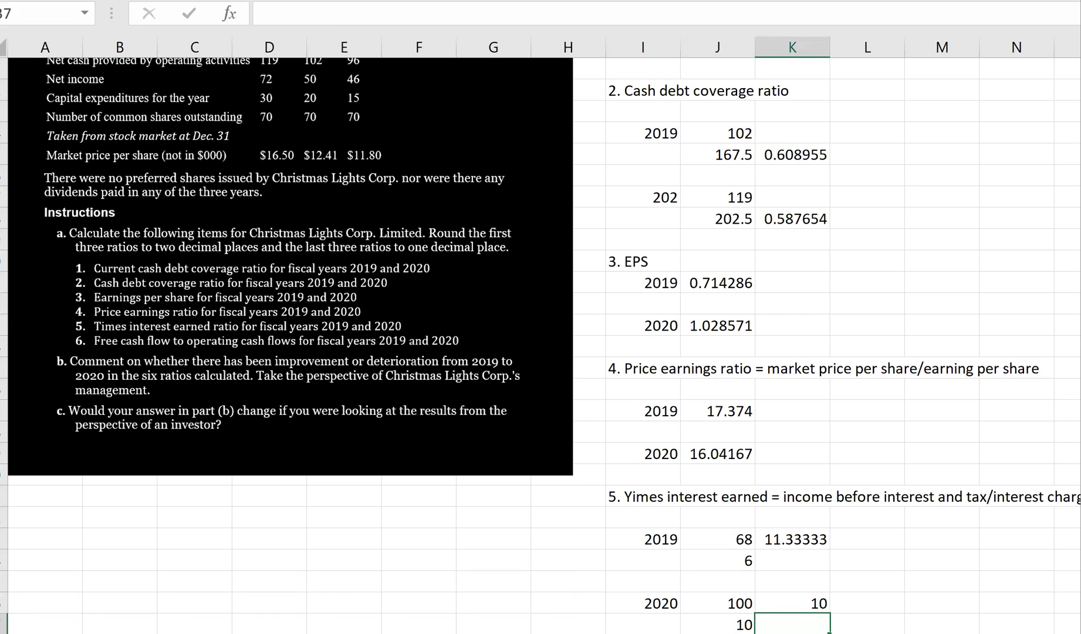
Step: Enter the heading "6. FCF to Operating cash flow = net cash provided by operating at" in cell I39
key("Left")
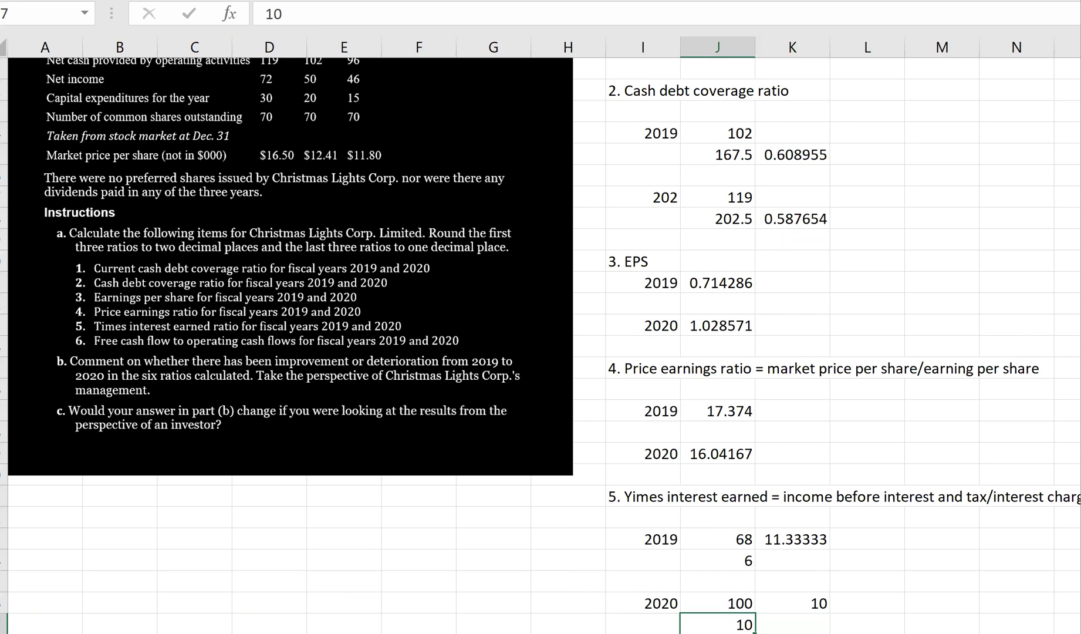
key("Down")
key("Down")
key("Left")
key("Left")
key("Right")
type("6.")
type(" net")
key("BackSpace")
key("BackSpace")
key("BackSpace")
type("FF")
key("BackSpace")
type("CF")
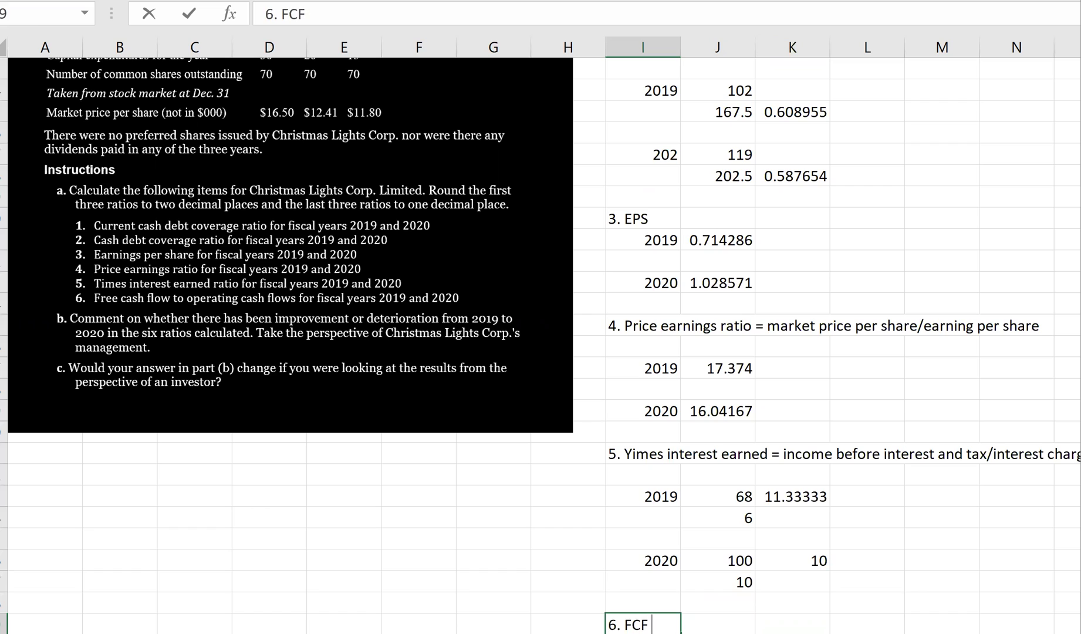
type(" to Oper")
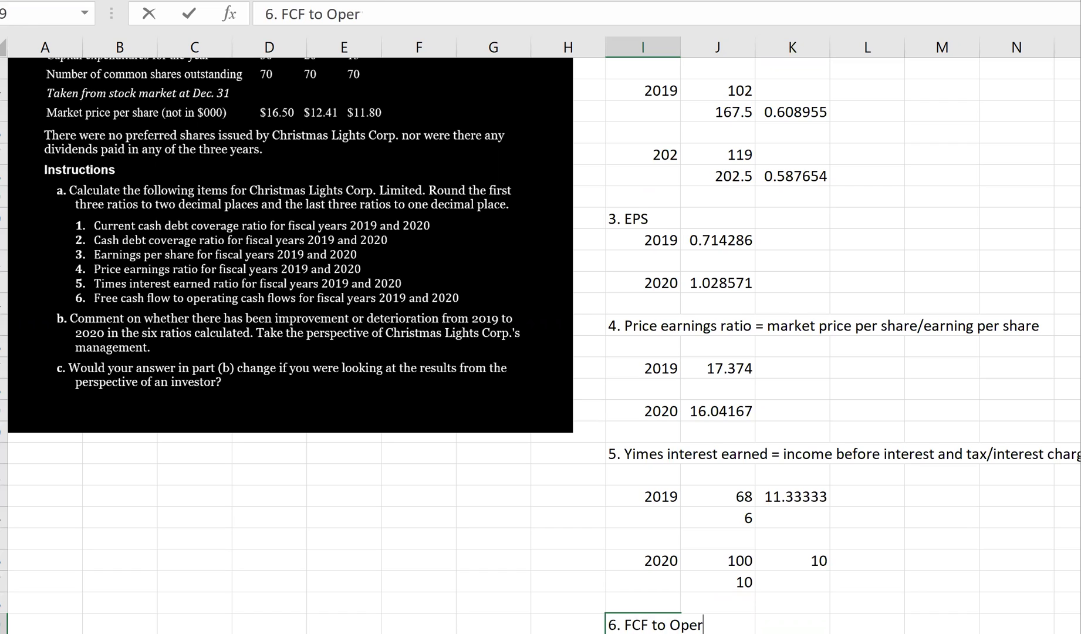
type("ating cash flow - ne")
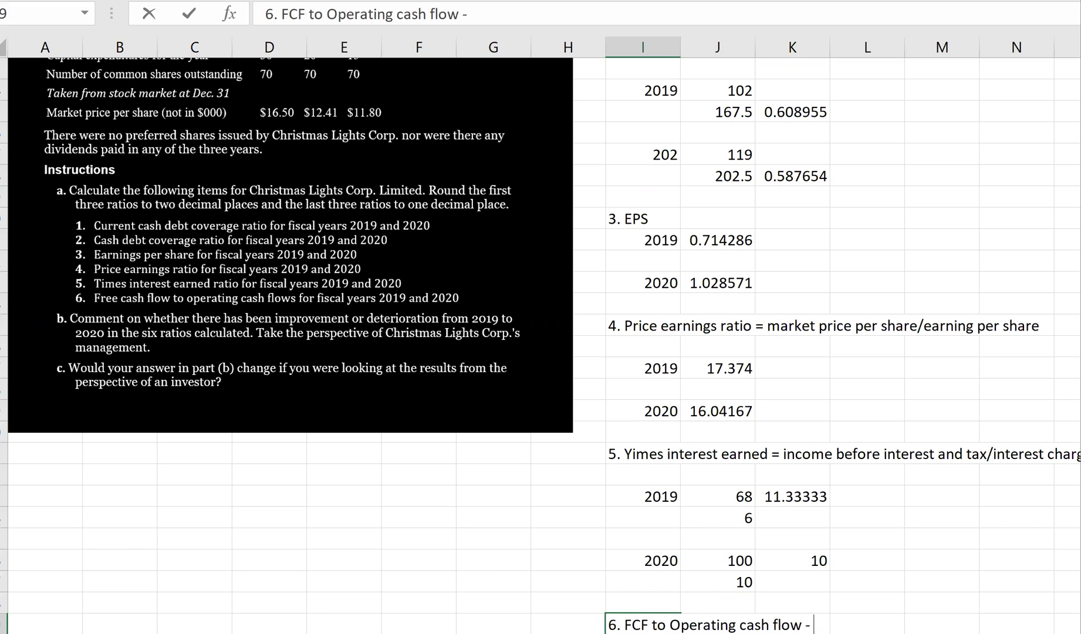
key("BackSpace")
key("BackSpace")
key("BackSpace")
key("BackSpace")
type("= net cash provided")
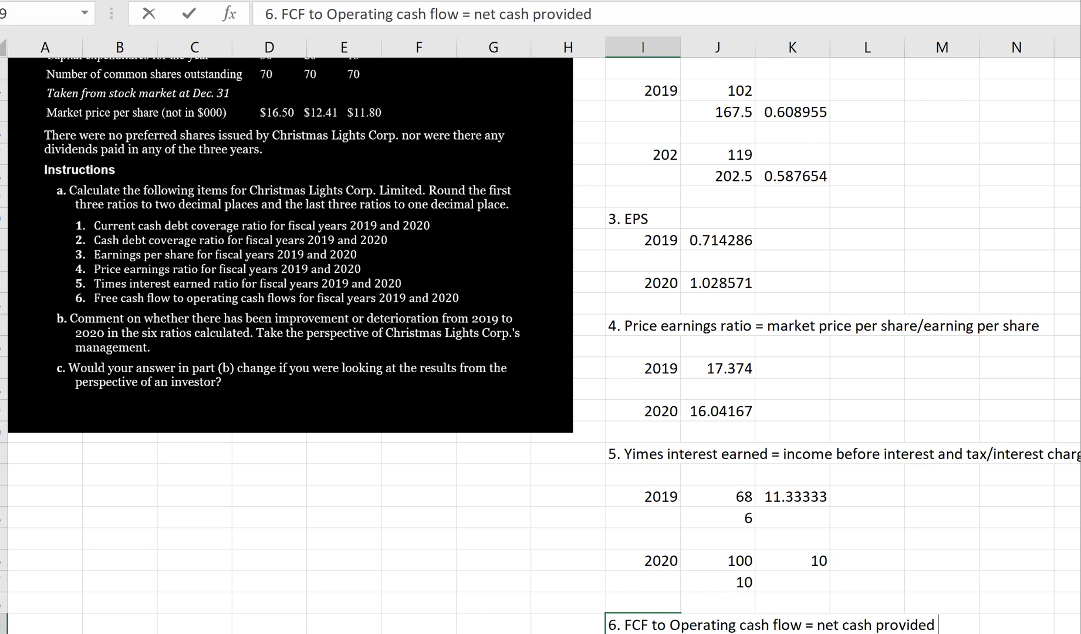
type(" by operatin")
type("a")
key("BackSpace")
type("gac")
key("BackSpace")
key("BackSpace")
key("BackSpace")
key("BackSpace")
key("BackSpace")
type("g")
key("BackSpace")
type("n g")
key("BackSpace")
key("BackSpace")
type("g at")
key("Return")
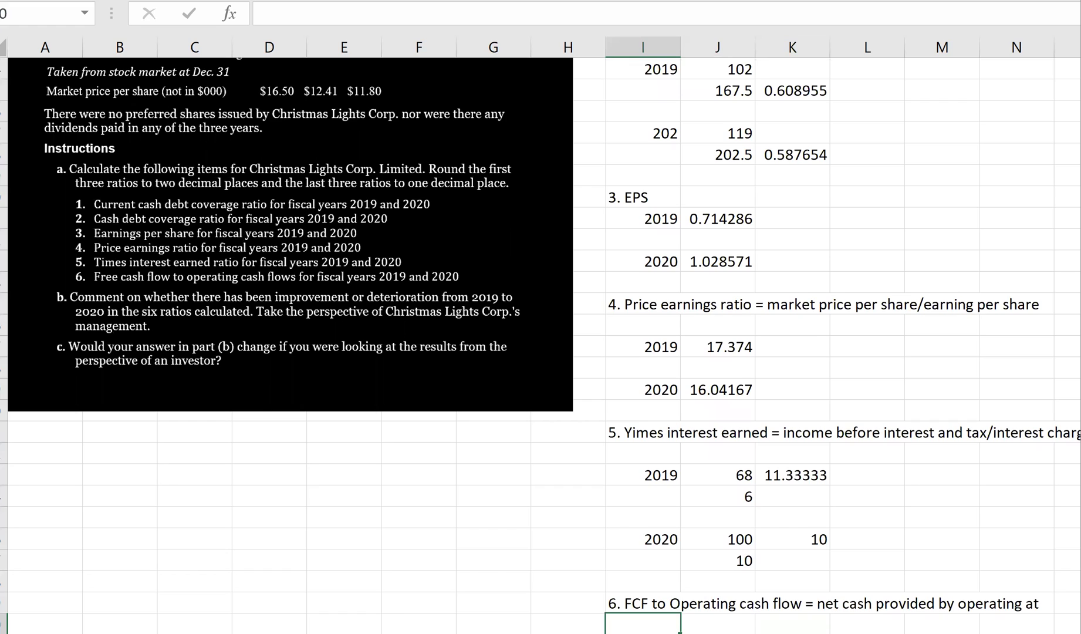
Step: Complete the ratio 6 definition with "less capital expenditures and dividends/cash flow from ops" in J40
left_click(718, 623)
type("less c")
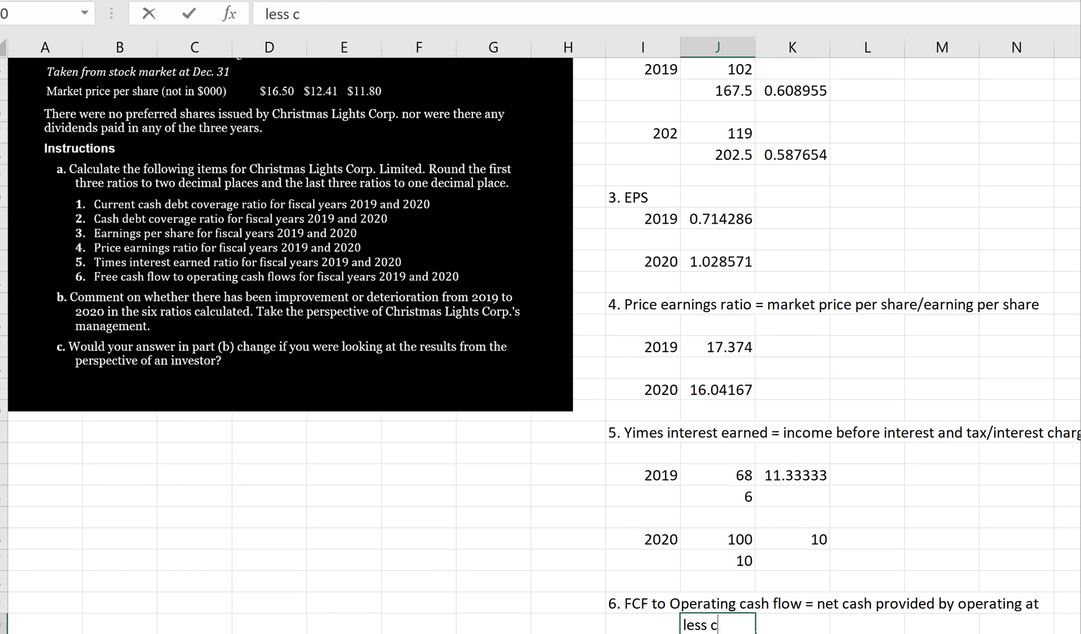
type("apital expen")
key("BackSpace")
type("penditures")
key("BackSpace")
key("BackSpace")
key("BackSpace")
key("BackSpace")
key("BackSpace")
type("tures and ")
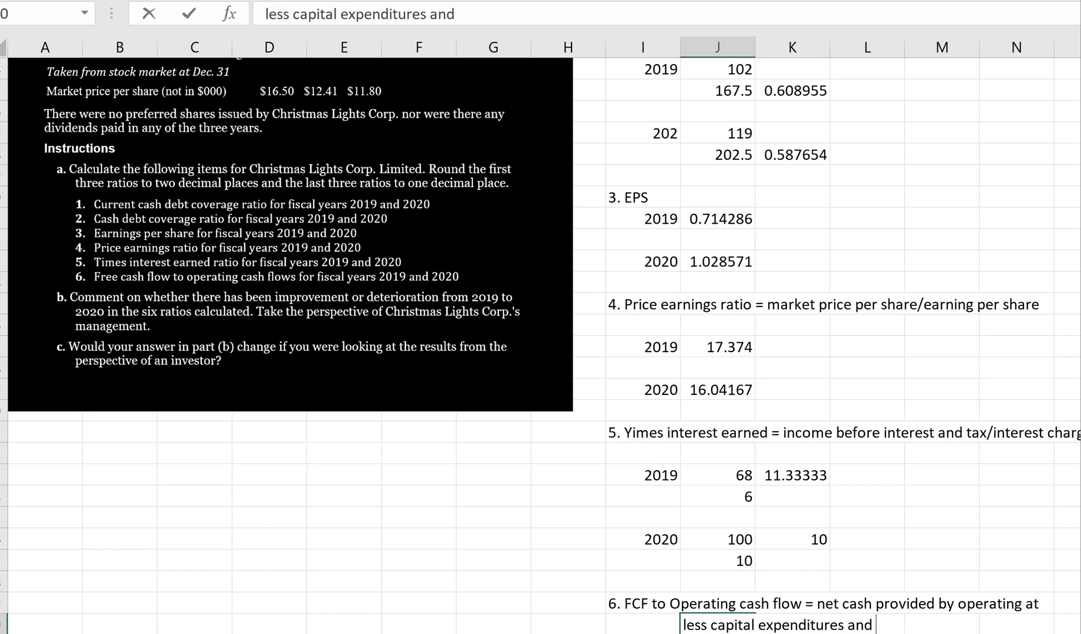
type("divies")
key("BackSpace")
key("BackSpace")
type("dividends/")
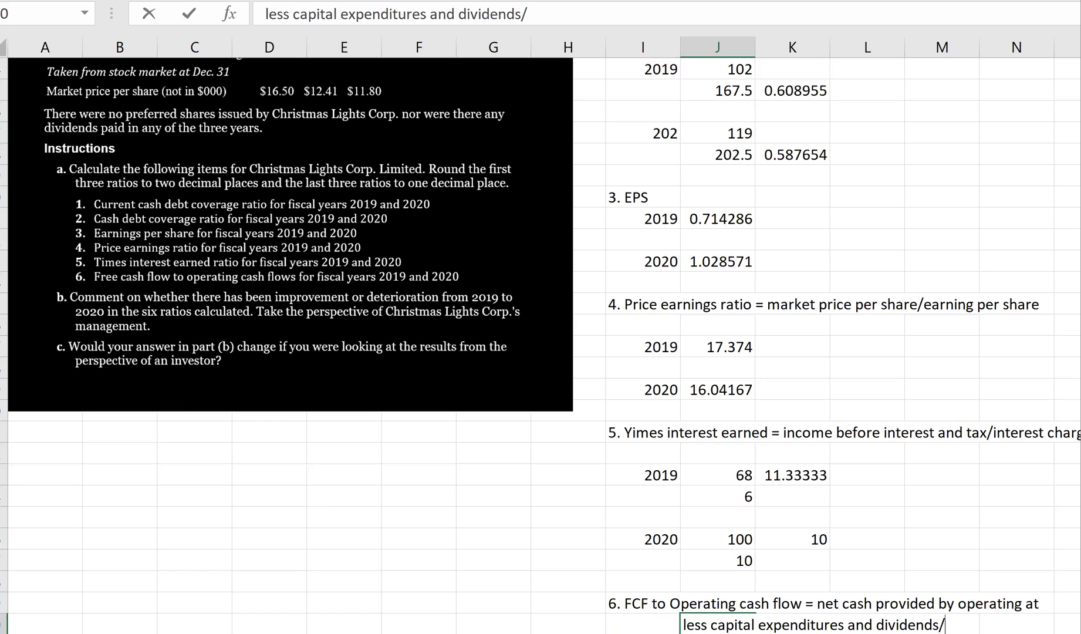
type("cash flow from ops")
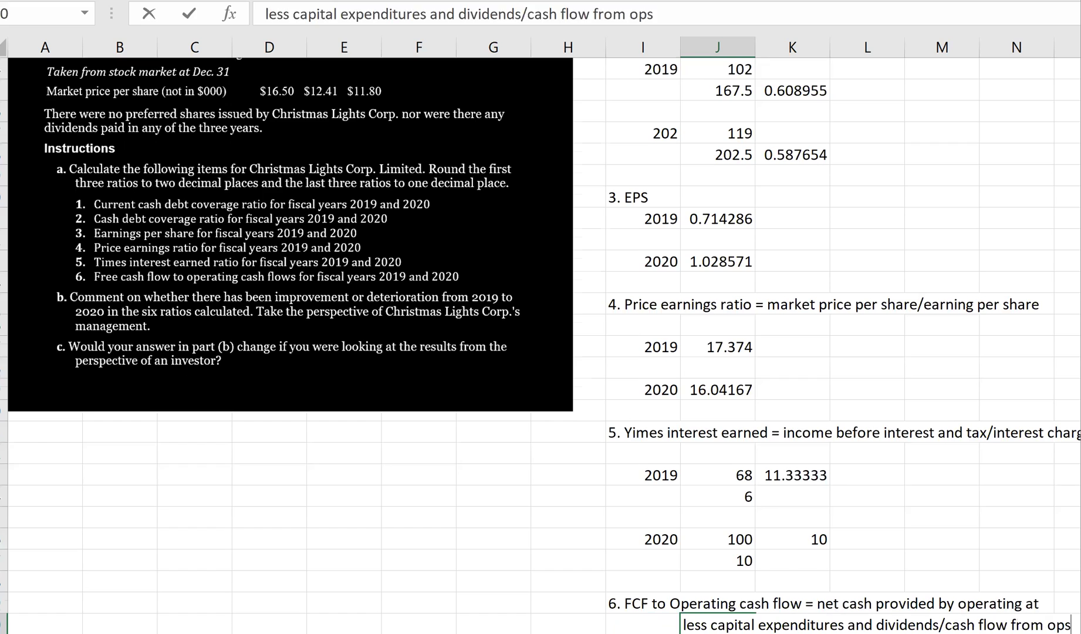
key("Return")
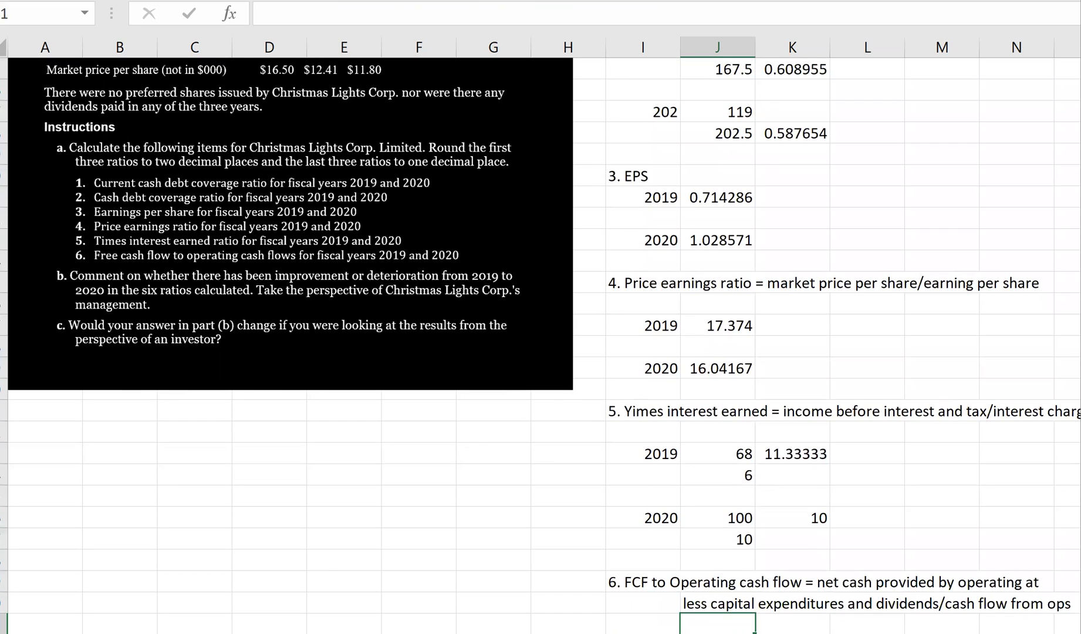
Step: Enter the year label 2019 in cell I42 under the free cash flow ratio definition
left_click(710, 607)
scroll(699, 607, "down", 2)
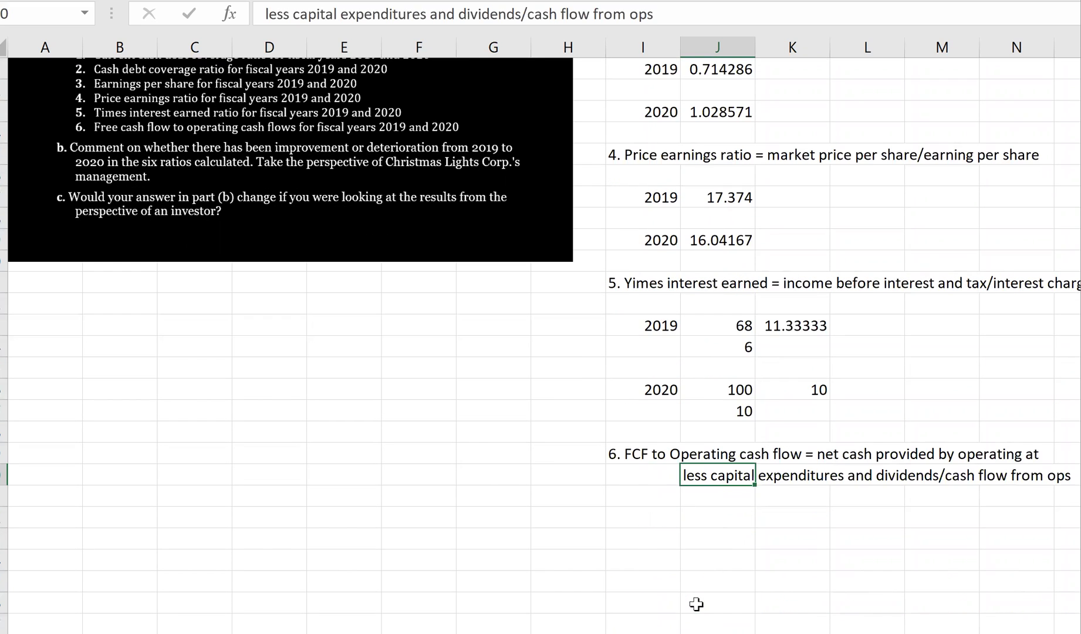
left_click(613, 515)
type("2019 -")
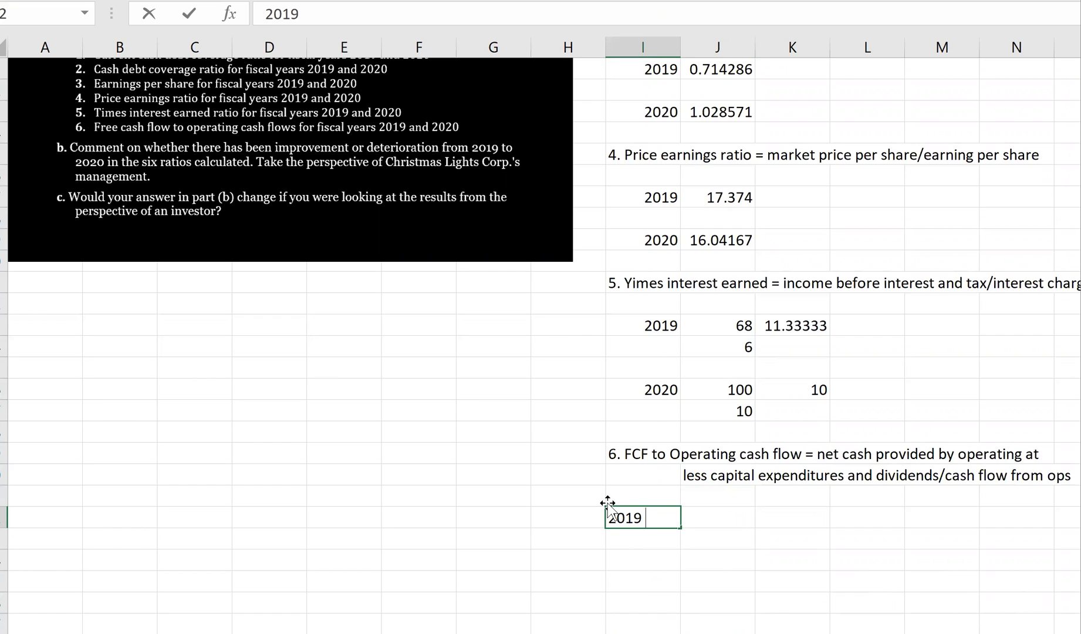
key("Tab")
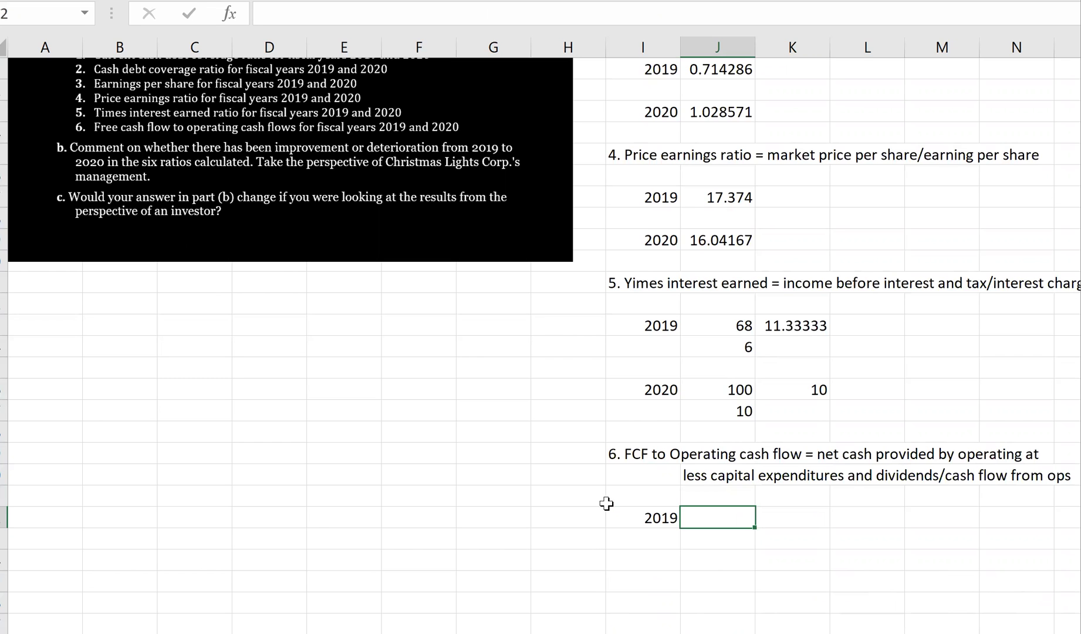
Step: Using the problem's 2019 operating cash flow and capital expenditures, enter =(102+20)/102 in J42
scroll(241, 281, "up", 1)
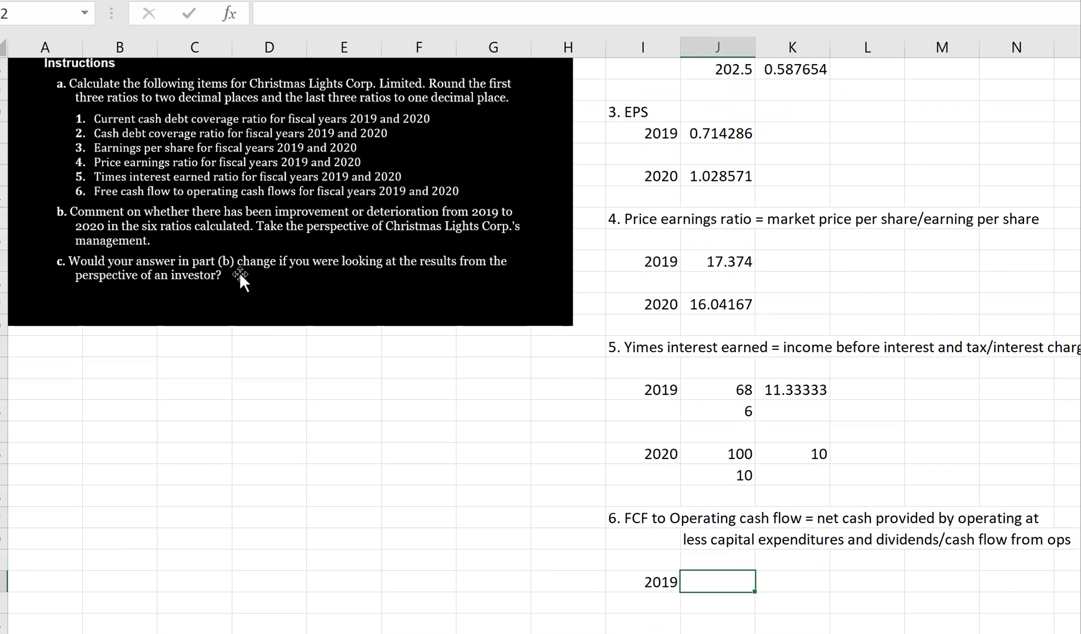
scroll(239, 272, "up", 1)
scroll(238, 279, "up", 5)
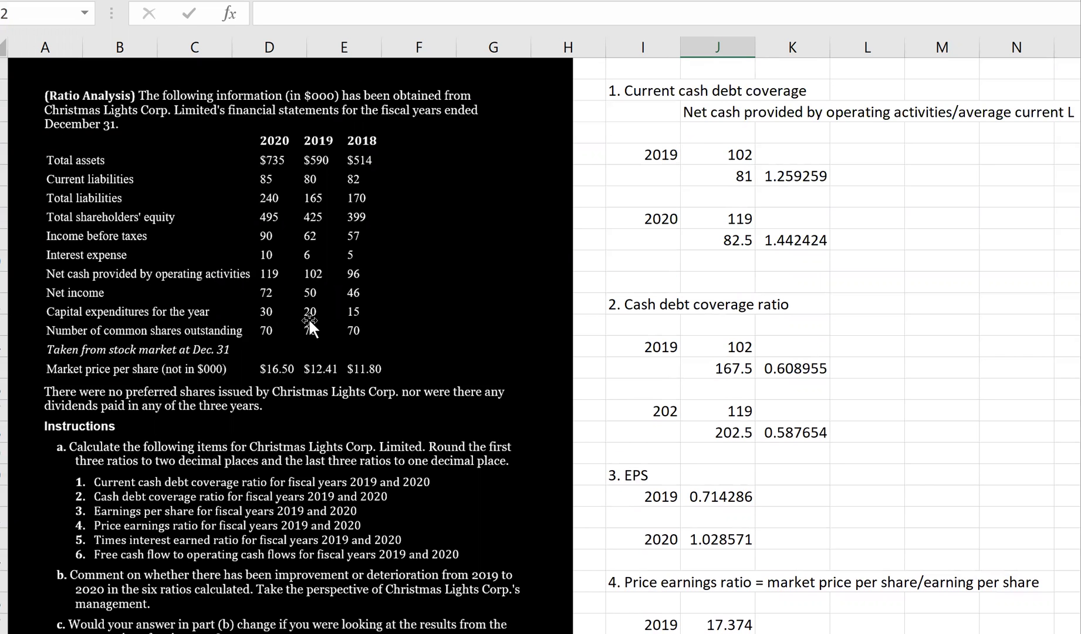
scroll(725, 433, "down", 2)
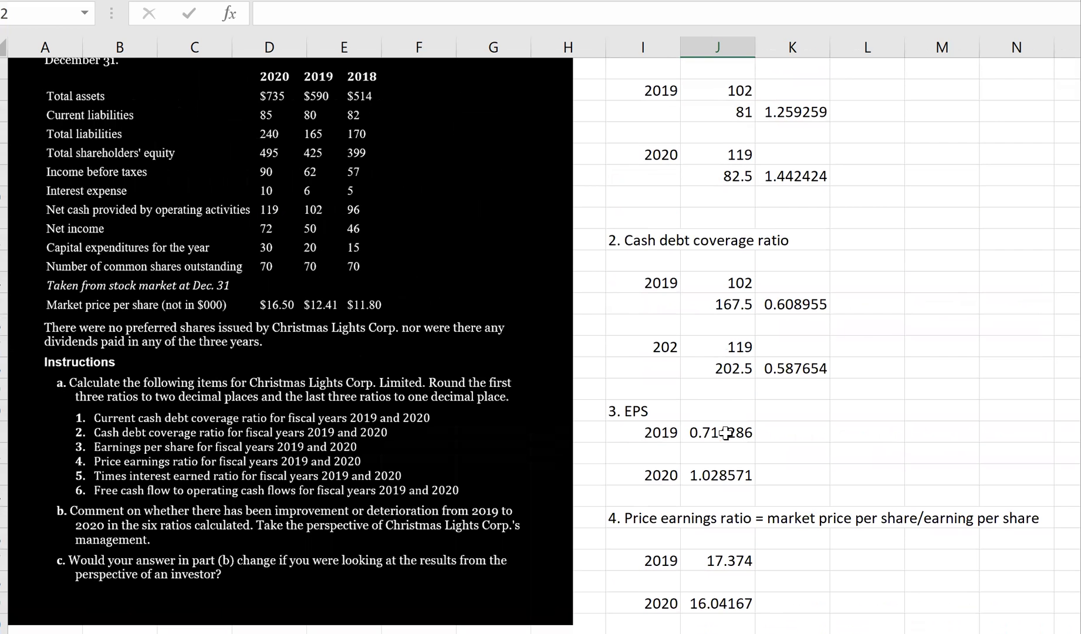
scroll(763, 546, "down", 8)
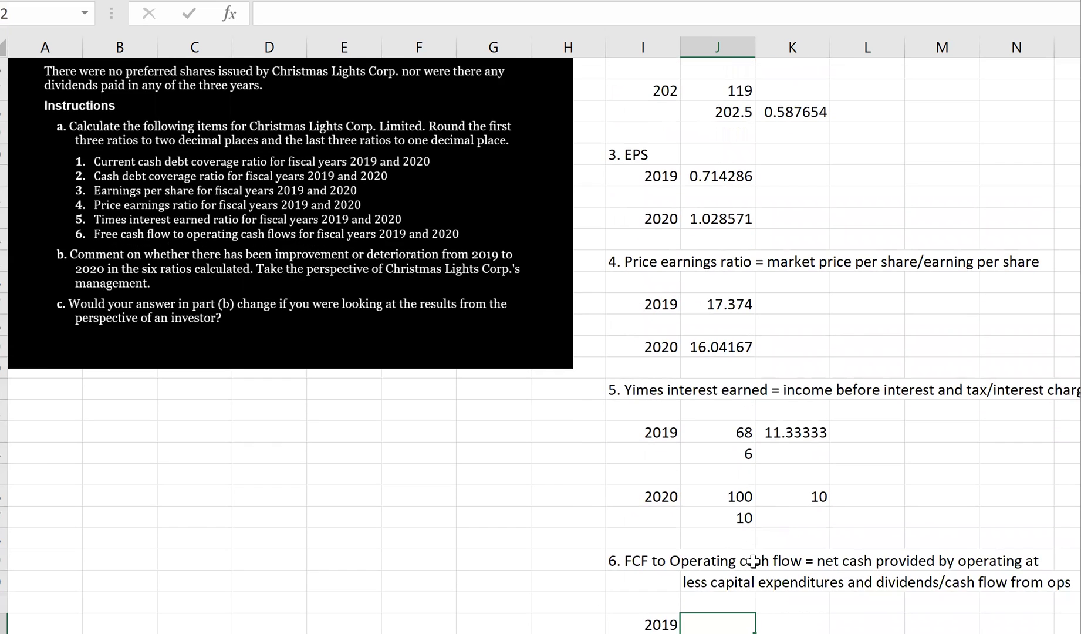
type("=192")
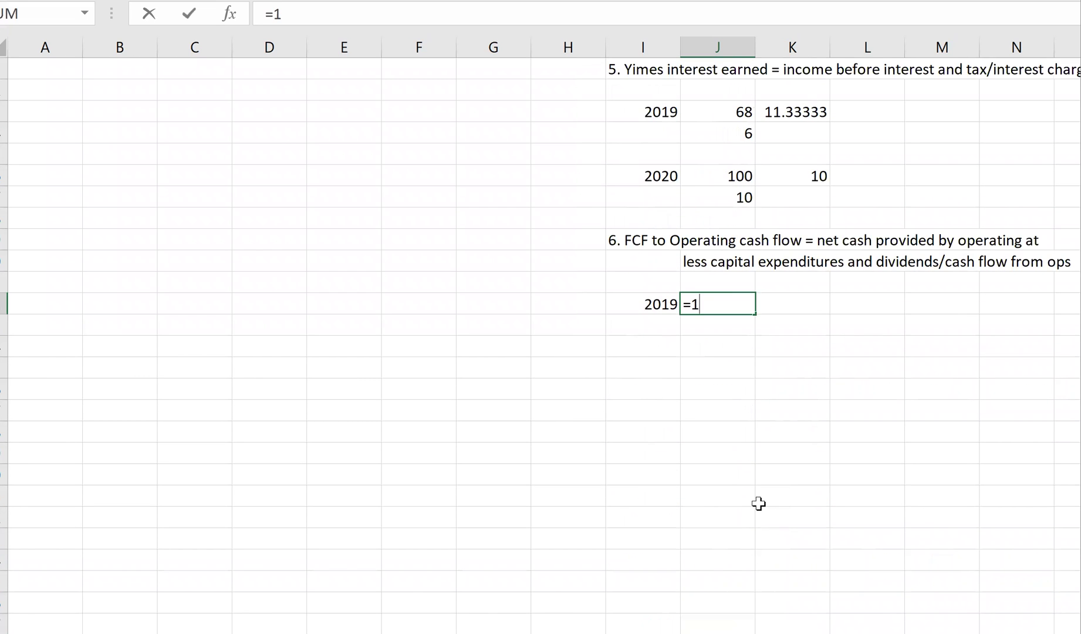
key("BackSpace")
key("BackSpace")
key("BackSpace")
type("(102+20)/102")
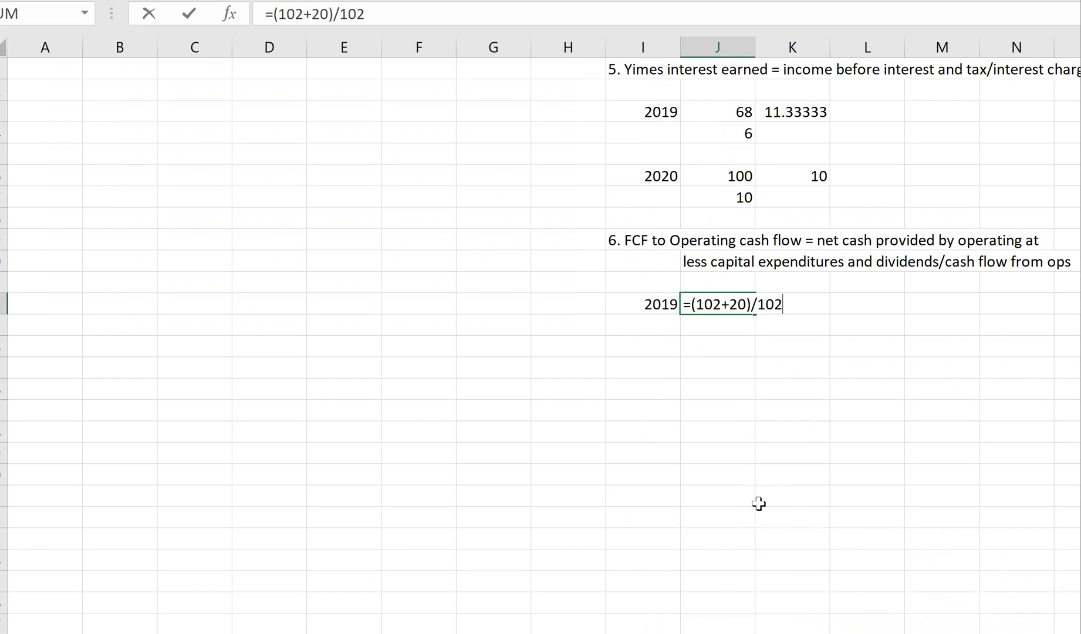
key("Return")
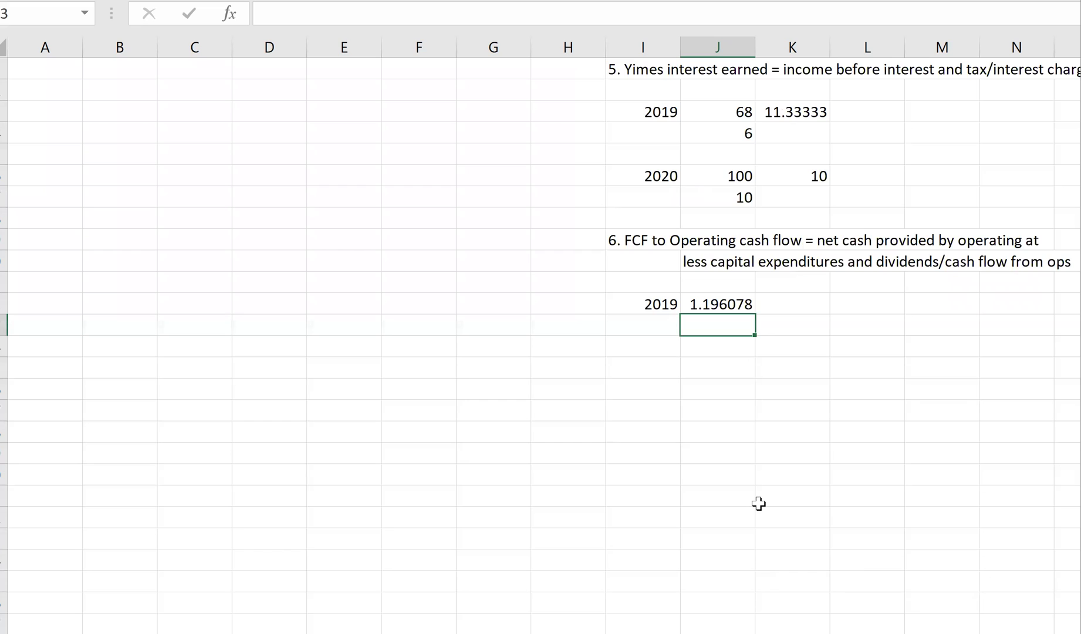
Step: Format the 2019 ratio in J42 as a percentage
left_click(733, 305)
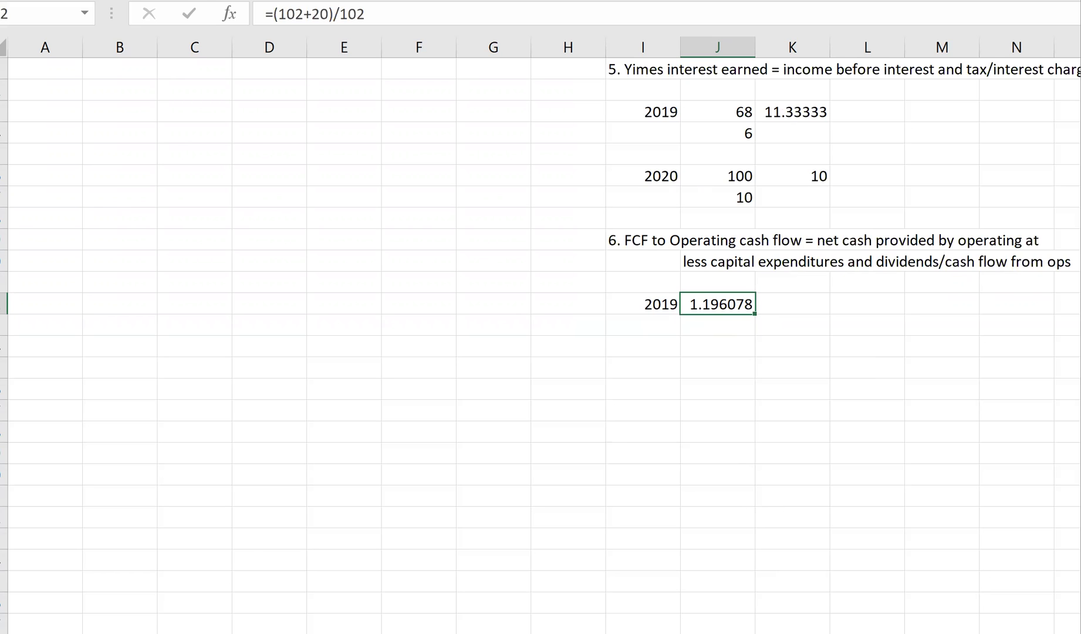
left_click(528, 3)
left_click(570, 39)
Step: Remove the division sign from the J42 formula and accept the suggested correction =(102+20)*102
double_click(733, 301)
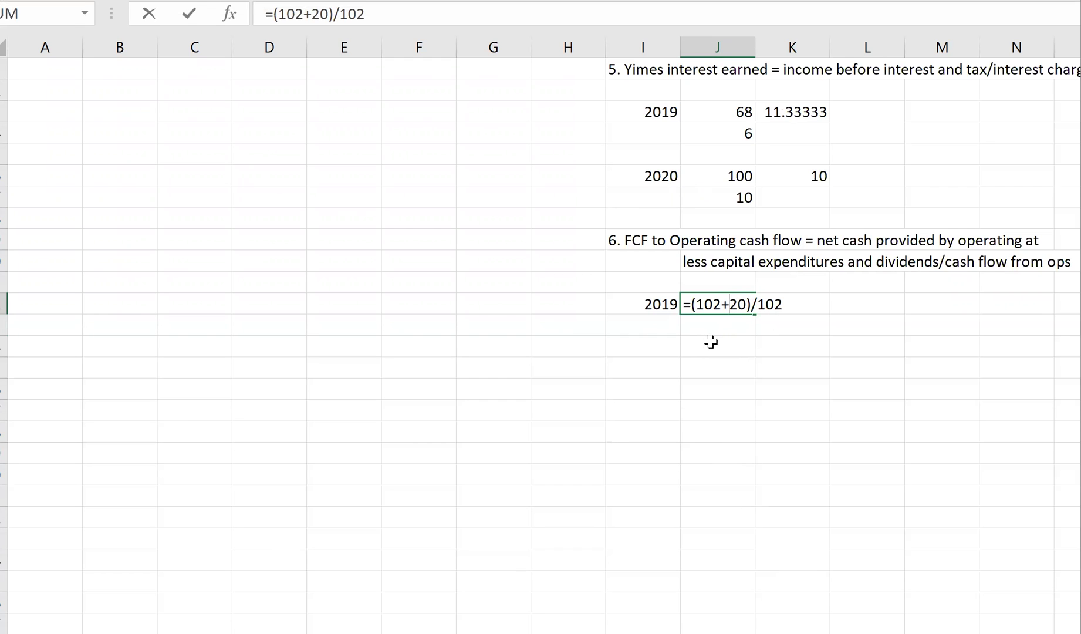
key("Right")
key("Right")
key("Right")
key("Delete")
key("Return")
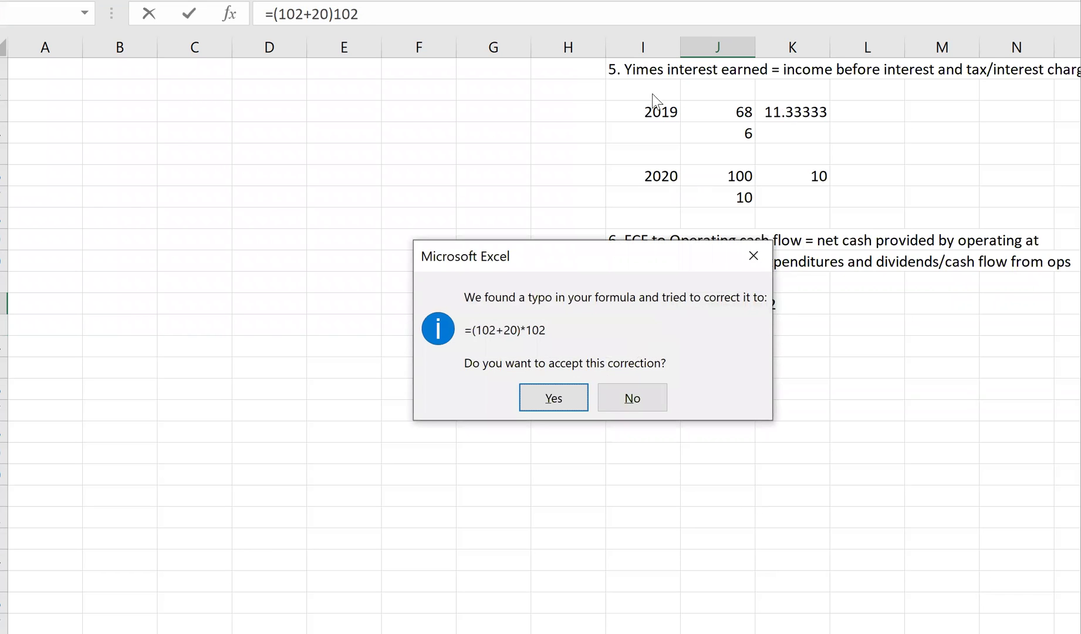
left_click(562, 410)
Step: Try to trim the multiplication by 102 off the J42 formula and retype the entry
left_click(732, 301)
left_click(412, 17)
key("BackSpace")
key("BackSpace")
key("BackSpace")
key("BackSpace")
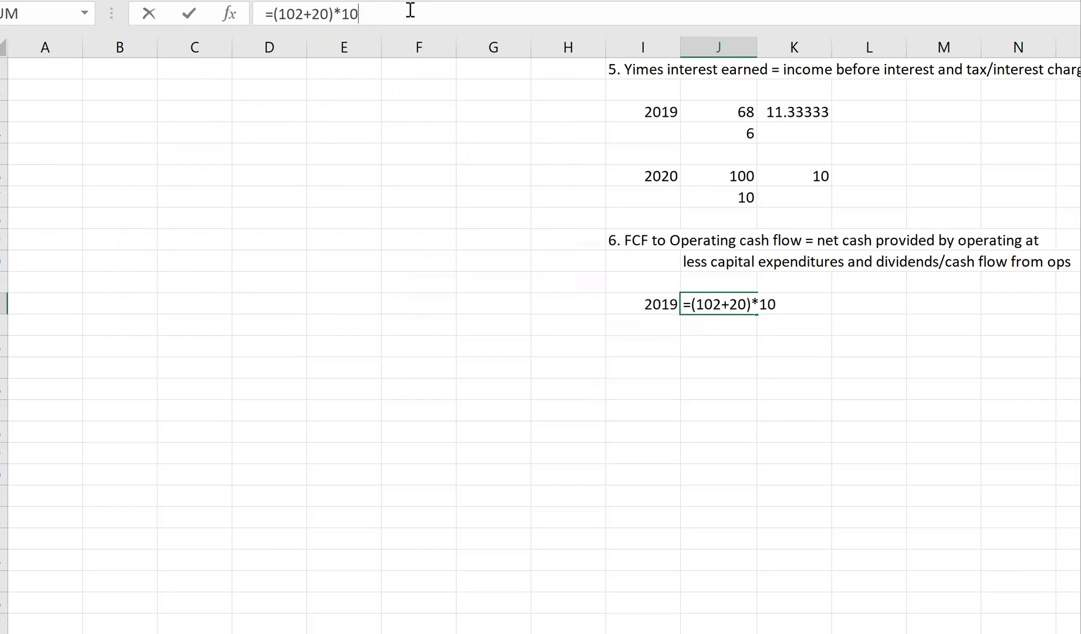
key("Return")
key("Up")
type("102")
key("BackSpace")
key("BackSpace")
key("BackSpace")
key("Right")
key("Right")
key("Up")
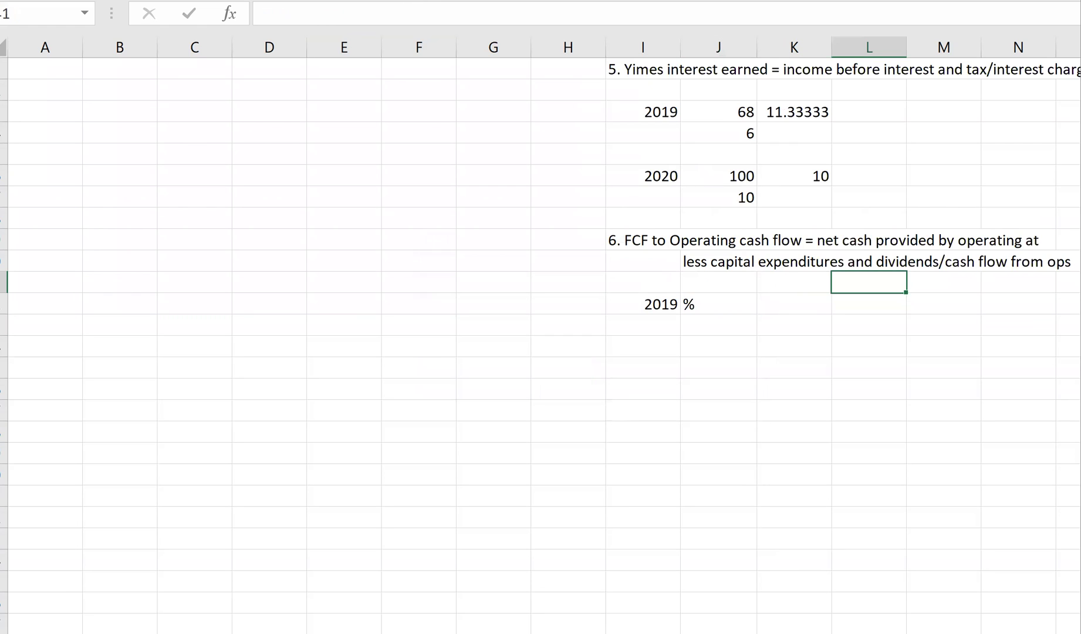
Step: Copy J36 over J42 to replace its percentage format, and enter =102+20 there
left_click(753, 182)
key("ctrl+c")
left_click(713, 304)
key("ctrl+v")
type("102")
key("BackSpace")
key("BackSpace")
key("BackSpace")
type("-1")
key("BackSpace")
type("10")
key("BackSpace")
key("BackSpace")
key("BackSpace")
type("-")
key("BackSpace")
type("=102+20")
key("Return")
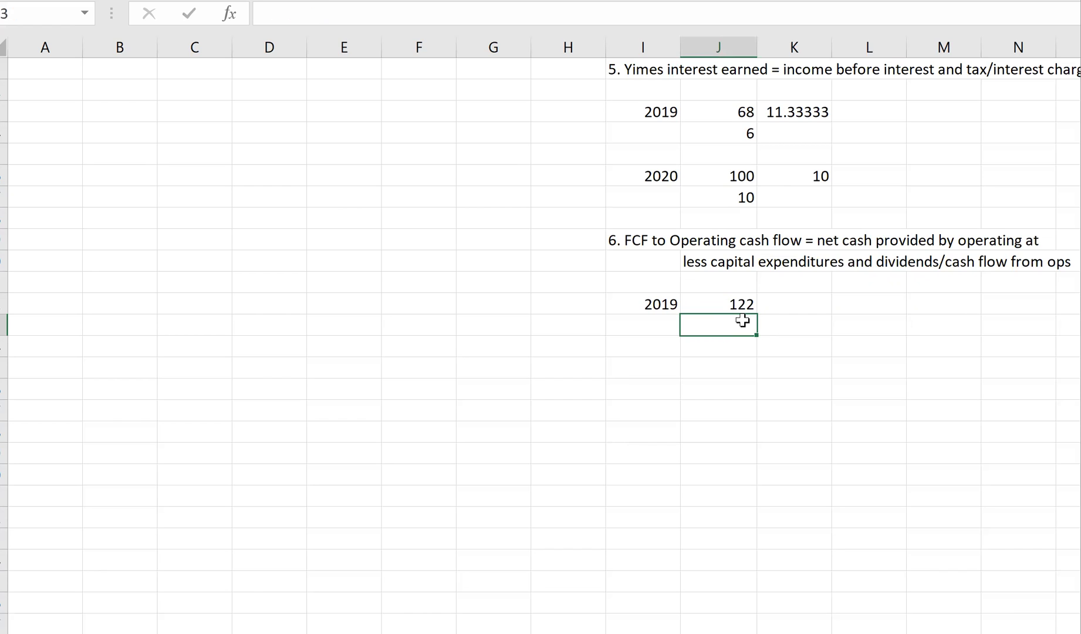
Step: Enter the 2019 operating cash flow of 102 in J43 and calculate the ratio in K43 with =J42/J43
type("102")
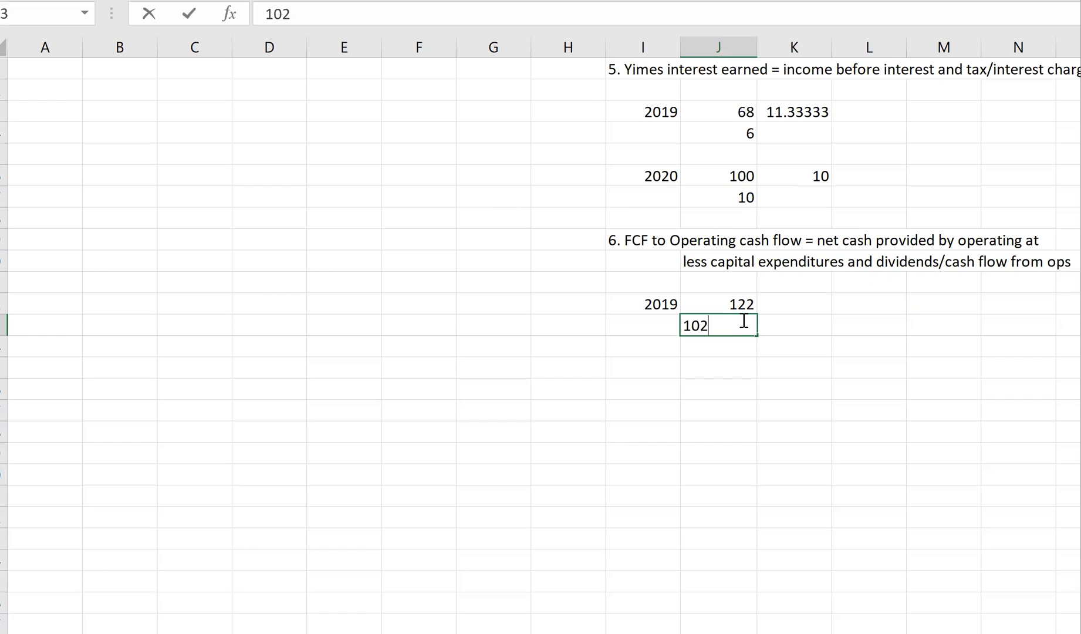
key("Tab")
type("=")
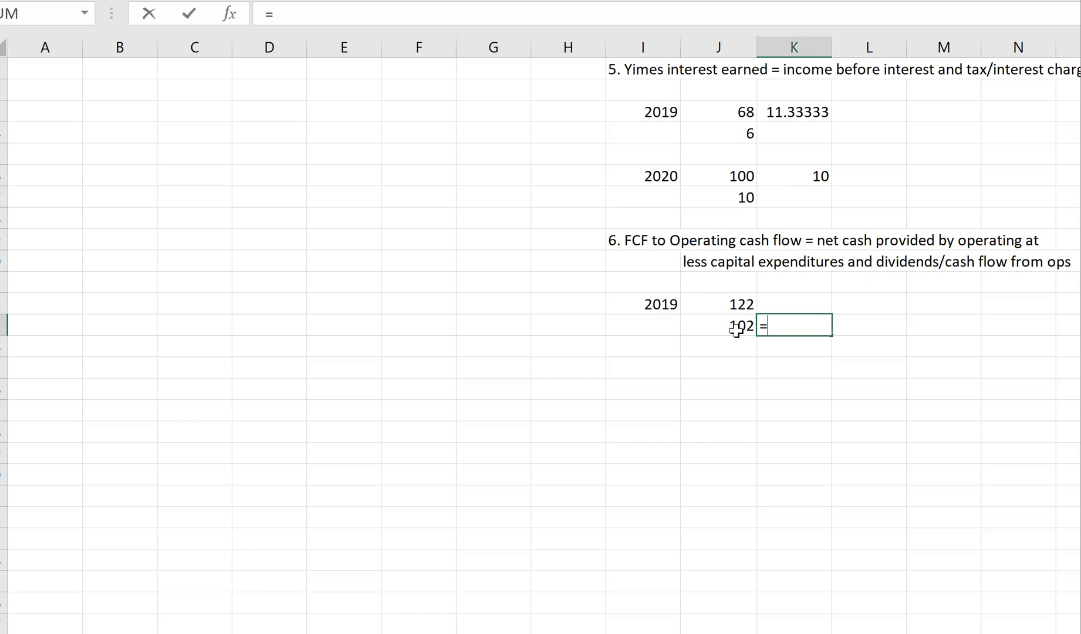
left_click(710, 301)
type("/")
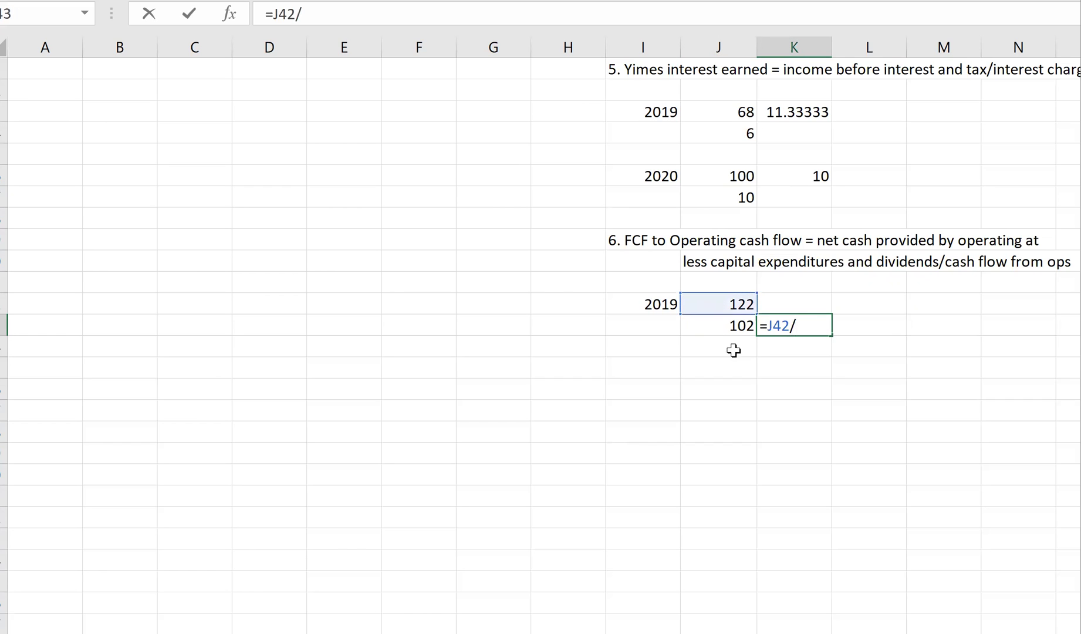
left_click(707, 326)
key("Return")
Step: Format the 2019 free cash flow ratio in K43 as a percentage
left_click(789, 327)
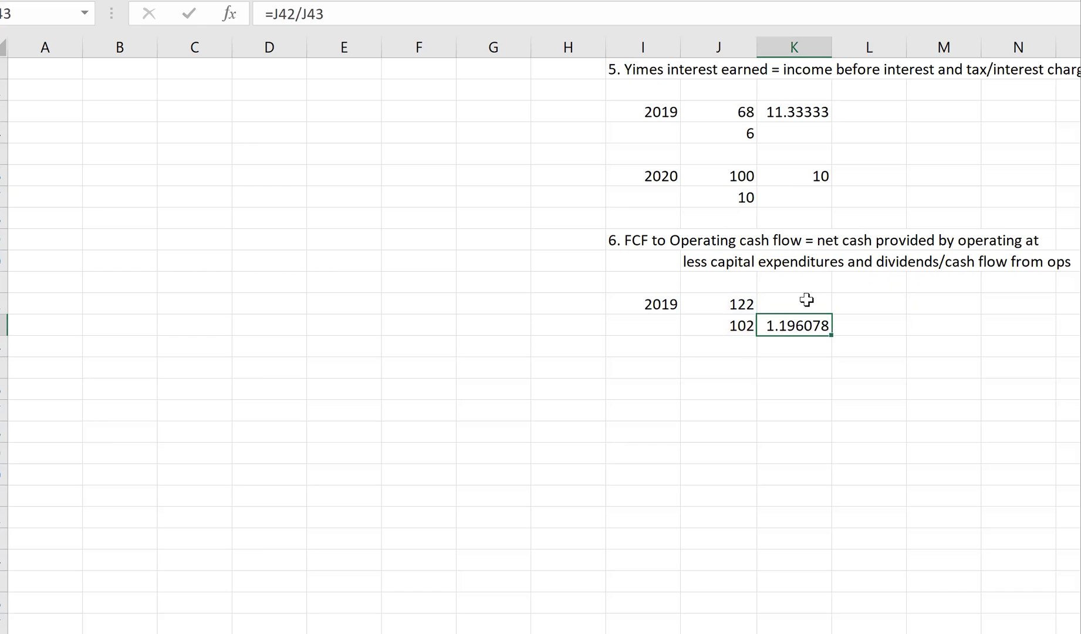
left_click(527, 1)
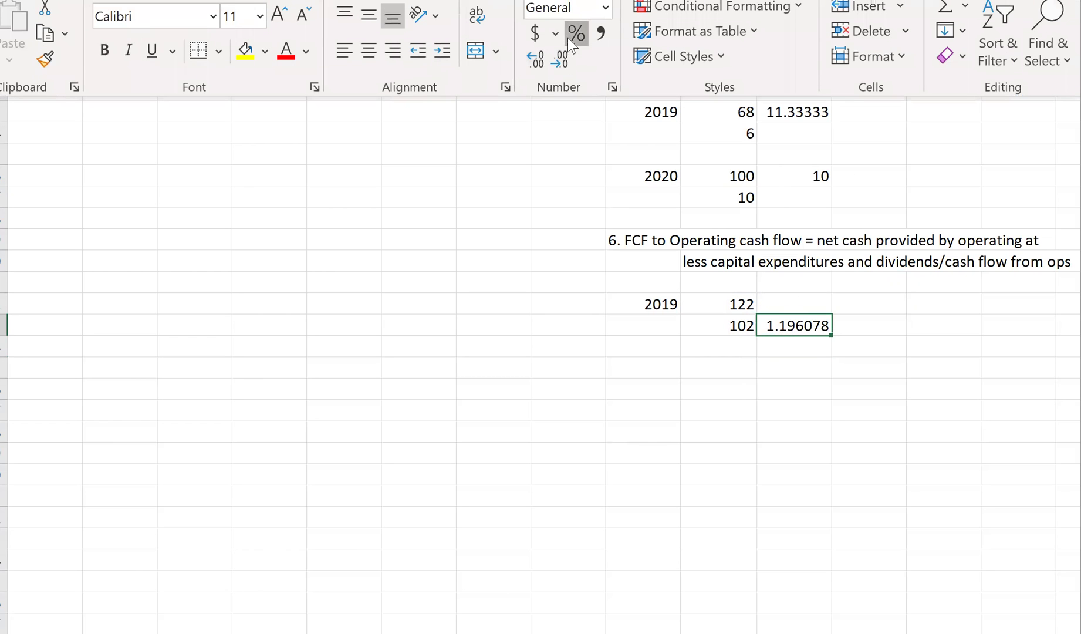
left_click(572, 37)
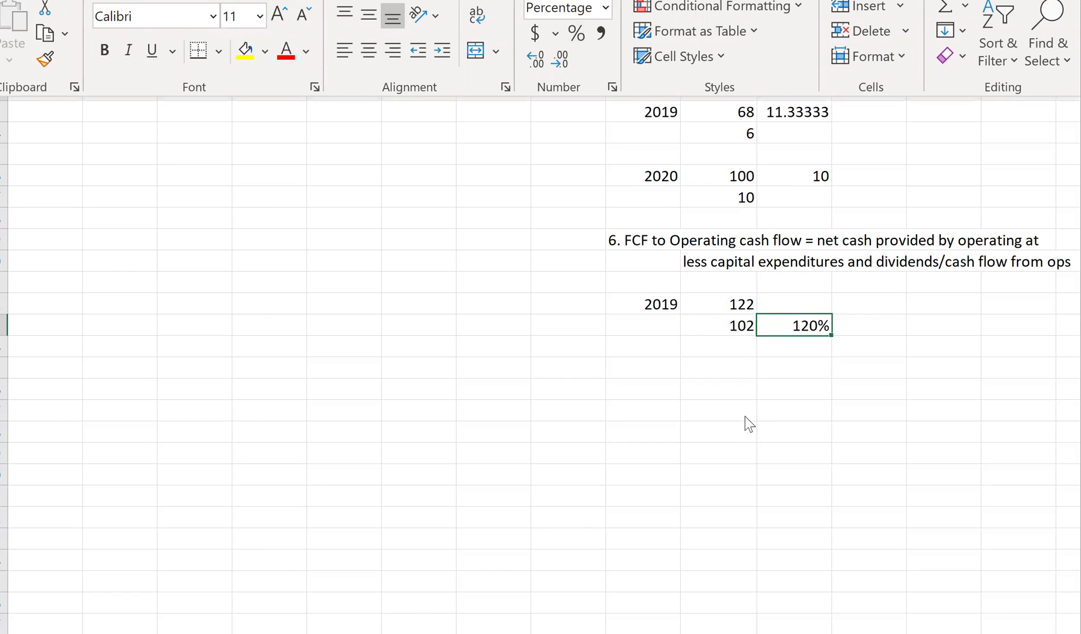
Step: Correct the 2019 free cash flow formula in J42 to =102-20 so capital expenditures are subtracted
left_click(746, 305)
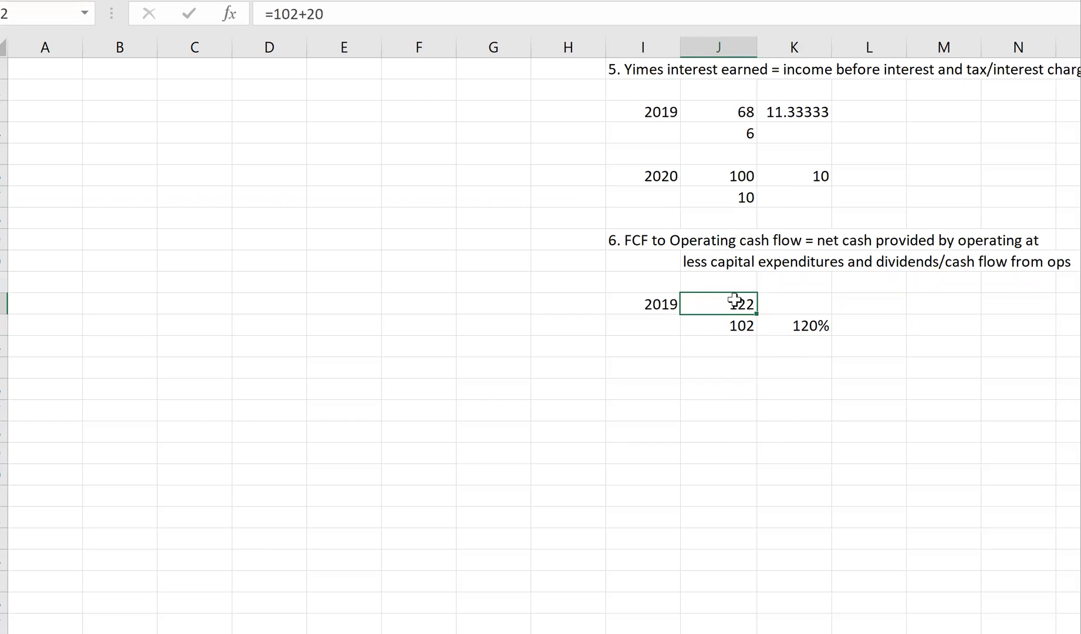
left_click(305, 15)
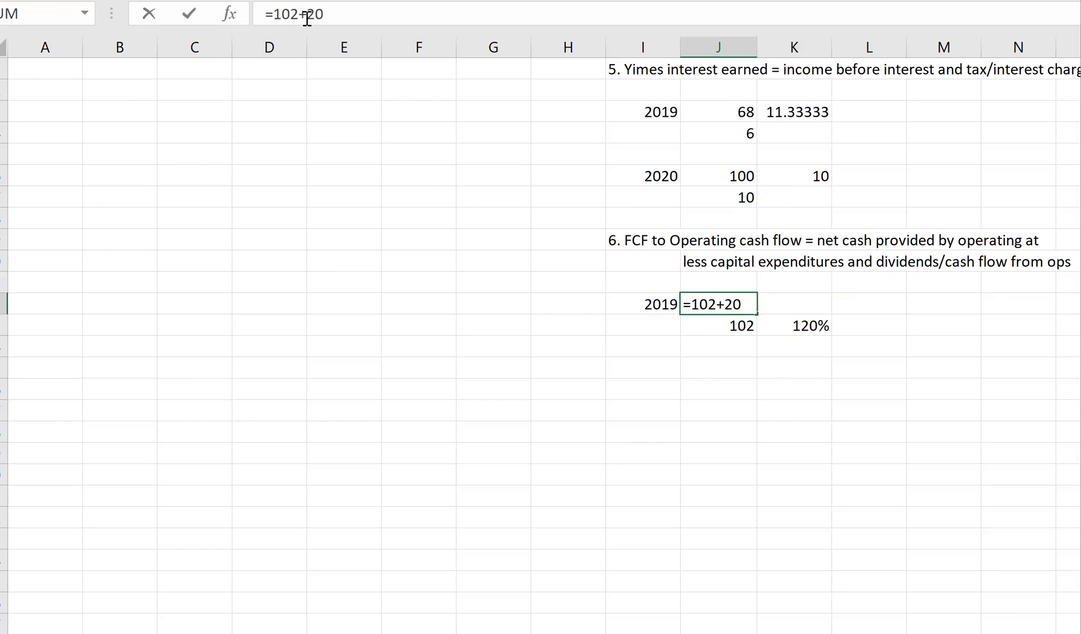
type("\\")
key("BackSpace")
key("BackSpace")
type("-")
key("Return")
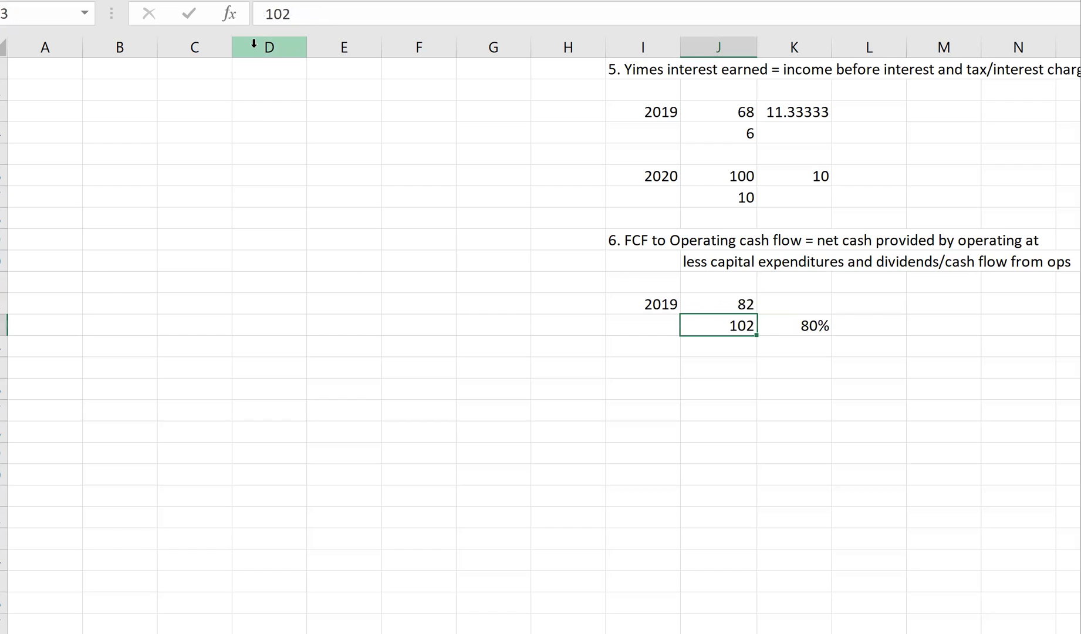
left_click(731, 299)
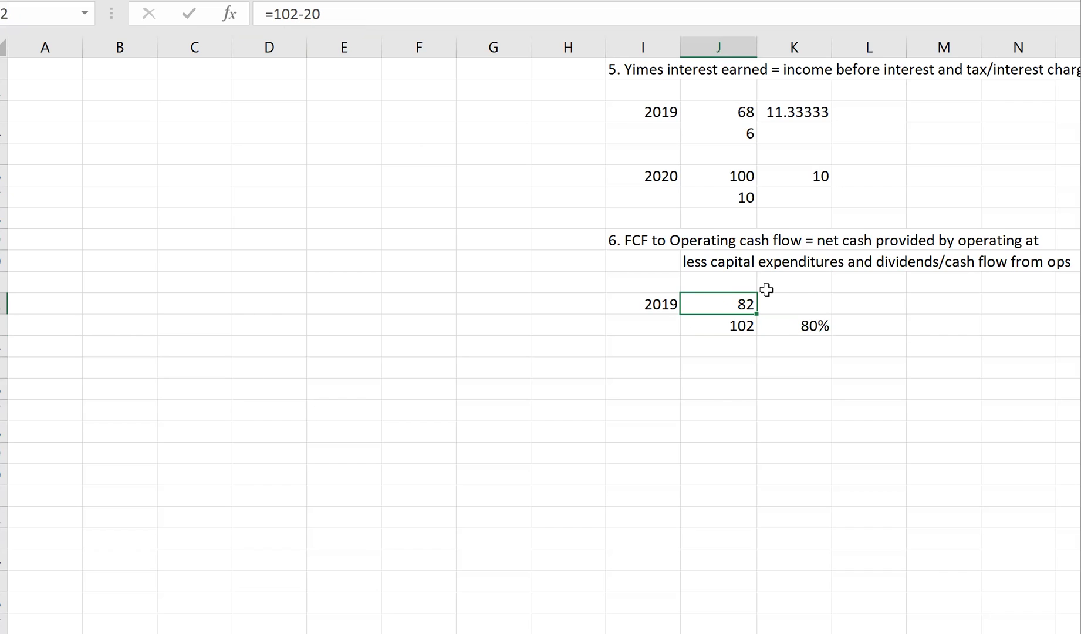
left_click(739, 324)
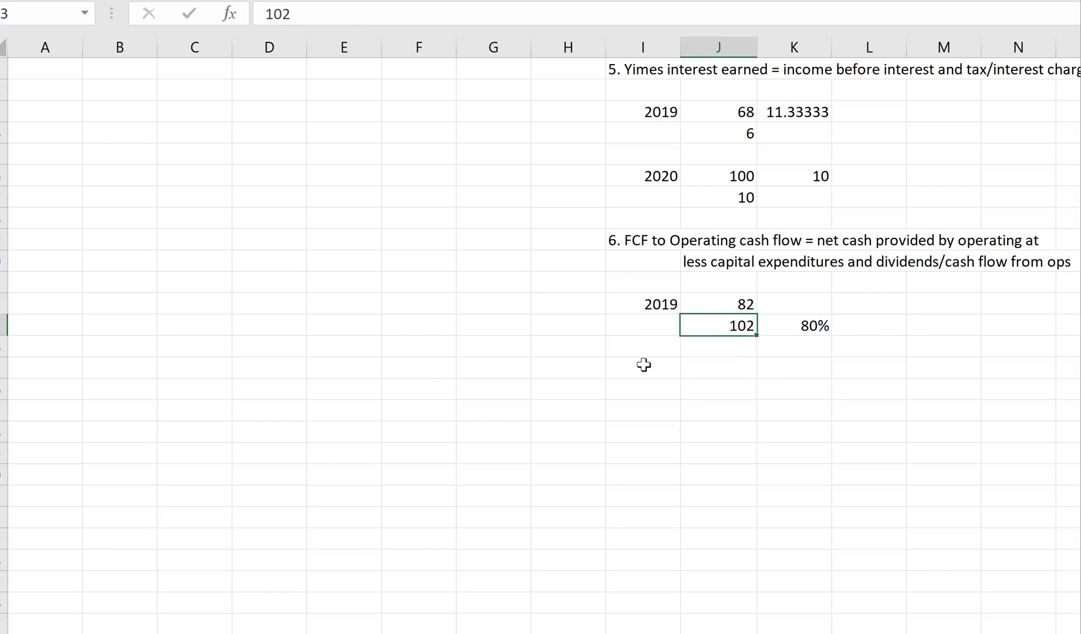
Step: Enter the year label 2020 in cell I45 for the next free cash flow calculation
left_click(644, 364)
type("2020")
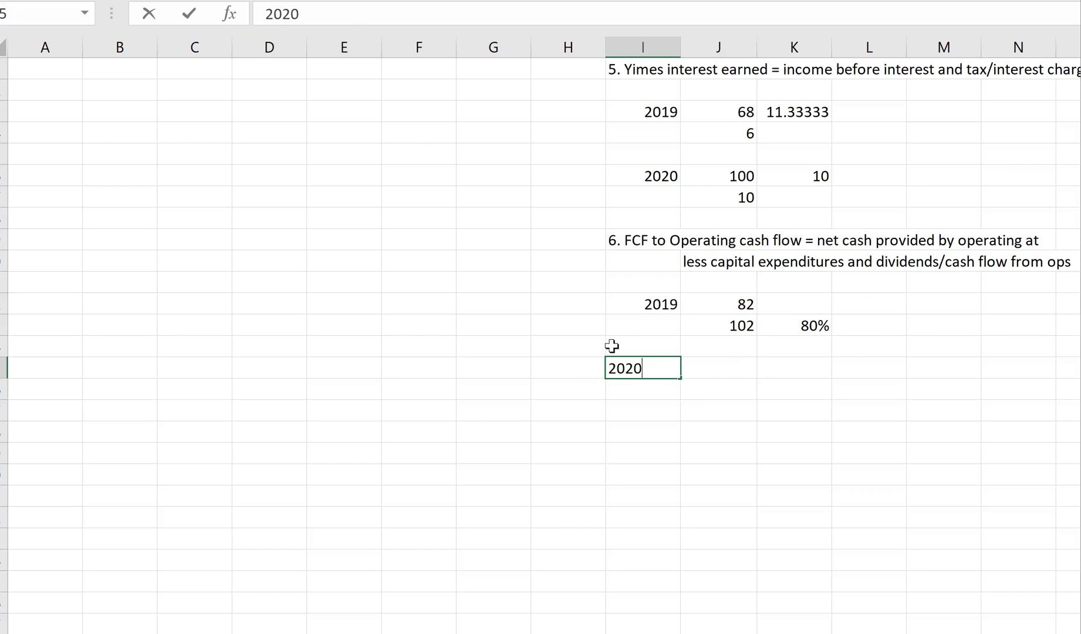
key("Tab")
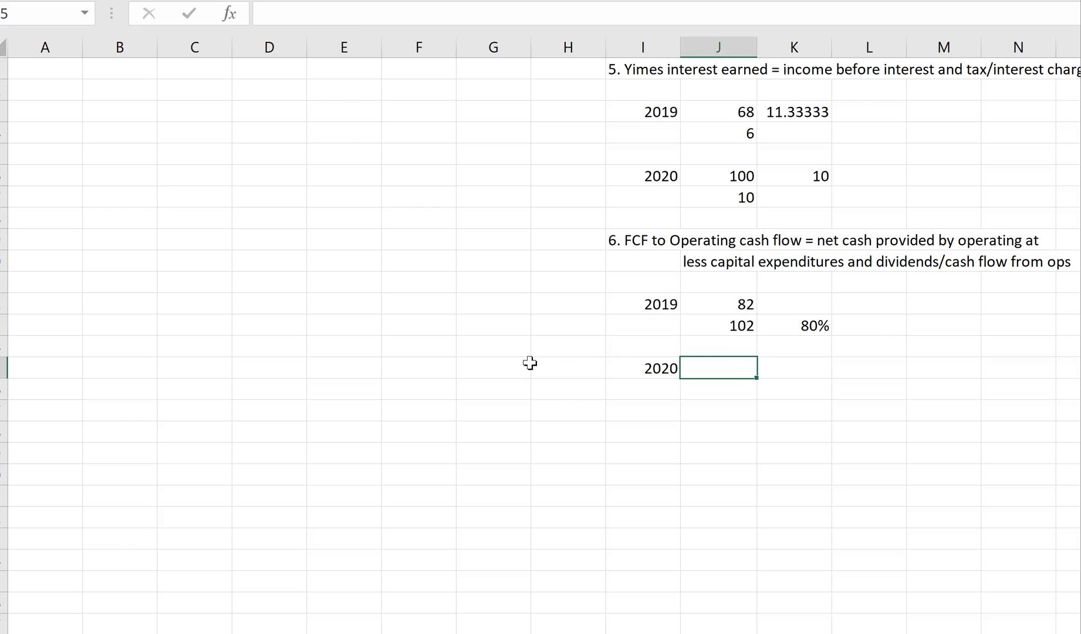
scroll(505, 327, "up", 1)
scroll(493, 318, "up", 10)
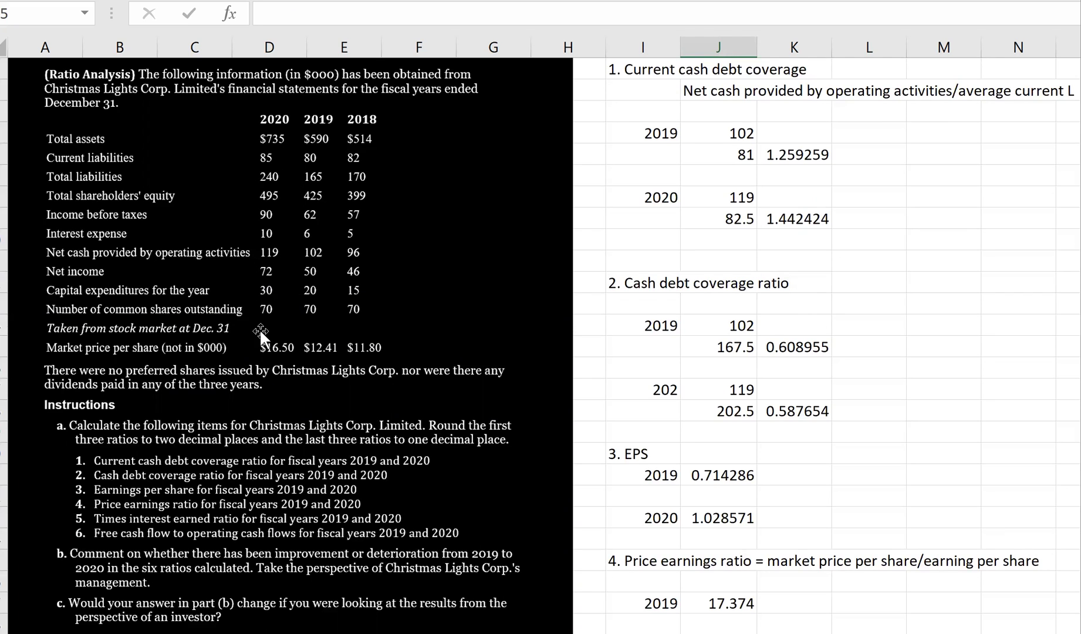
Step: Enter the 2020 free cash flow as =119-30 in J45 and the operating cash flow of 119 in J46
type("=110")
key("BackSpace")
type("9-30")
key("Return")
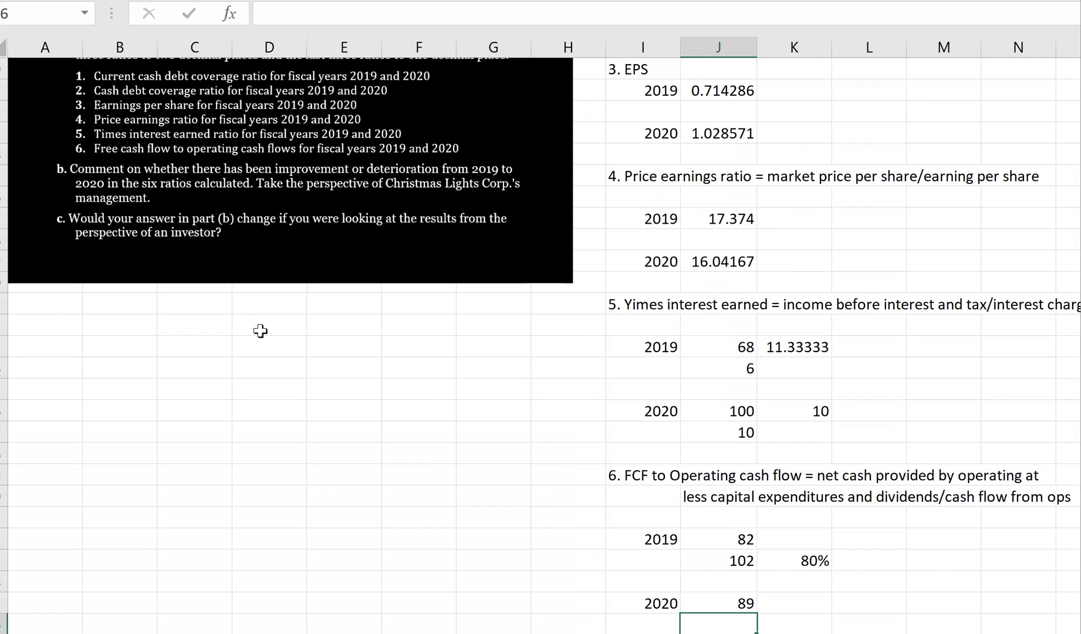
type("119")
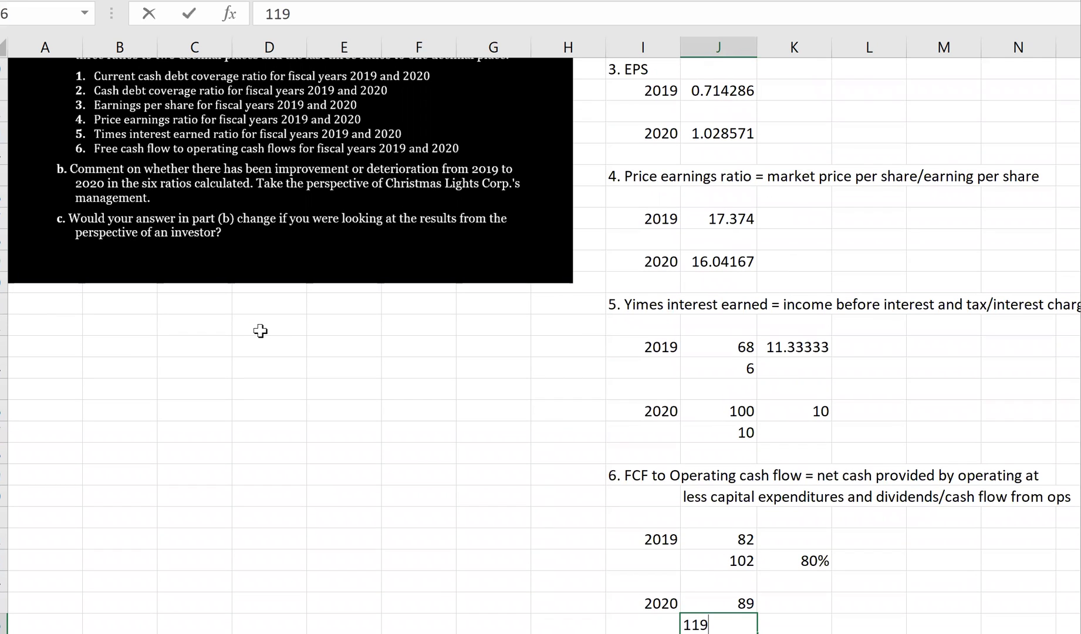
key("Return")
Step: Calculate the 2020 free cash flow to operating cash flow ratio in K45 with =J45/J46
key("Up")
key("Up")
key("Right")
type("=")
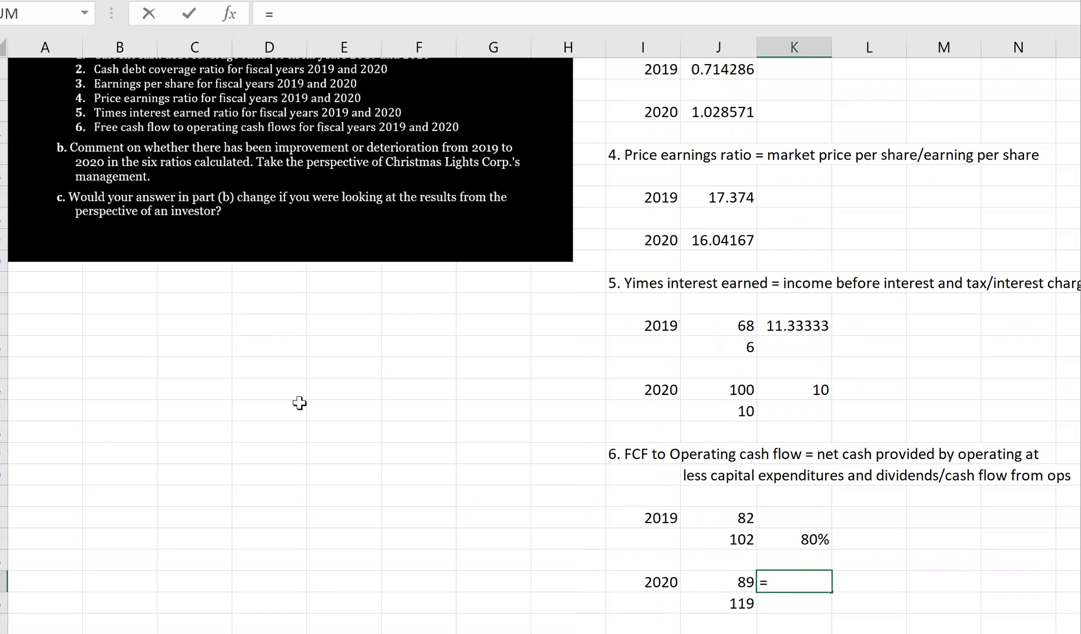
left_click(706, 583)
type("/")
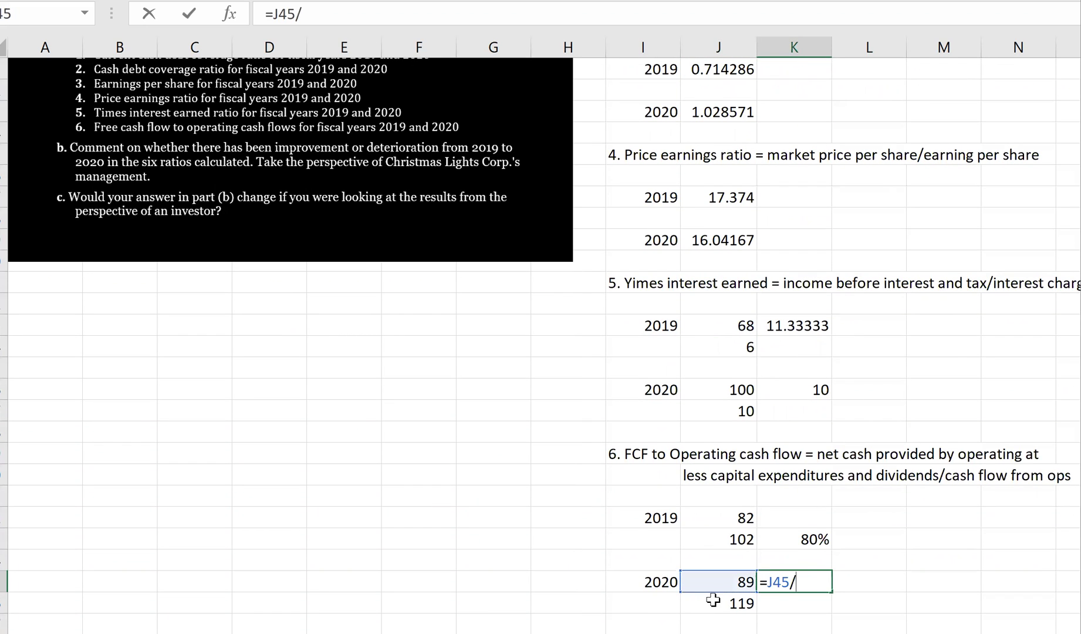
left_click(707, 604)
key("Return")
Step: Format the 2020 free cash flow ratio in K45 as a percentage
left_click(816, 581)
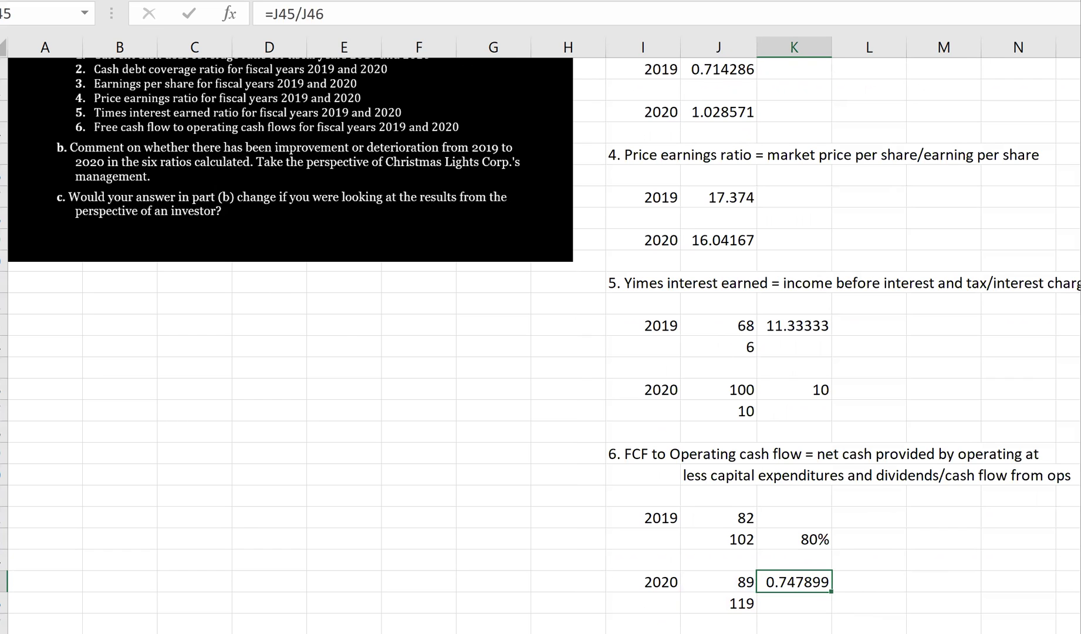
left_click(41, 0)
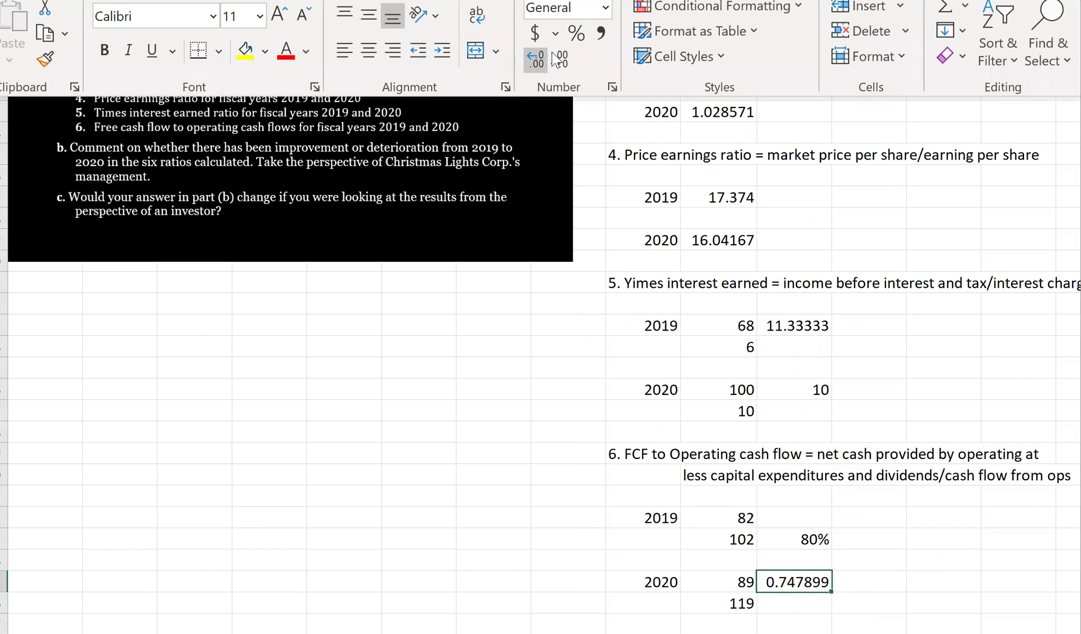
left_click(623, 242)
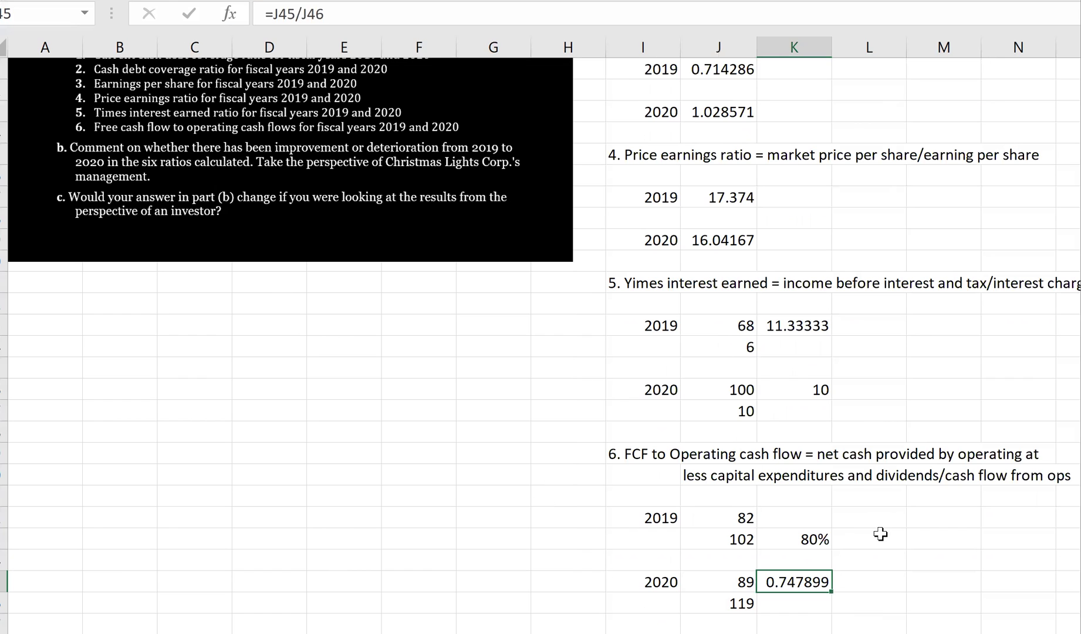
left_click(41, 0)
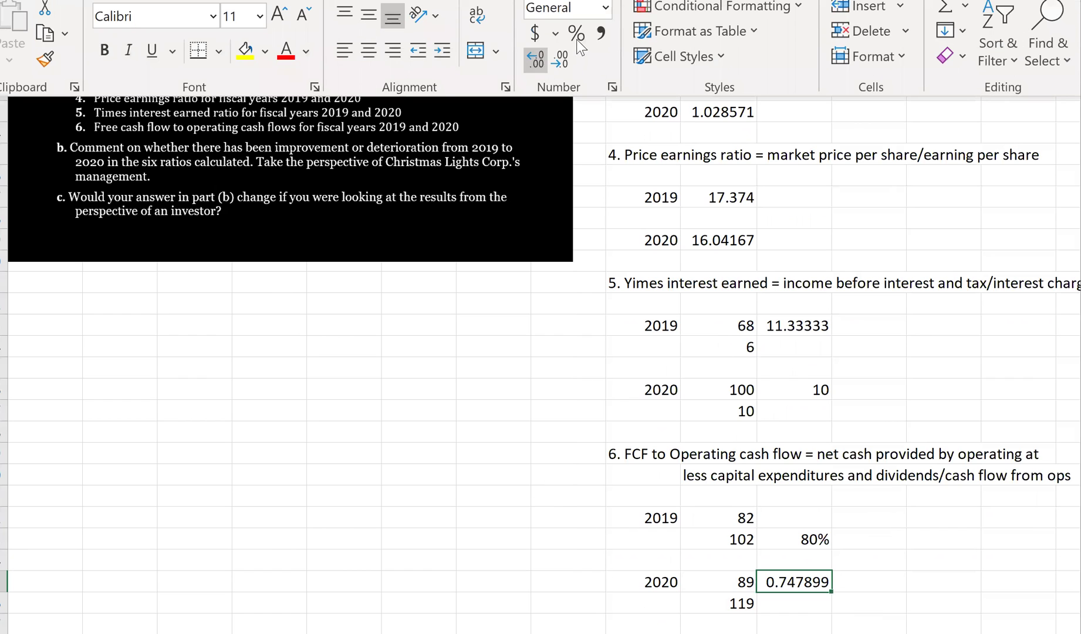
left_click(575, 35)
left_click(505, 426)
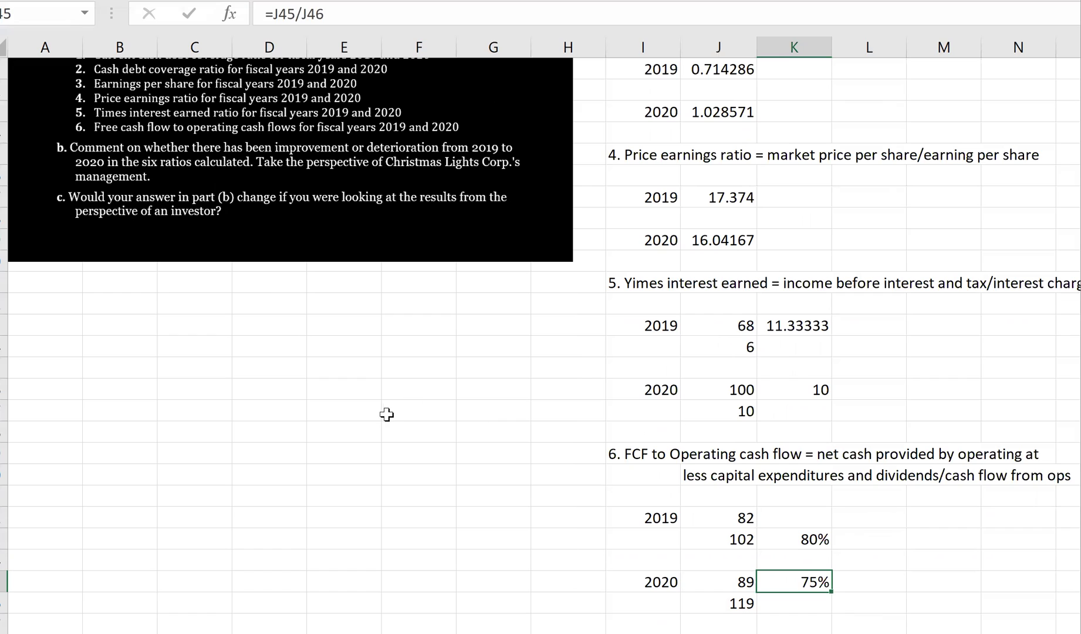
Step: Review parts b and c of the instructions and compare the 2019 and 2020 ratios, including EPS and price earnings
key("Down")
key("Down")
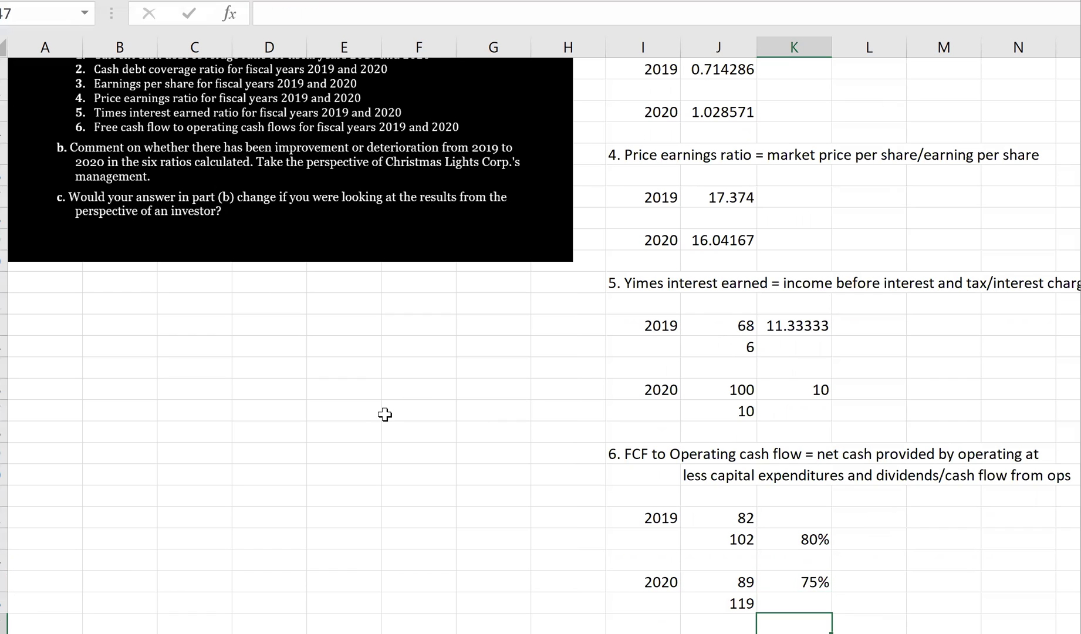
key("Left")
key("Left")
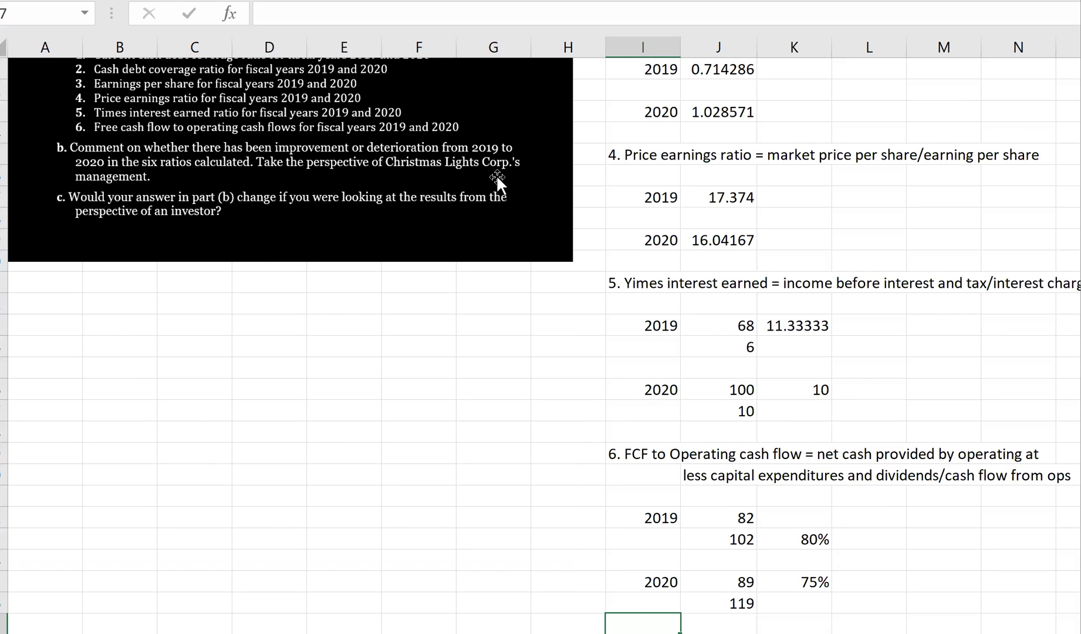
scroll(819, 311, "up", 3)
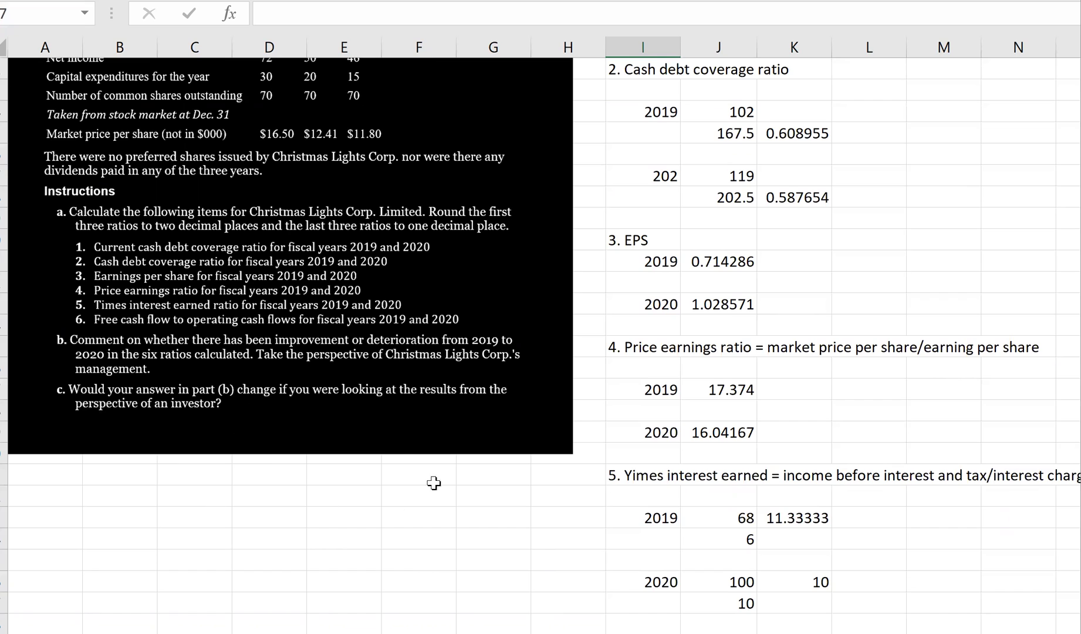
left_click_drag(641, 253, 986, 437)
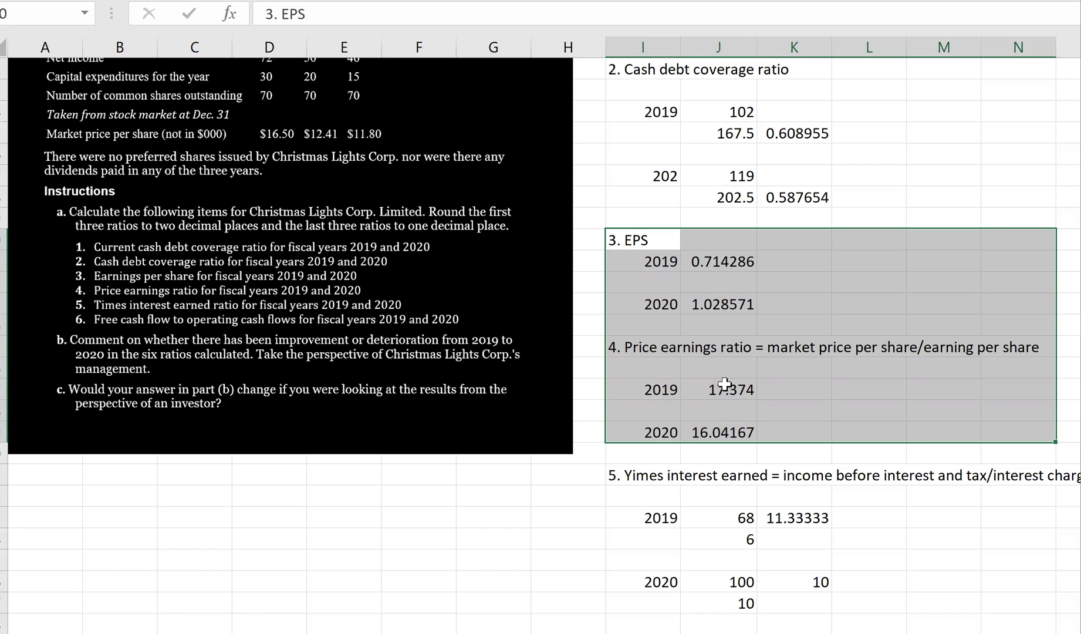
left_click(743, 385)
left_click(747, 429)
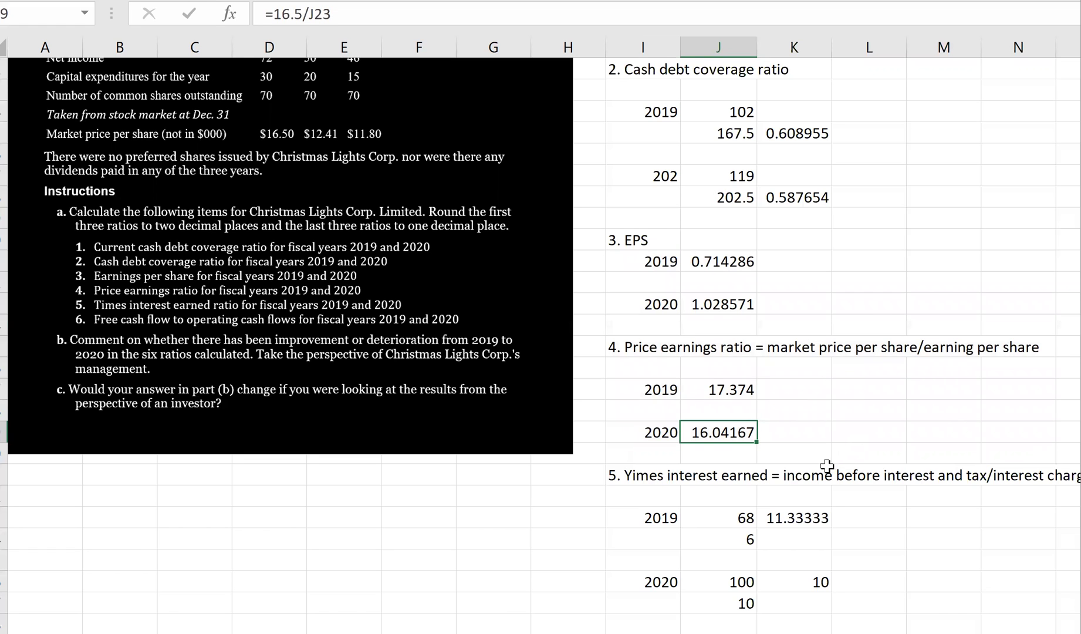
scroll(704, 203, "up", 3)
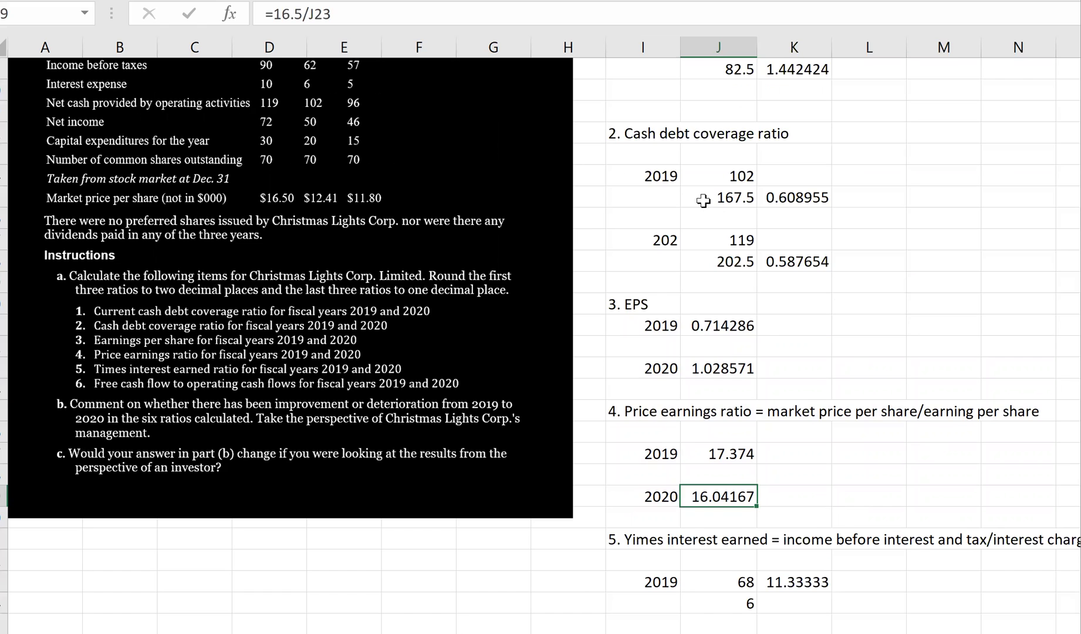
scroll(655, 189, "down", 1)
scroll(655, 189, "up", 2)
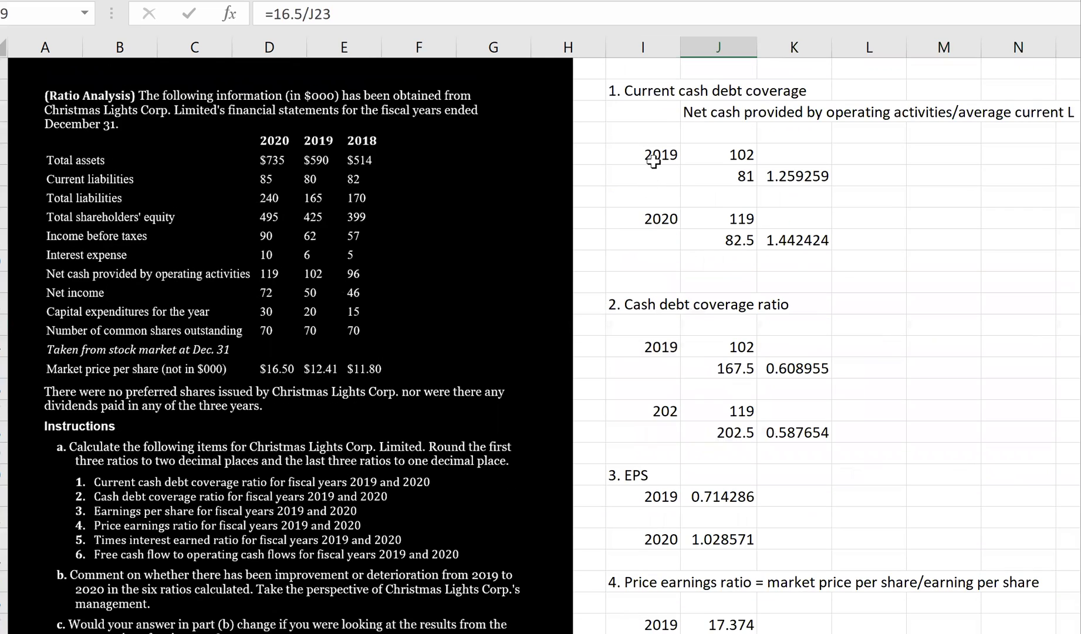